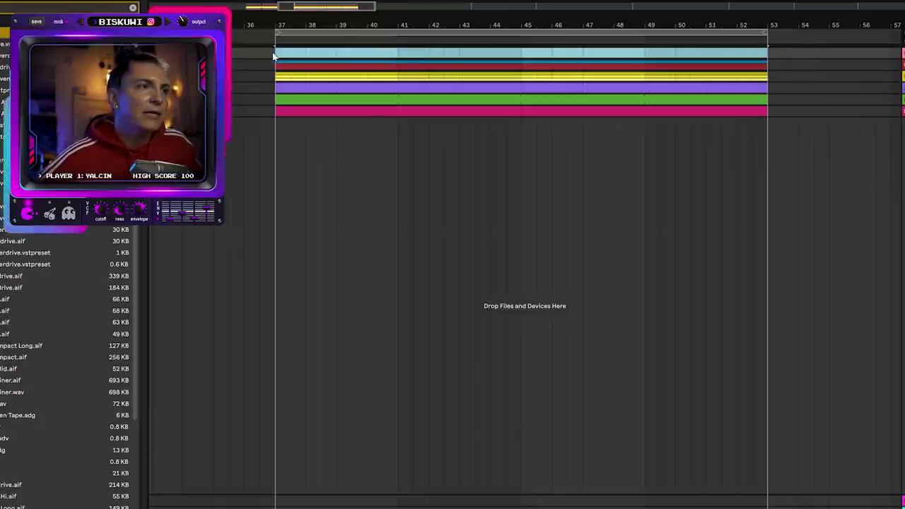
- Create an empty MIDI clip spanning bars 37 to 44 on the first track and name it "Lower Energy"
{"action": "left_click_drag", "start_coordinate": [275, 57], "coordinate": [461, 57]}
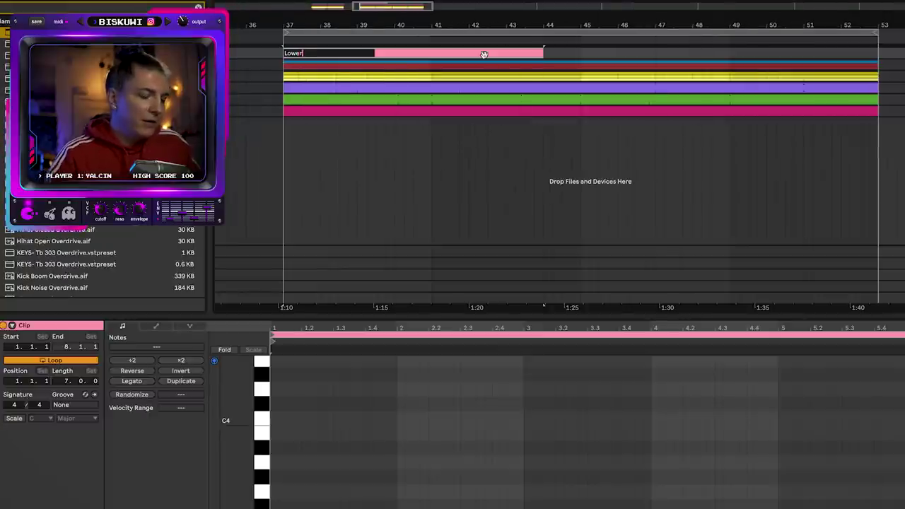
{"action": "type", "text": "Energy"}
{"action": "key", "text": "Return"}
- Add a one-bar white "Bridge" marker clip at bar 44 and a "High Energy" marker clip spanning bars 45 to 53
{"action": "key", "text": "ctrl+shift+m"}
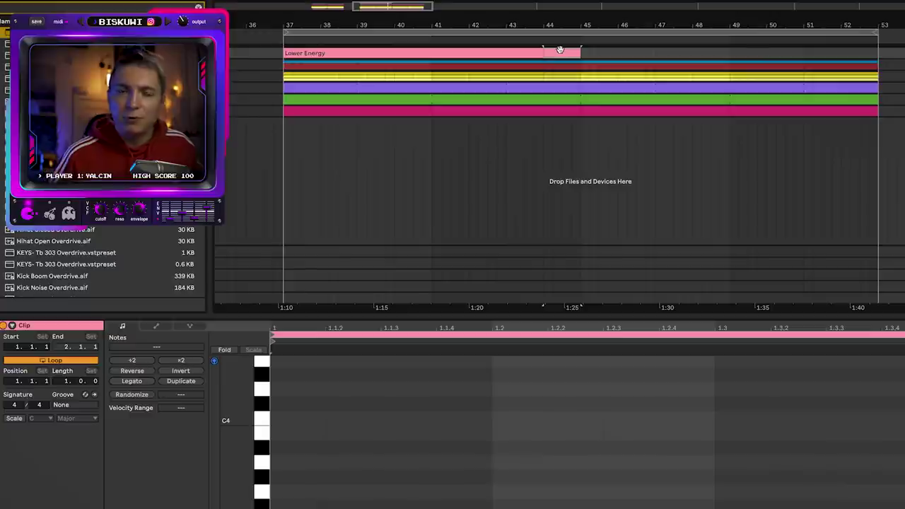
{"action": "right_click", "coordinate": [559, 53]}
{"action": "left_click_drag", "start_coordinate": [582, 54], "coordinate": [878, 53]}
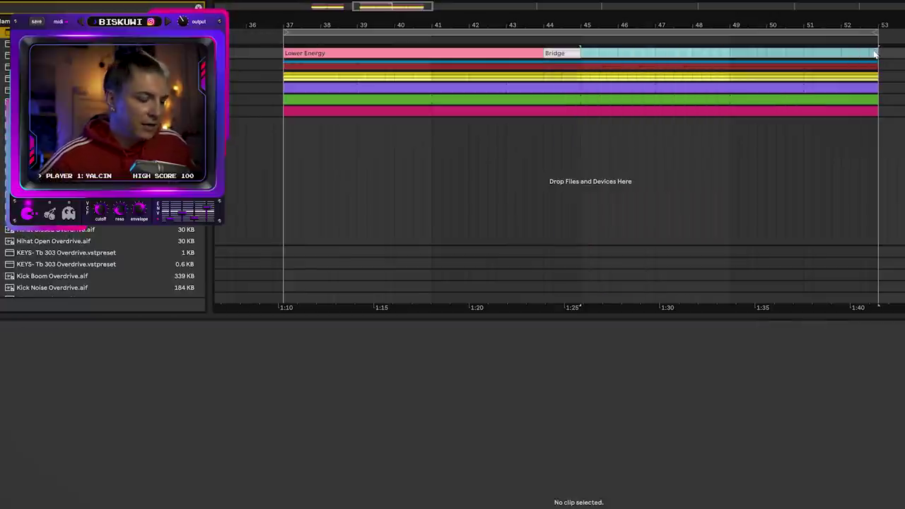
{"action": "key", "text": "ctrl+shift+m"}
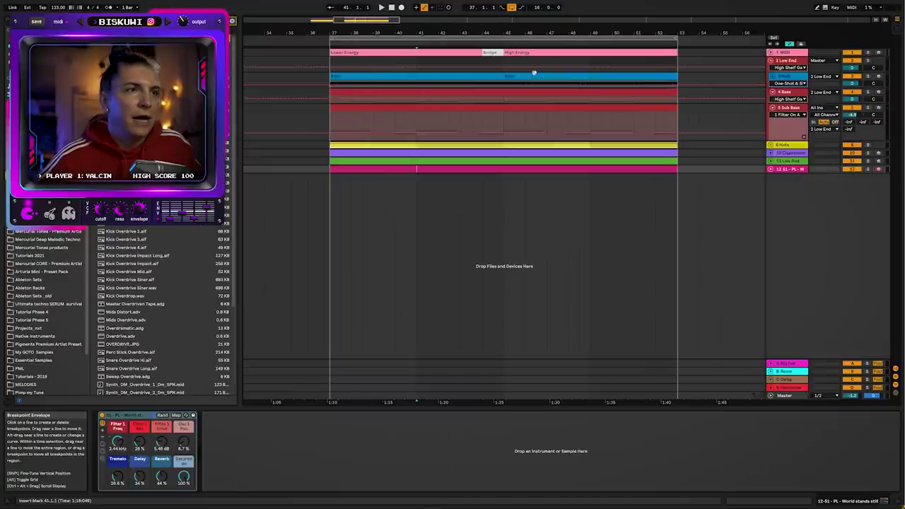
- Trim the first Kick clip to end at bar 44, and the first Shaker and Off Hat clips to start at bar 41
{"action": "left_click_drag", "start_coordinate": [499, 77], "coordinate": [478, 76]}
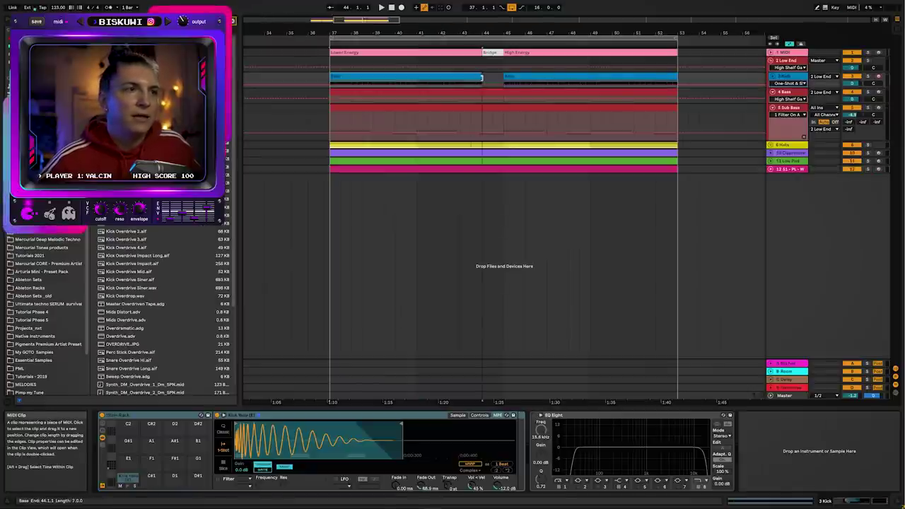
{"action": "left_click", "coordinate": [771, 145]}
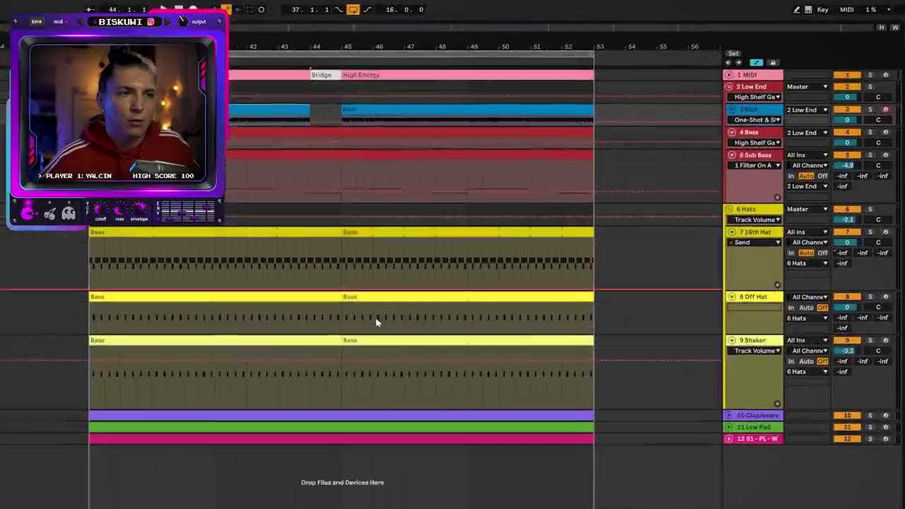
{"action": "left_click_drag", "start_coordinate": [113, 356], "coordinate": [190, 355]}
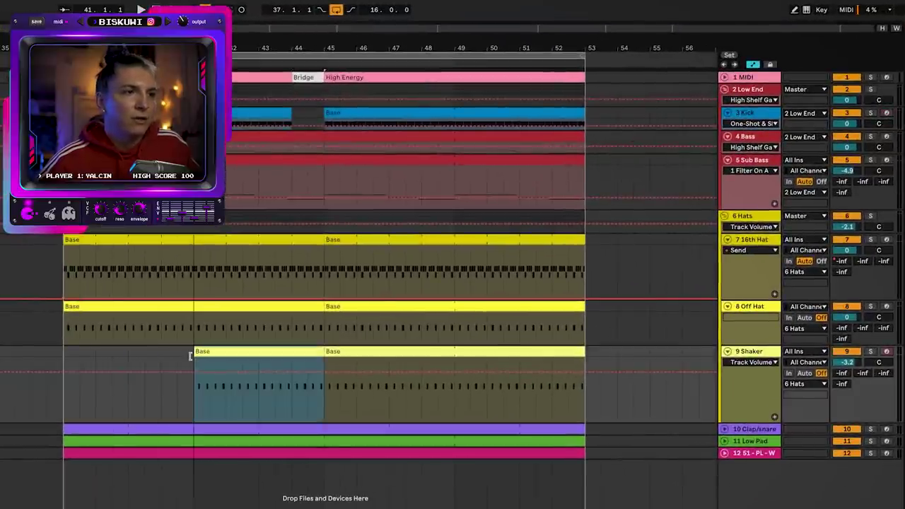
{"action": "left_click", "coordinate": [111, 328]}
{"action": "left_click_drag", "start_coordinate": [65, 311], "coordinate": [193, 322]}
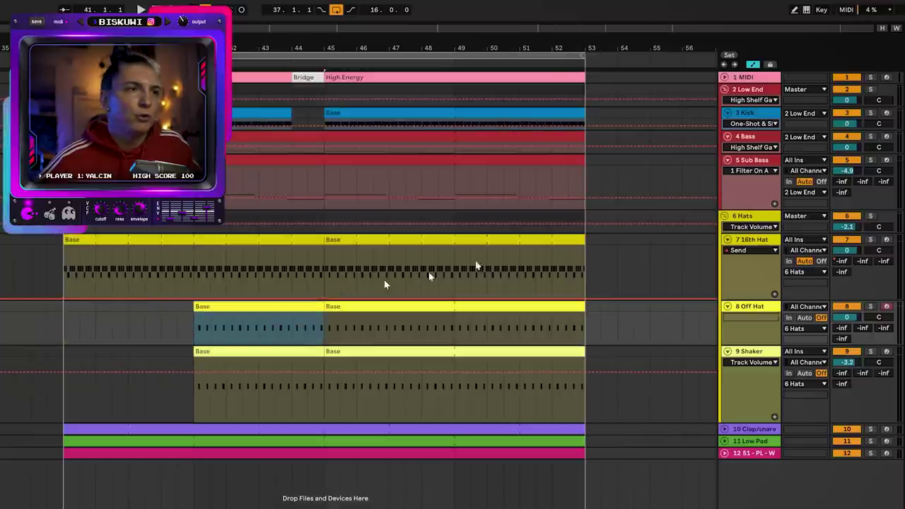
- Play back the Lower Energy section from bar 37 and listen from bar 41 into the bridge
{"action": "key", "text": "space"}
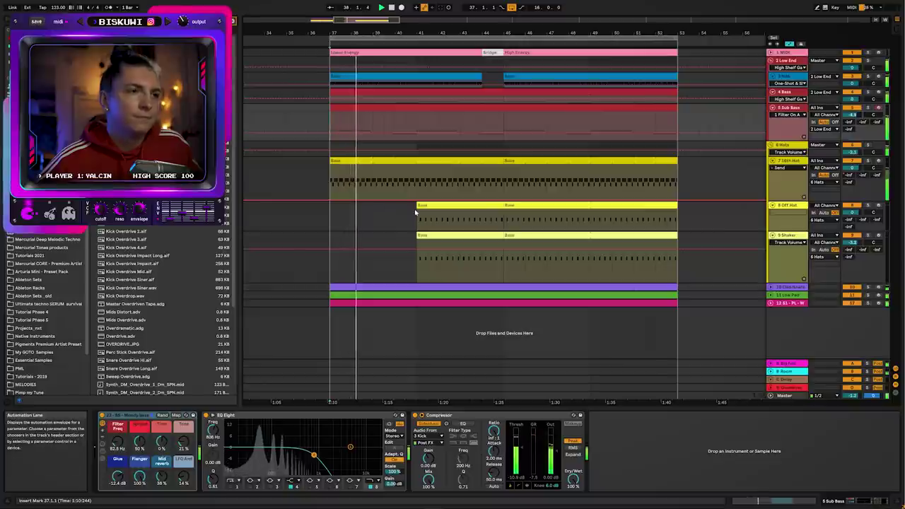
{"action": "left_click", "coordinate": [415, 211]}
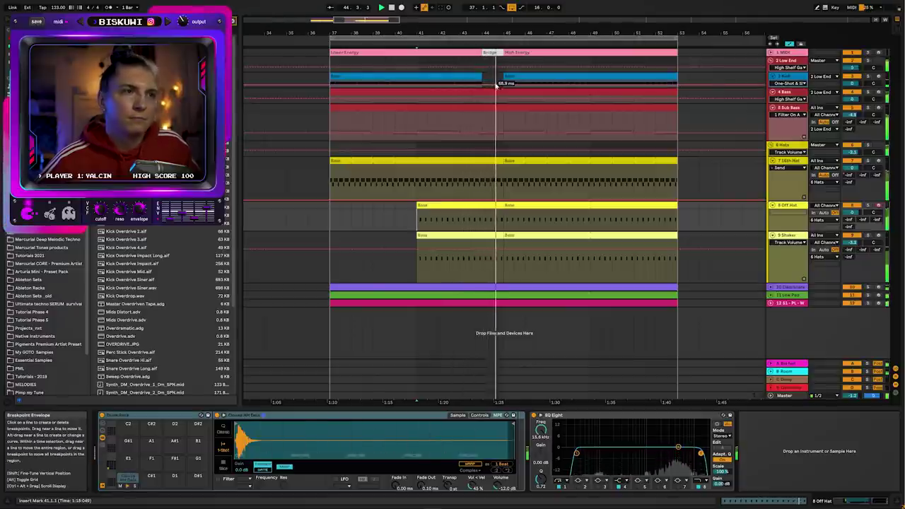
{"action": "key", "text": "space"}
- Trim the first 16th Hat, Off Hat and Shaker clips to end at bar 44, and play back from bar 42.3
{"action": "left_click_drag", "start_coordinate": [502, 163], "coordinate": [479, 164]}
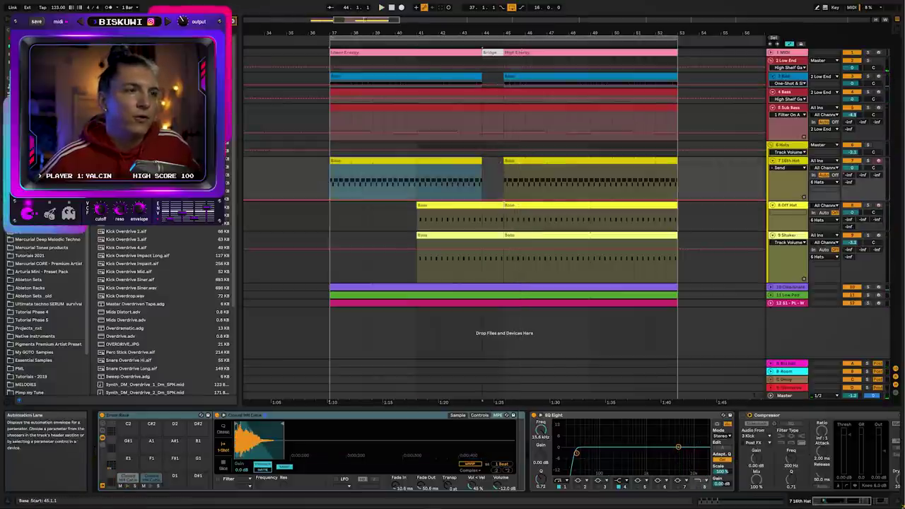
{"action": "left_click", "coordinate": [501, 212]}
{"action": "left_click_drag", "start_coordinate": [500, 237], "coordinate": [479, 239]}
{"action": "left_click", "coordinate": [449, 186]}
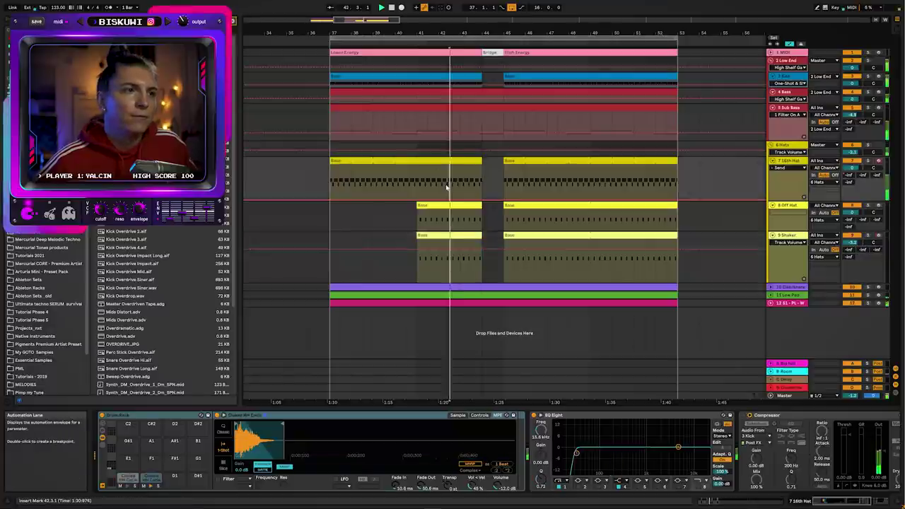
{"action": "key", "text": "space"}
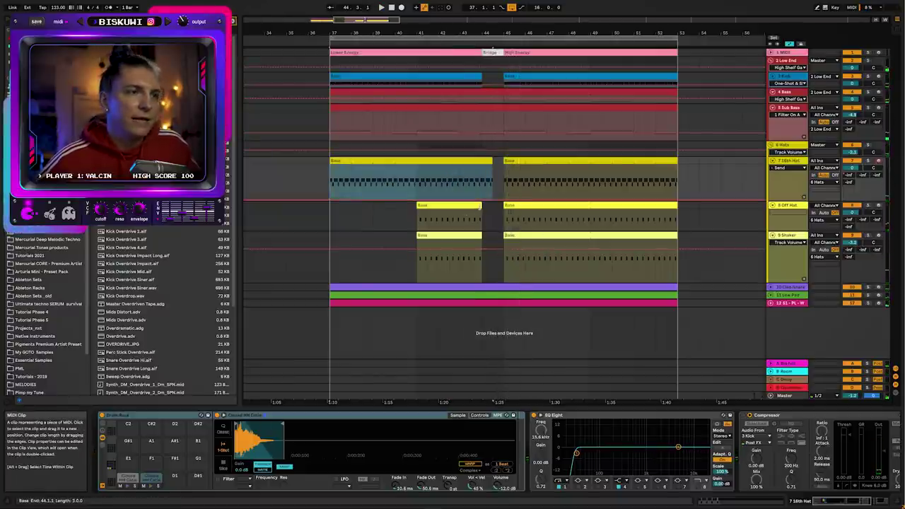
- Extend the first 16th Hat, Off Hat and Shaker clips to end at bar 44.3, and play back the transition
{"action": "left_click_drag", "start_coordinate": [481, 207], "coordinate": [492, 237]}
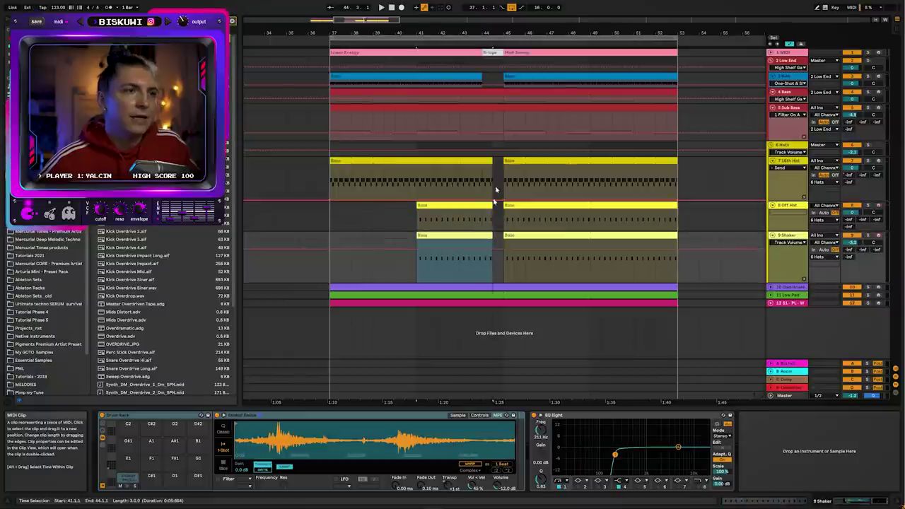
{"action": "left_click", "coordinate": [471, 151]}
{"action": "key", "text": "space"}
{"action": "left_click_drag", "start_coordinate": [486, 33], "coordinate": [487, 51]}
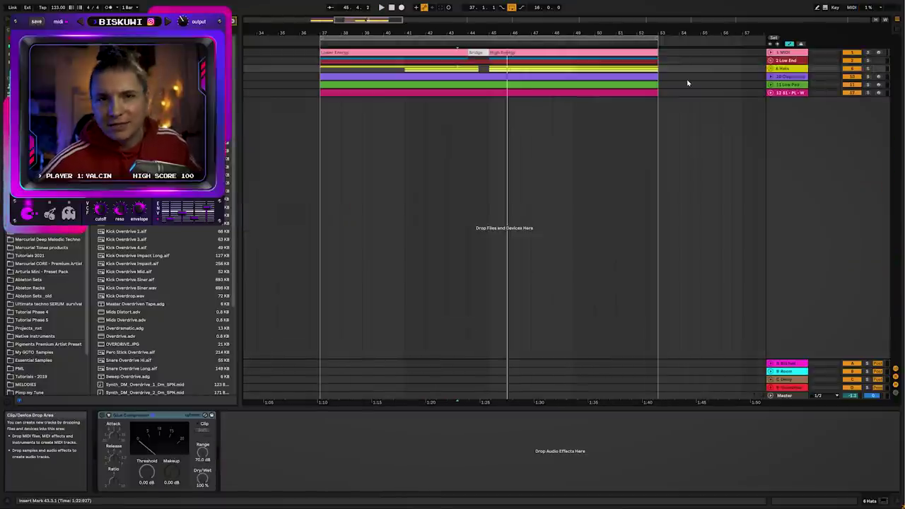
- Unfold the pluck track (12) and listen to its melody from bar 37
{"action": "left_click", "coordinate": [741, 92]}
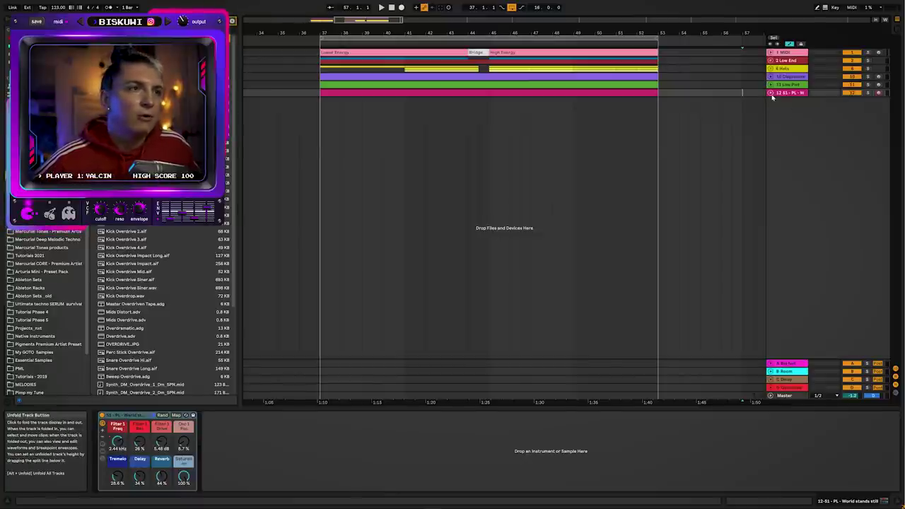
{"action": "left_click", "coordinate": [770, 93]}
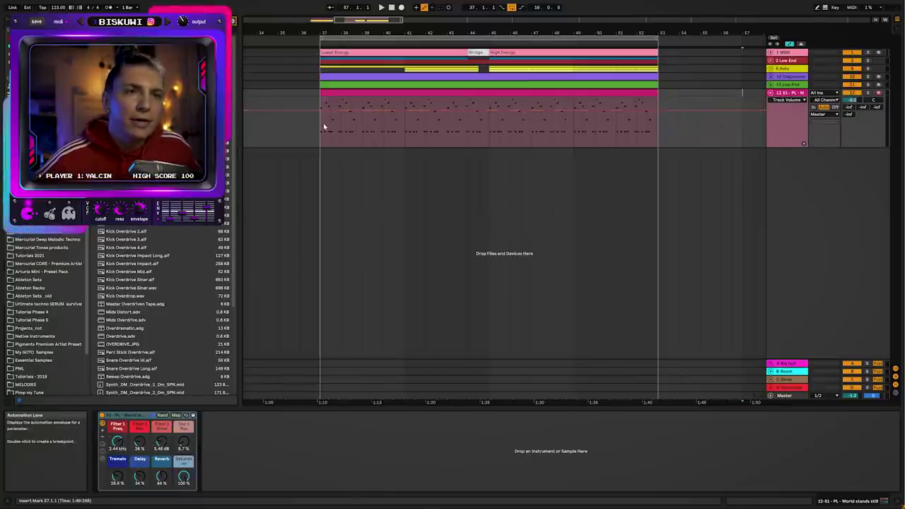
{"action": "key", "text": "space"}
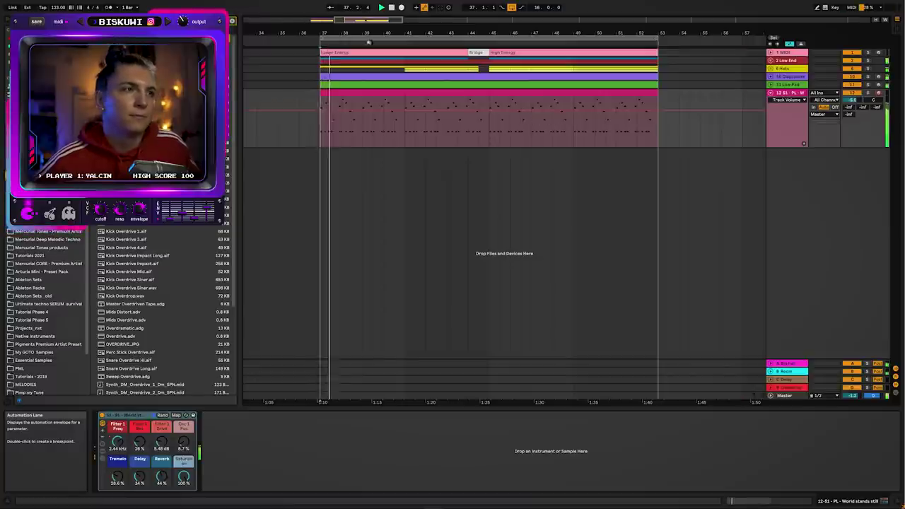
{"action": "key", "text": "plus"}
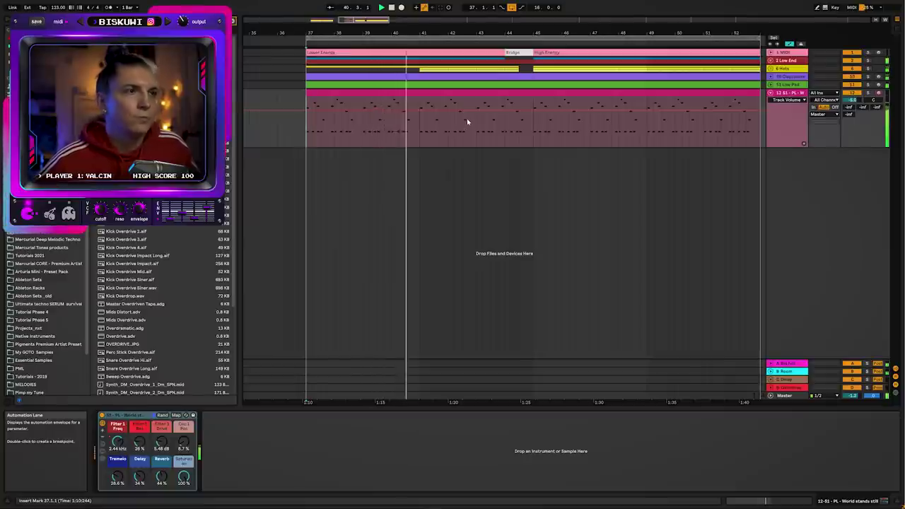
{"action": "left_click_drag", "start_coordinate": [457, 34], "coordinate": [457, 30]}
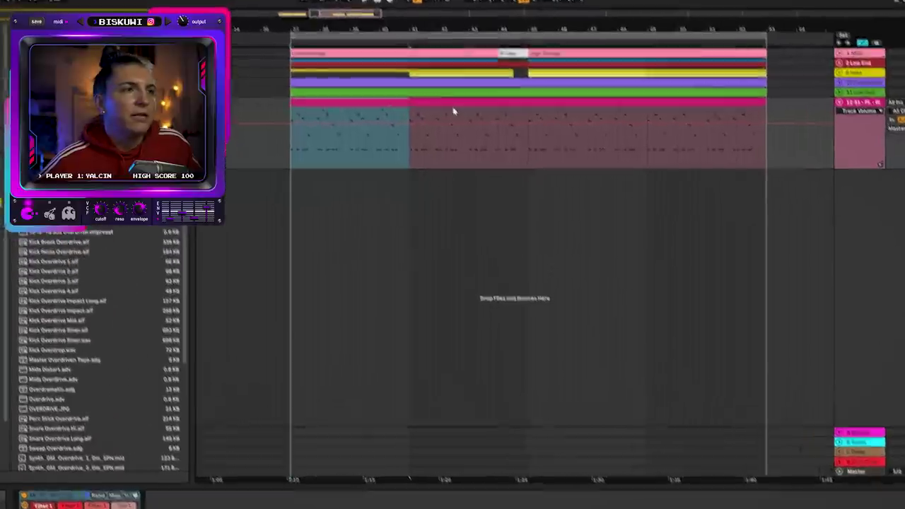
- Duplicate bars 37 to 41 of the pluck track over bars 41 to 45 and recolour the copy light salmon
{"action": "left_click", "coordinate": [557, 105]}
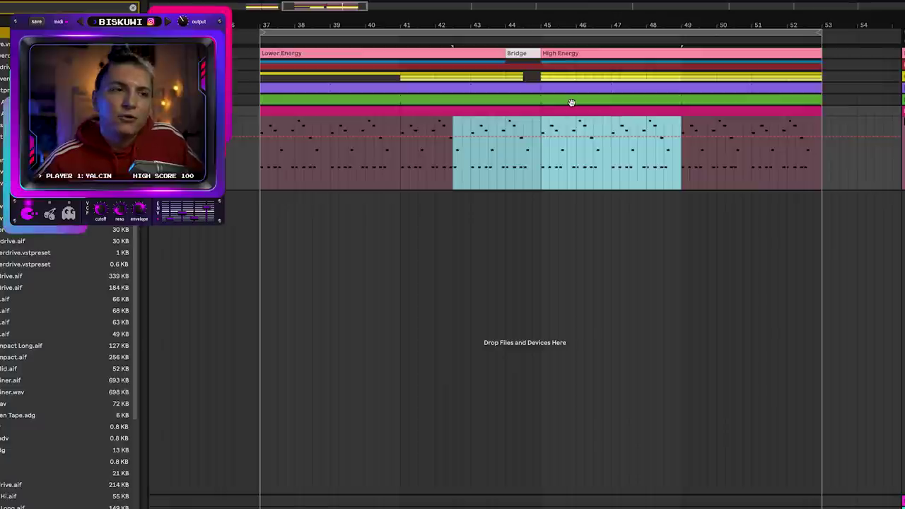
{"action": "left_click", "coordinate": [571, 104]}
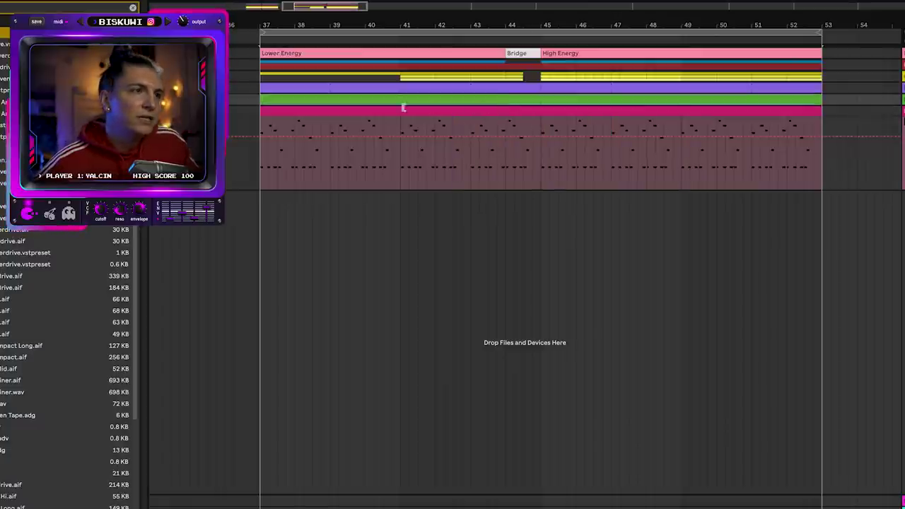
{"action": "left_click", "coordinate": [324, 125]}
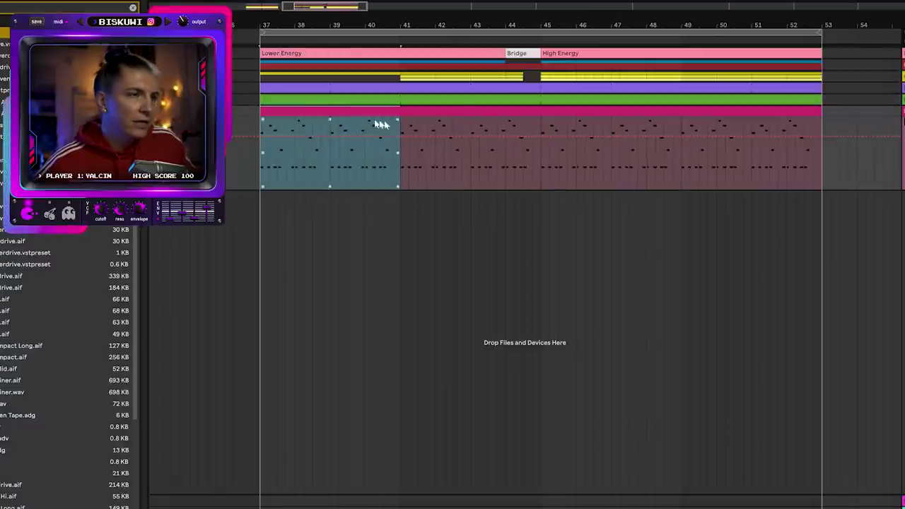
{"action": "key", "text": "ctrl+d"}
{"action": "right_click", "coordinate": [467, 115]}
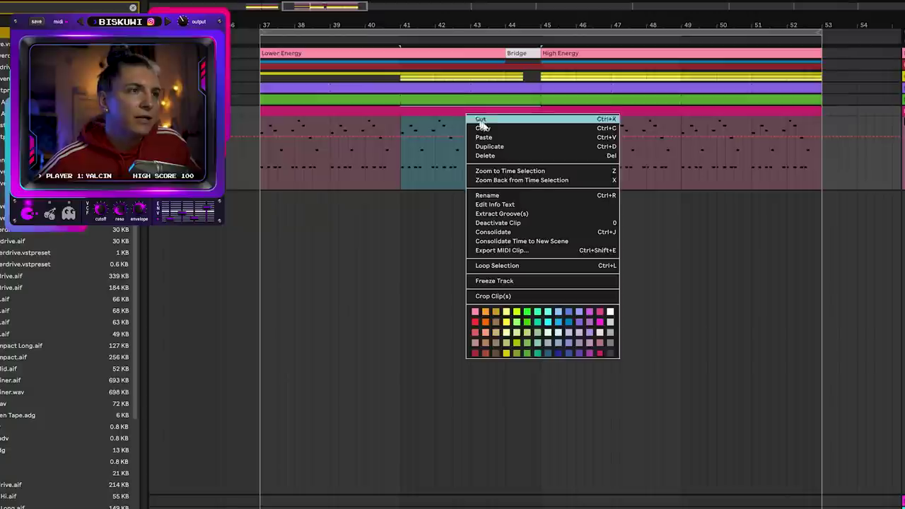
{"action": "left_click", "coordinate": [475, 335]}
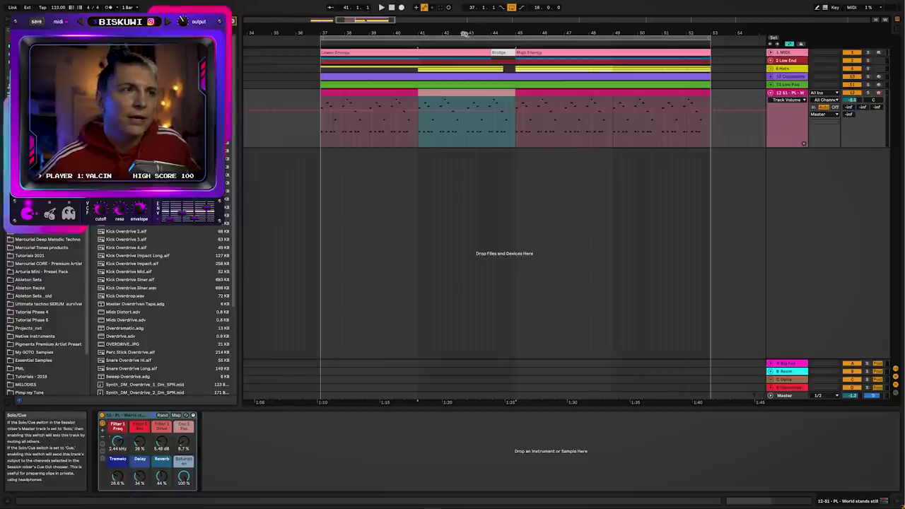
- Unfold the Low End group, enlarge the Bass track, and play its MIDI clip to examine the bass note progression
{"action": "left_click_drag", "start_coordinate": [465, 34], "coordinate": [465, 40]}
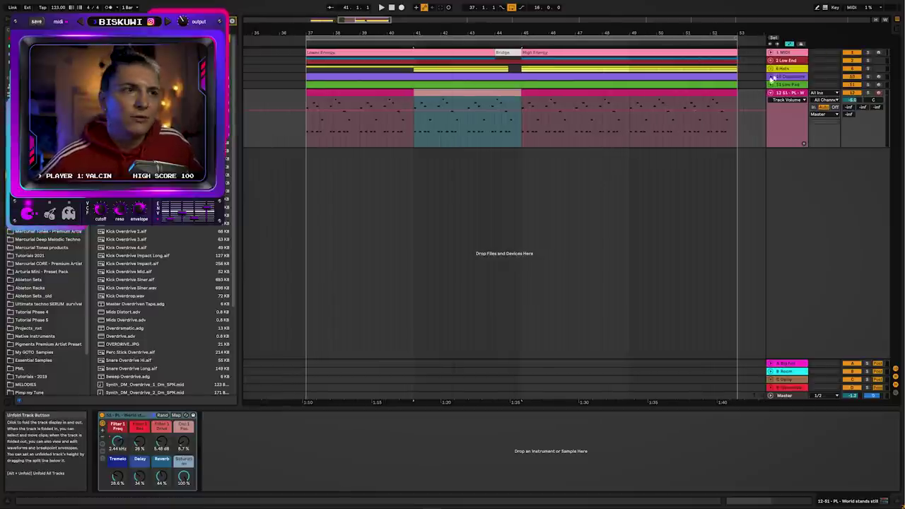
{"action": "left_click", "coordinate": [772, 60]}
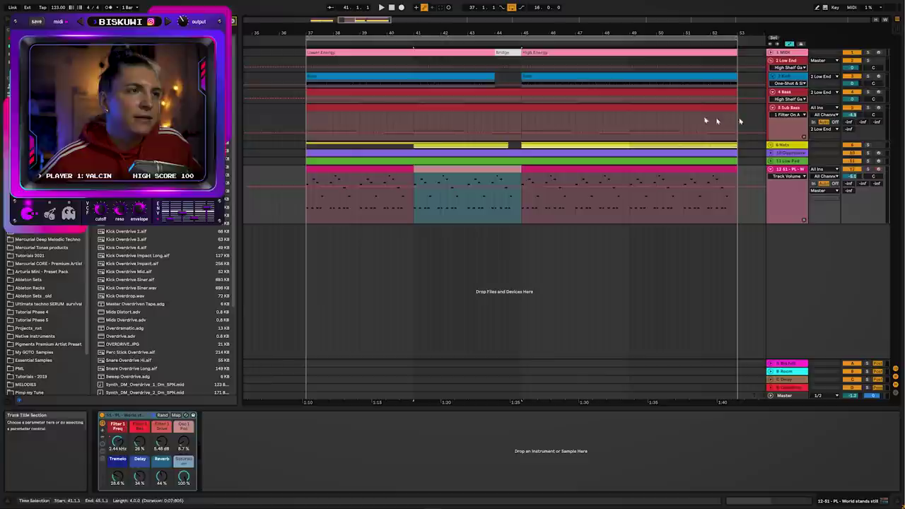
{"action": "left_click_drag", "start_coordinate": [783, 103], "coordinate": [782, 139]}
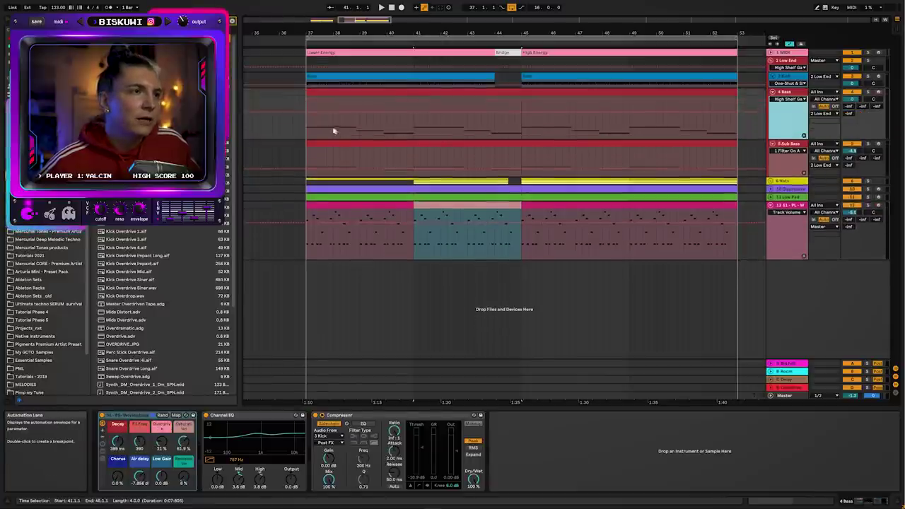
{"action": "key", "text": "space"}
{"action": "double_click", "coordinate": [378, 125]}
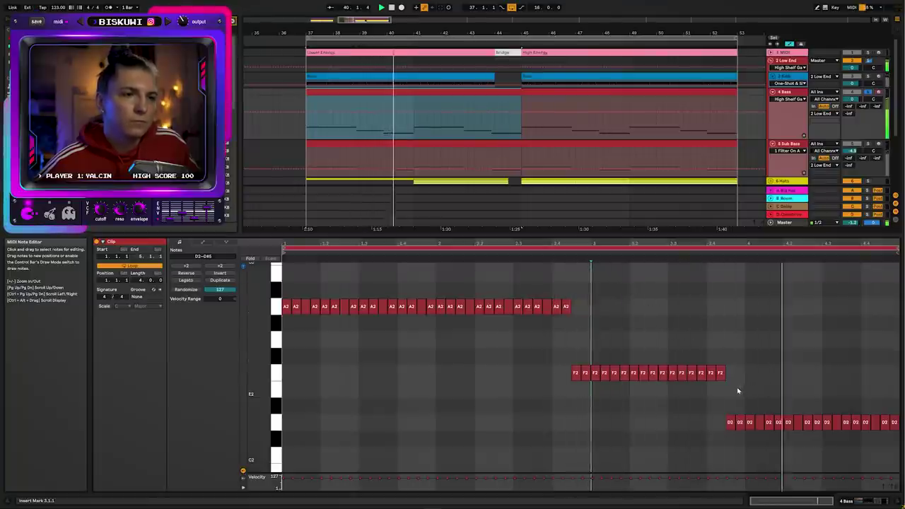
{"action": "key", "text": "space"}
{"action": "key", "text": "shift+Tab"}
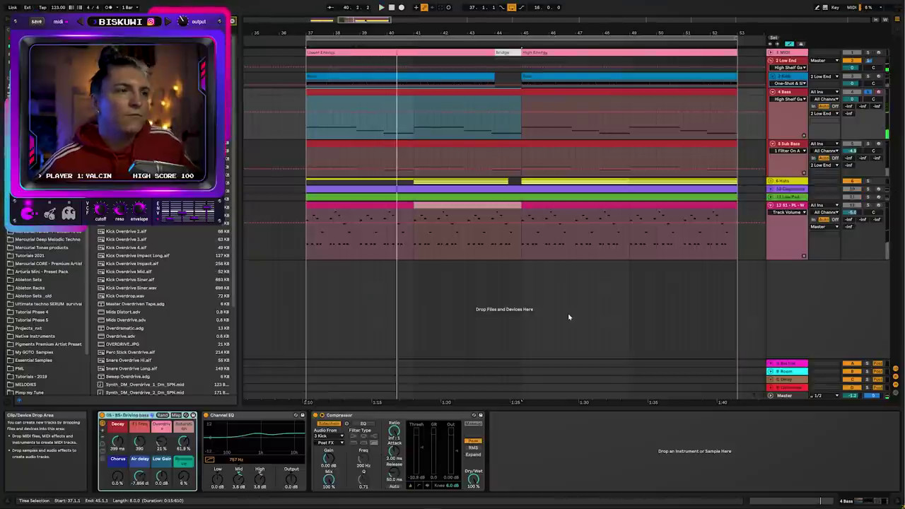
- Open the recoloured pluck clip, solo its track, and lower the five low A1 notes in the clip's third bar to F1
{"action": "double_click", "coordinate": [471, 206]}
{"action": "key", "text": "space"}
{"action": "key", "text": "space"}
{"action": "left_click", "coordinate": [869, 131]}
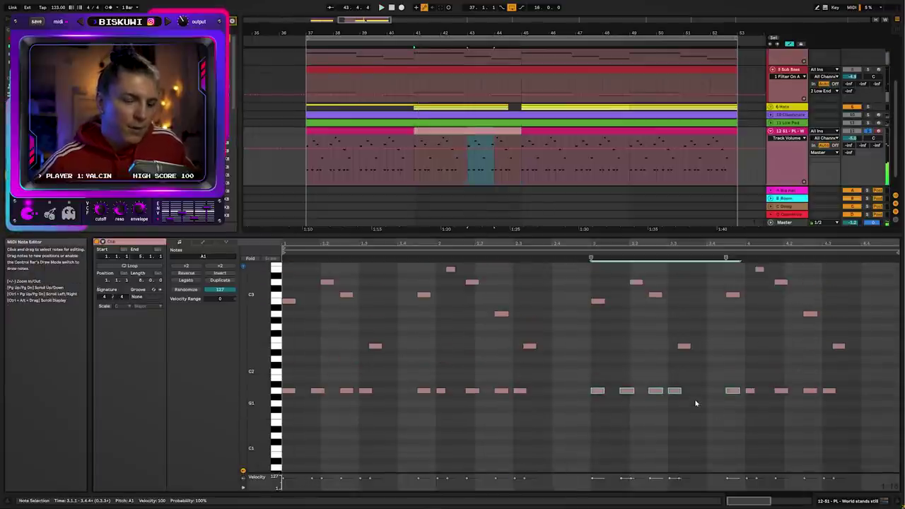
{"action": "key", "text": "Down"}
{"action": "key", "text": "Down"}
{"action": "key", "text": "Down"}
{"action": "key", "text": "Down"}
{"action": "key", "text": "Down"}
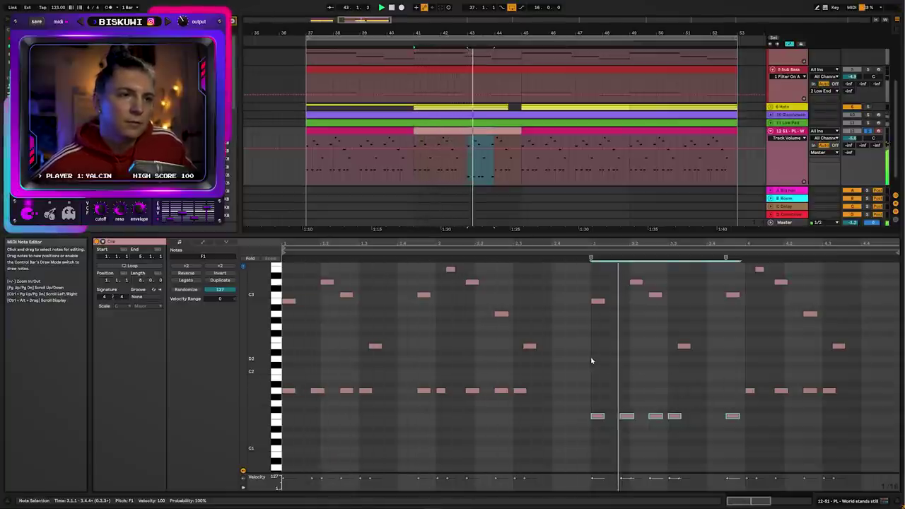
- Lower the five low notes from 3.4.4 to 4.3.3 in the pluck clip to D1
{"action": "left_click_drag", "start_coordinate": [870, 370], "coordinate": [743, 395]}
{"action": "key", "text": "Down"}
{"action": "key", "text": "Down"}
{"action": "left_click_drag", "start_coordinate": [855, 390], "coordinate": [716, 425]}
{"action": "key", "text": "Down"}
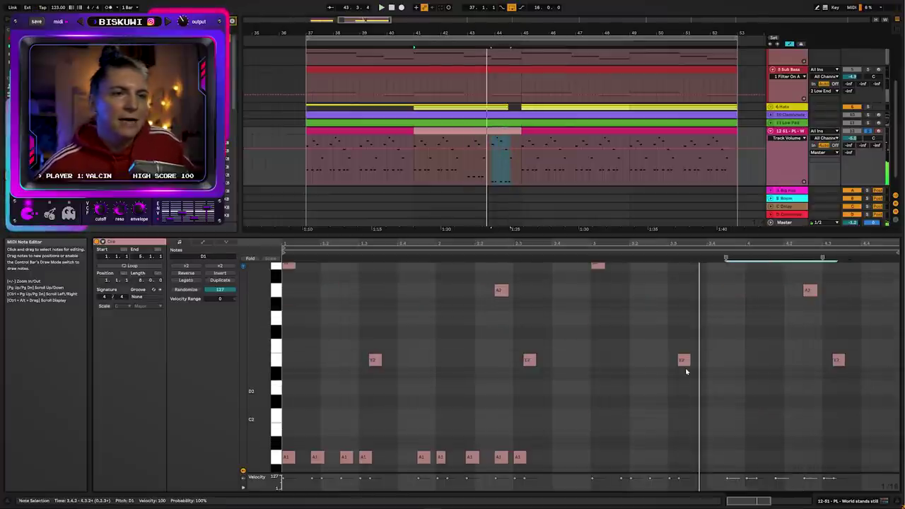
- Delete the upper melody notes in bars 3 and 4 of the pluck clip, keeping the low notes
{"action": "scroll", "coordinate": [686, 371], "scroll_direction": "down", "scroll_amount": 2}
{"action": "left_click_drag", "start_coordinate": [268, 352], "coordinate": [262, 350]}
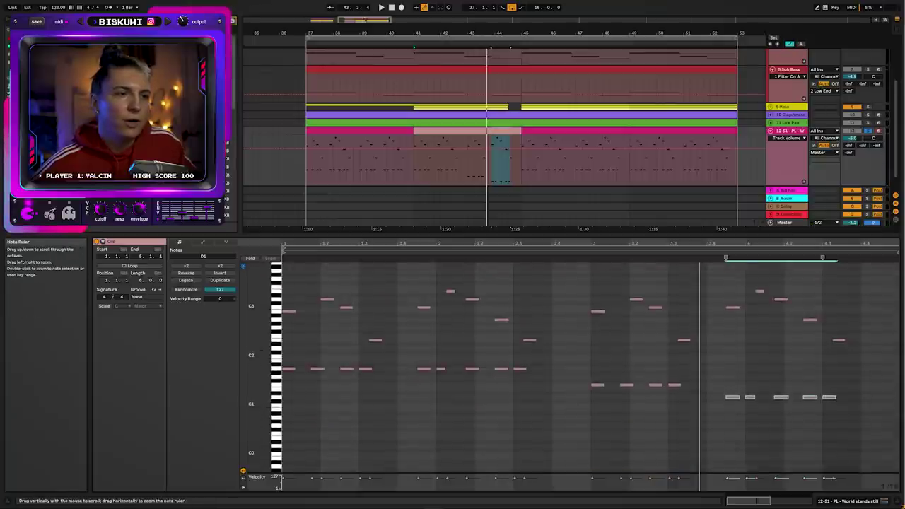
{"action": "left_click_drag", "start_coordinate": [594, 278], "coordinate": [877, 370]}
{"action": "key", "text": "Delete"}
- Duplicate the four-note upper melody phrase from bar 2 of the pluck clip into bars 3 and 4, and play back the result
{"action": "left_click_drag", "start_coordinate": [431, 326], "coordinate": [536, 299]}
{"action": "left_click_drag", "start_coordinate": [594, 351], "coordinate": [439, 281]}
{"action": "key", "text": "ctrl+d"}
{"action": "key", "text": "ctrl+d"}
{"action": "left_click", "coordinate": [582, 340]}
{"action": "key", "text": "space"}
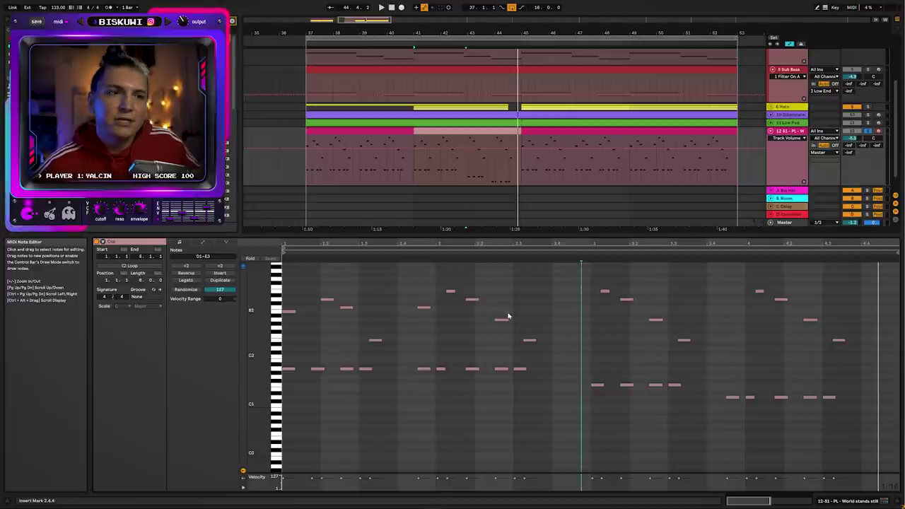
- Play back the pluck clip from bar 2, and lower the upper D3 and A2 notes in bar 3 to C3 and F2
{"action": "left_click_drag", "start_coordinate": [576, 365], "coordinate": [665, 400]}
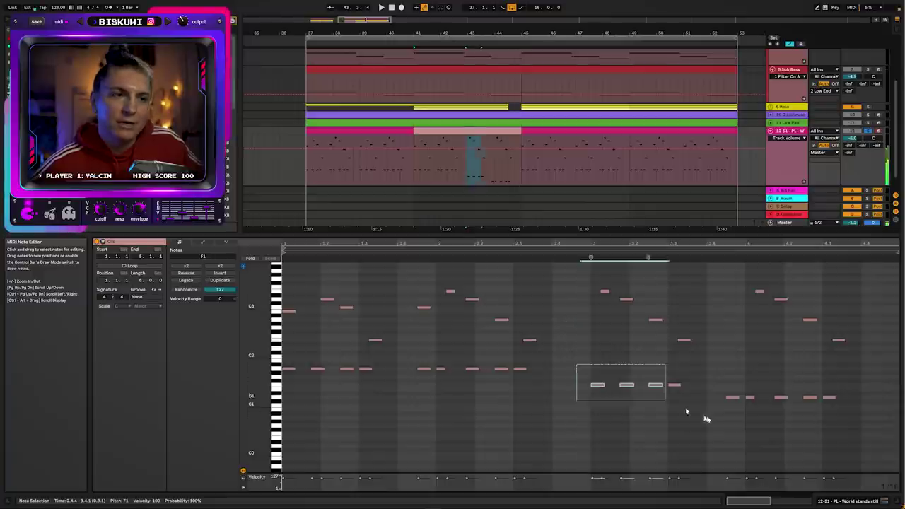
{"action": "scroll", "coordinate": [658, 382], "scroll_direction": "up", "scroll_amount": 2}
{"action": "left_click", "coordinate": [413, 331]}
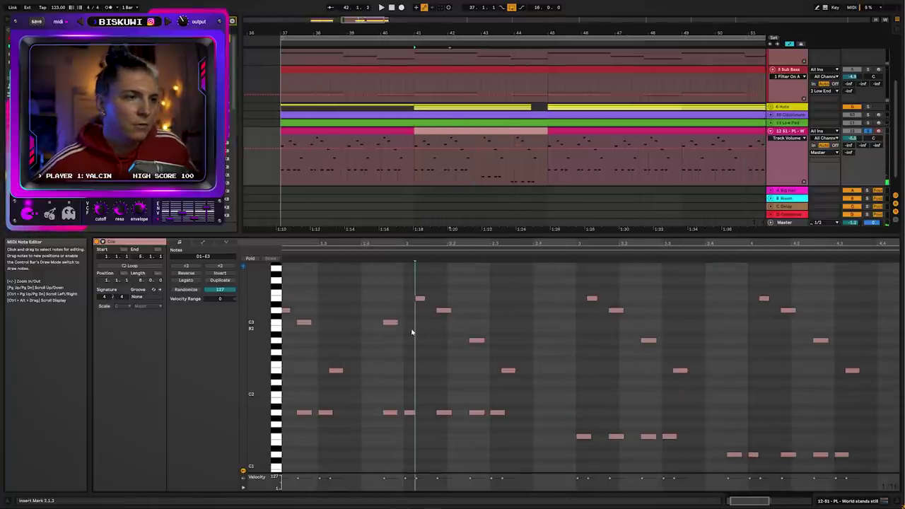
{"action": "key", "text": "space"}
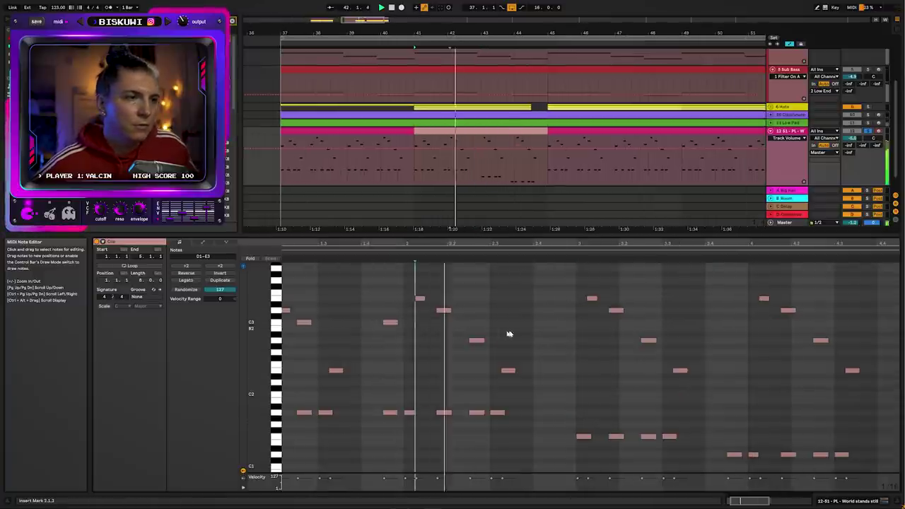
{"action": "left_click", "coordinate": [616, 311]}
{"action": "left_click_drag", "start_coordinate": [616, 313], "coordinate": [618, 320]}
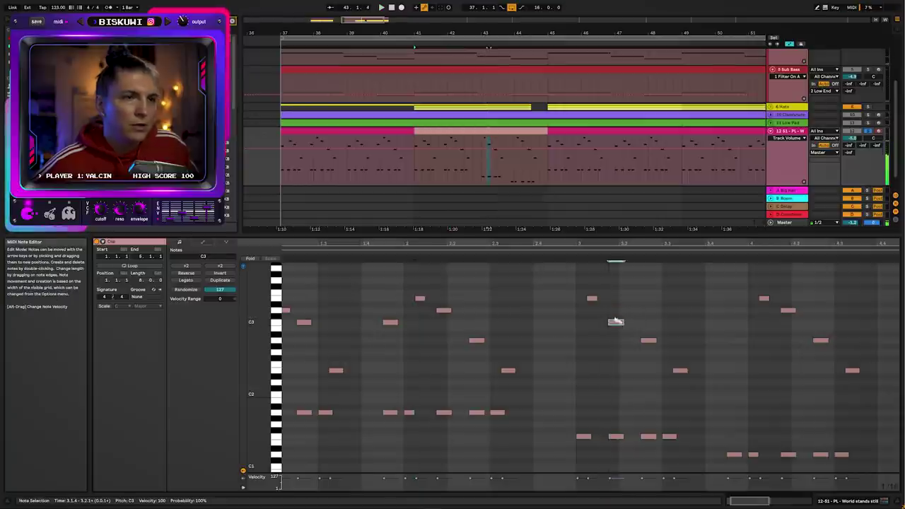
{"action": "left_click", "coordinate": [650, 340]}
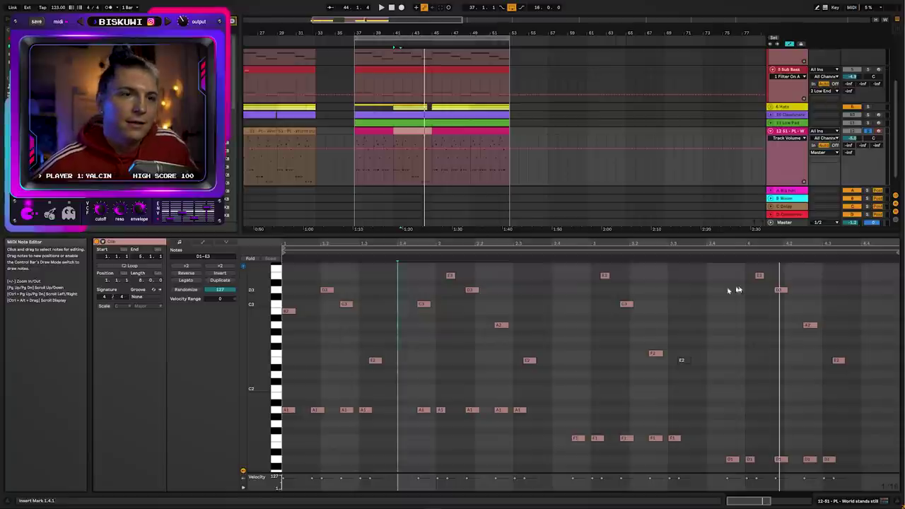
- Change the first three upper melody notes in bar 4 of the pluck clip to D3, B2 and D2, and delete the last one
{"action": "mouse_move", "coordinate": [790, 282]}
{"action": "left_mouse_down"}
{"action": "mouse_move", "coordinate": [780, 312]}
{"action": "mouse_move", "coordinate": [812, 333]}
{"action": "mouse_move", "coordinate": [823, 379]}
{"action": "left_mouse_up"}
{"action": "key", "text": "Down"}
{"action": "key", "text": "Up"}
{"action": "key", "text": "Delete"}
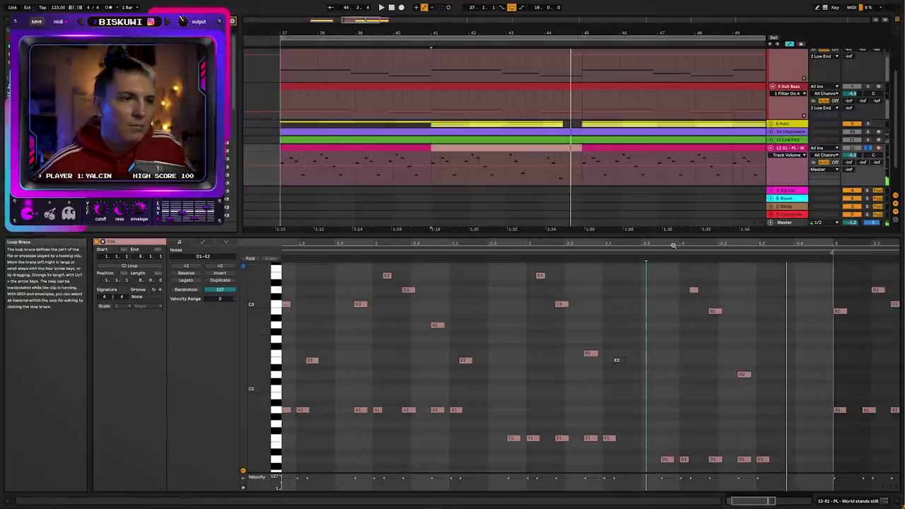
- Add a B2 note at 3.4.3 above the low D1 note in the pluck clip, and play back the phrase
{"action": "left_click_drag", "start_coordinate": [672, 246], "coordinate": [673, 254]}
{"action": "double_click", "coordinate": [666, 340]}
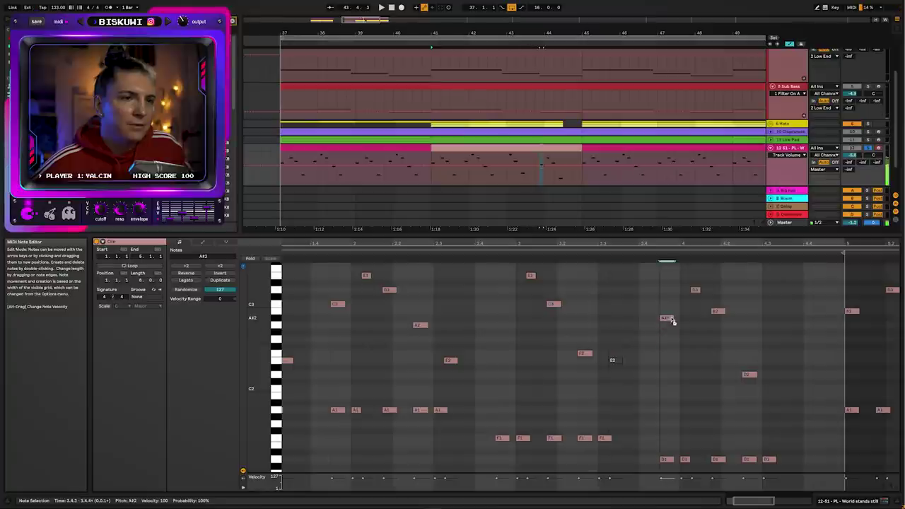
{"action": "left_click", "coordinate": [649, 354]}
{"action": "key", "text": "space"}
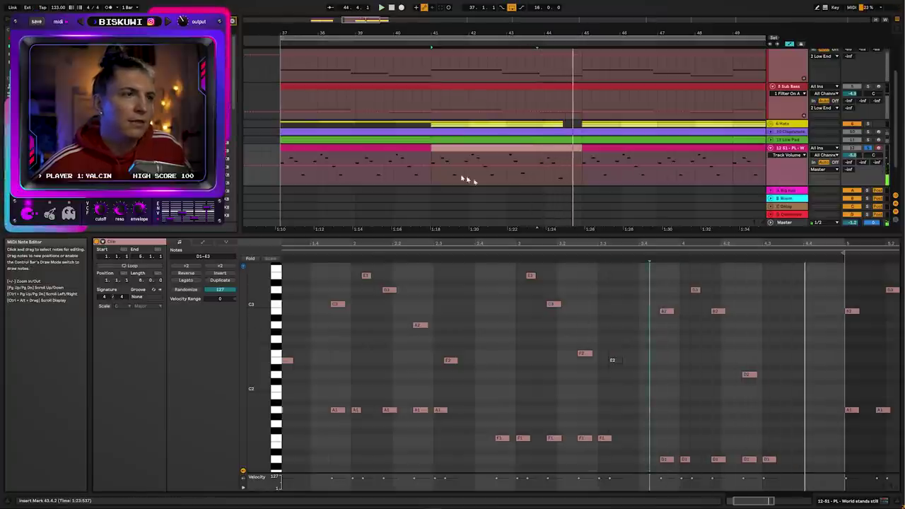
{"action": "key", "text": "space"}
{"action": "left_click", "coordinate": [434, 178]}
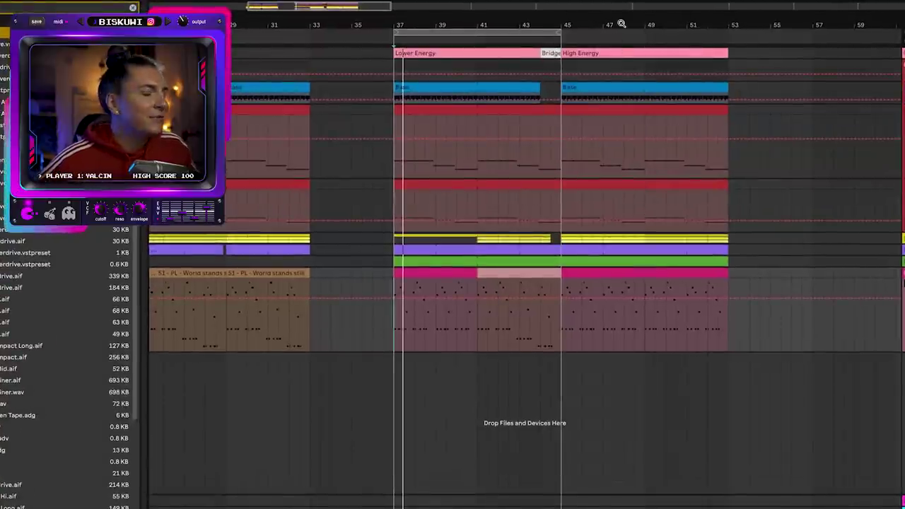
- Extend the arrangement loop to bar 53, and replace both High Energy pluck clips with copies of the pluck variation
{"action": "left_click_drag", "start_coordinate": [590, 27], "coordinate": [747, 32]}
{"action": "left_click", "coordinate": [501, 274]}
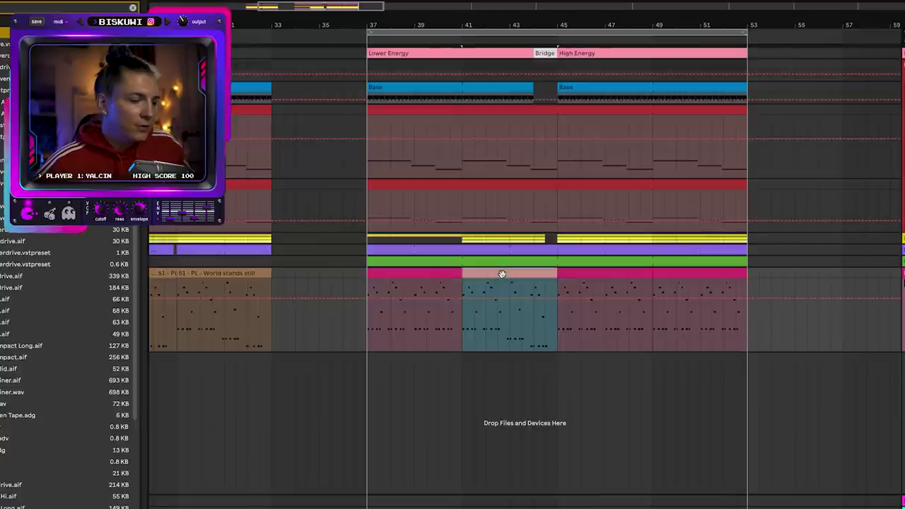
{"action": "left_click_drag", "start_coordinate": [534, 284], "coordinate": [602, 283]}
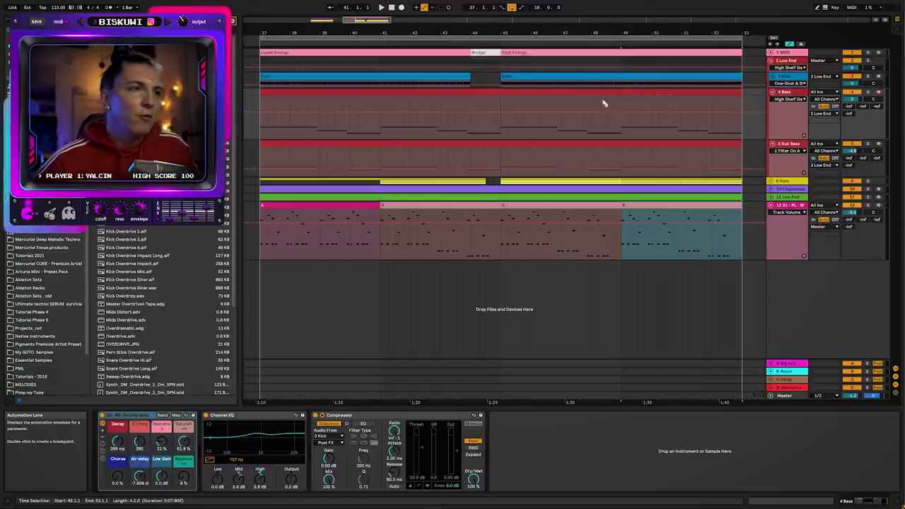
- Play the bridge from bar 44, and raise the last four D2 notes in the Bass clip, from 4.4.1, to D3
{"action": "left_click", "coordinate": [470, 129]}
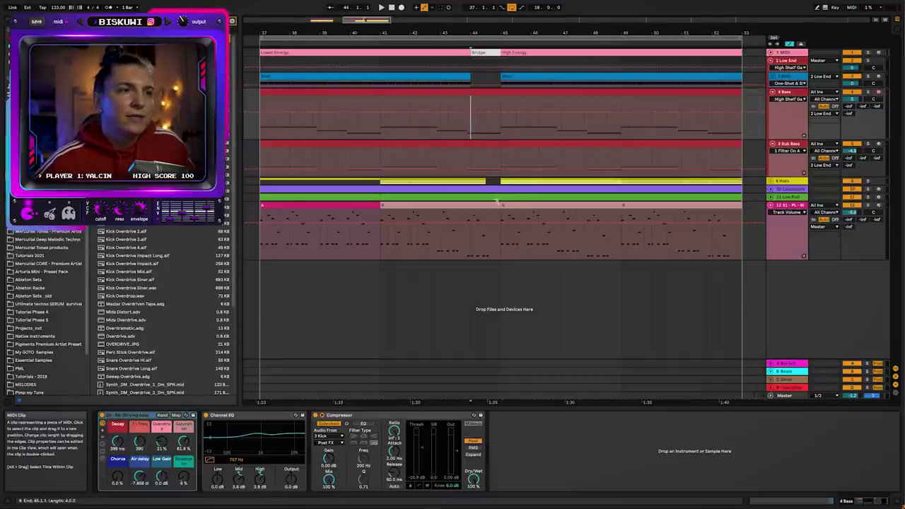
{"action": "key", "text": "space"}
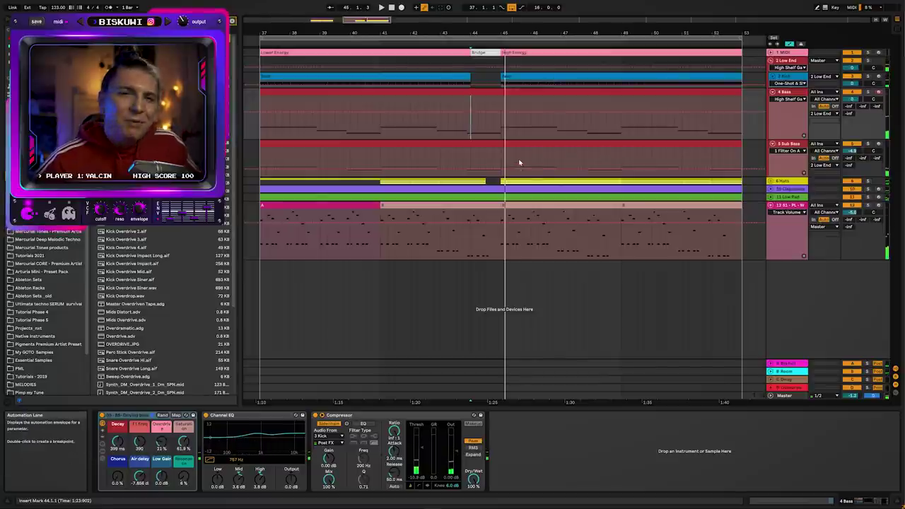
{"action": "double_click", "coordinate": [490, 144]}
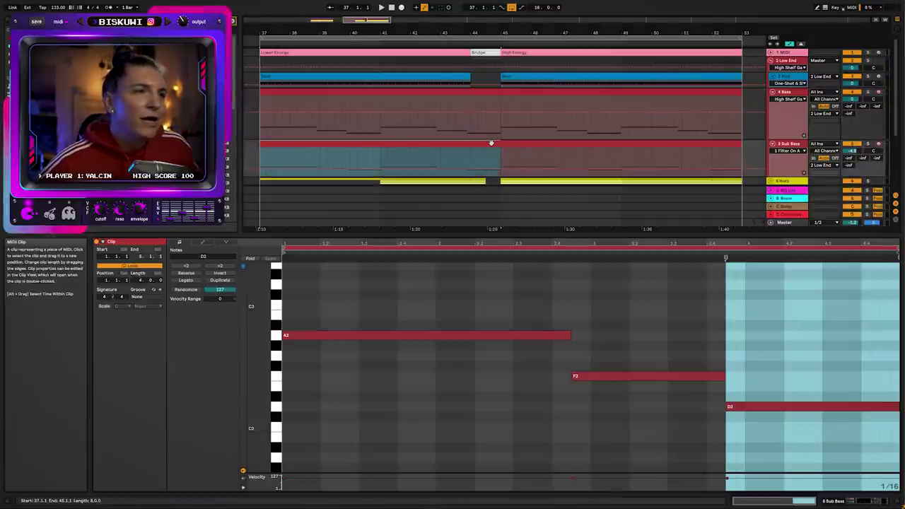
{"action": "left_click", "coordinate": [490, 111]}
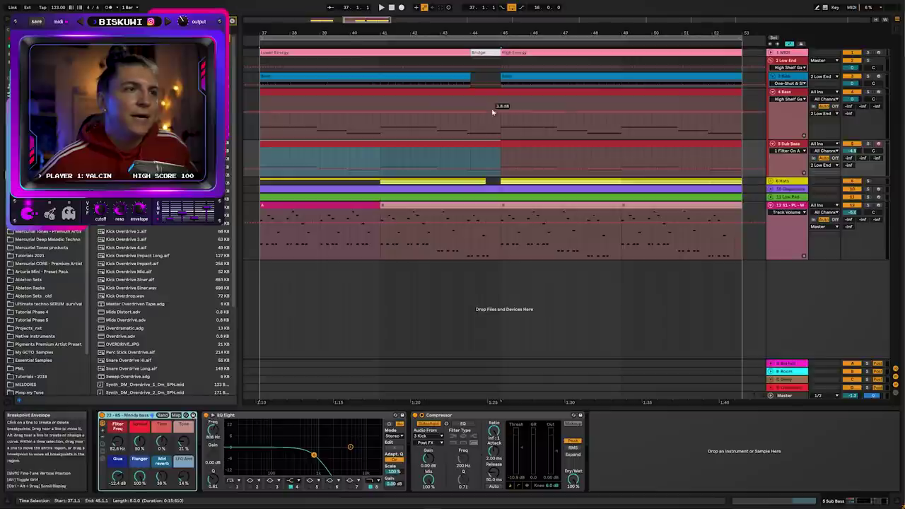
{"action": "double_click", "coordinate": [489, 90]}
{"action": "scroll", "coordinate": [746, 370], "scroll_direction": "down", "scroll_amount": 3}
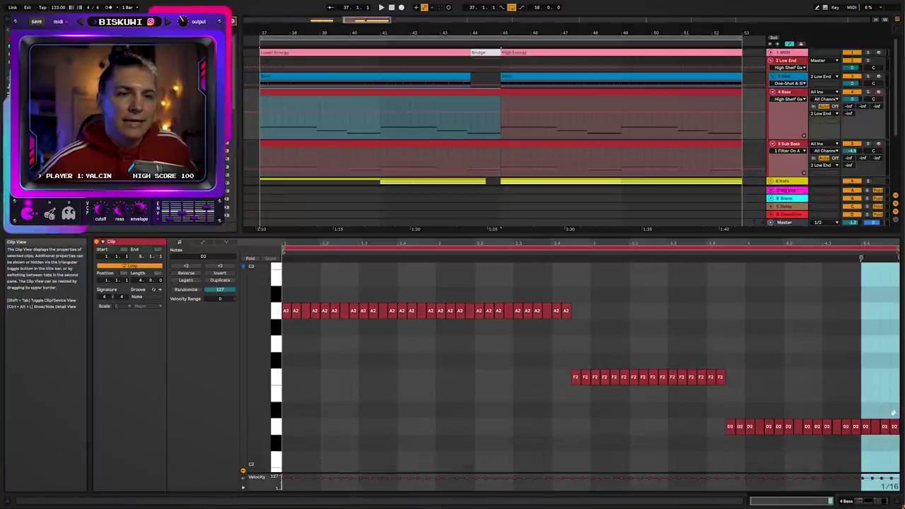
{"action": "left_click_drag", "start_coordinate": [898, 407], "coordinate": [863, 428]}
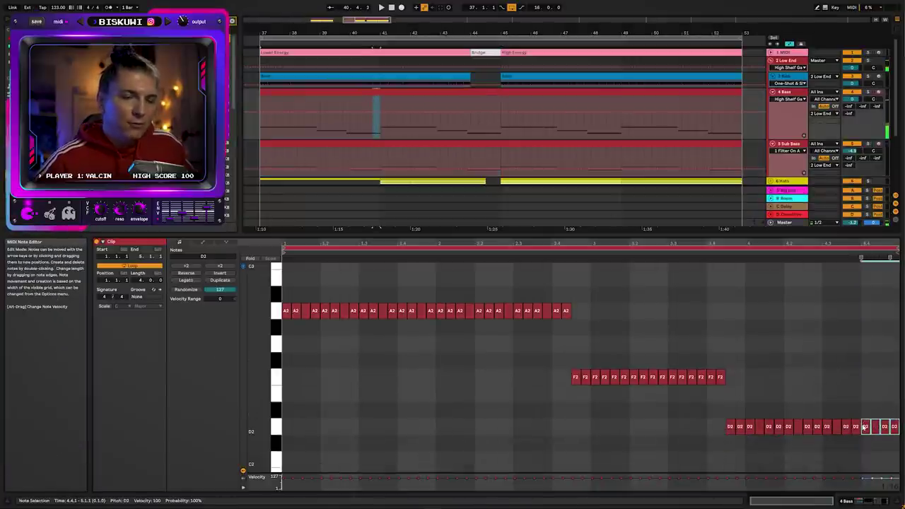
{"action": "key", "text": "shift+Up"}
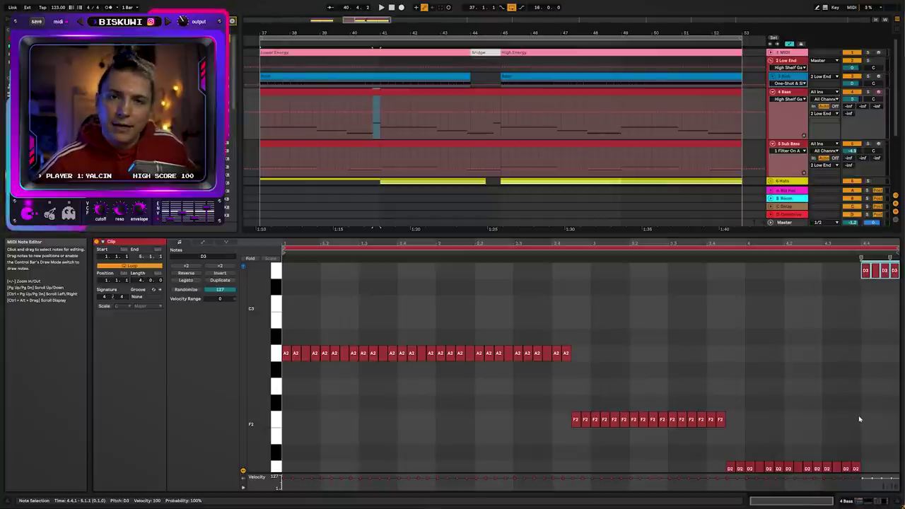
- Shorten the final D2 note in the Sub Bass clip to 4.4.1 and fill the remaining beat one octave higher
{"action": "double_click", "coordinate": [497, 143]}
{"action": "left_click", "coordinate": [888, 374]}
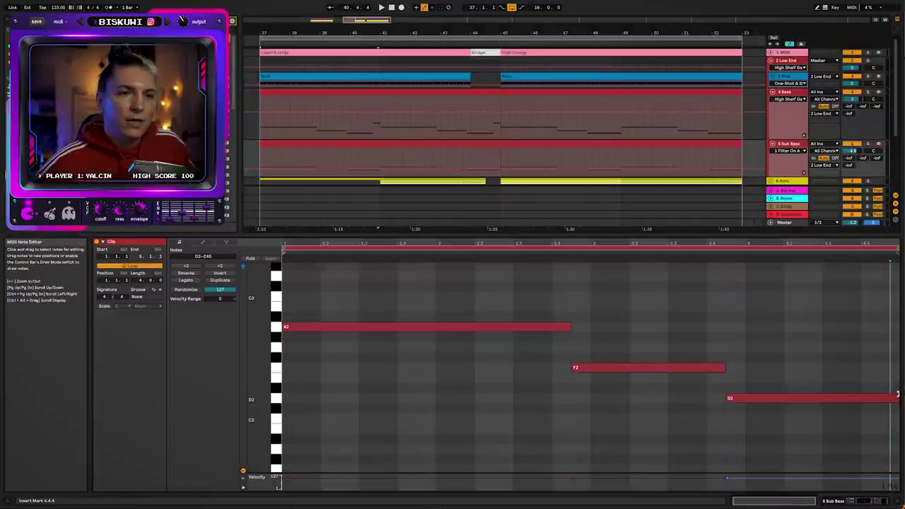
{"action": "left_click_drag", "start_coordinate": [897, 398], "coordinate": [867, 278]}
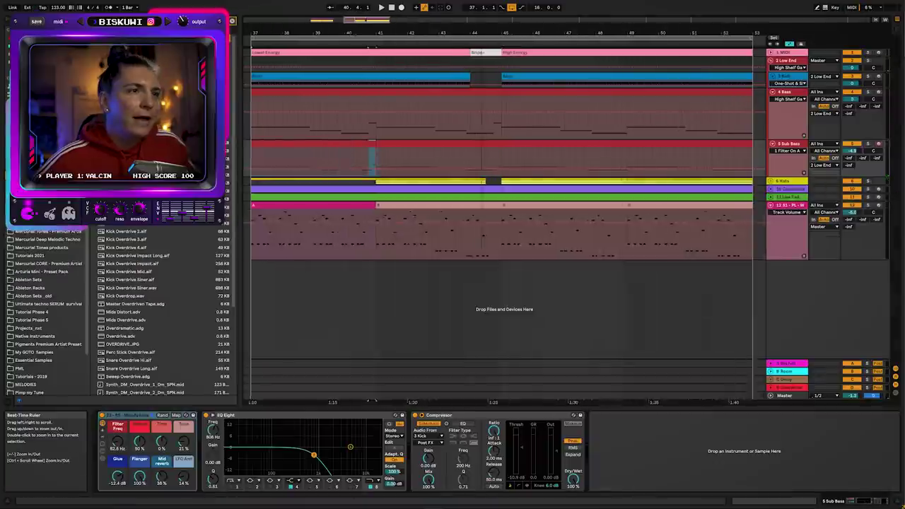
- Raise the Bass clip's D2 notes from 4.3.3 to 4.4.1 by one octave, and play back the bridge
{"action": "left_click_drag", "start_coordinate": [524, 85], "coordinate": [531, 89]}
{"action": "double_click", "coordinate": [531, 88]}
{"action": "left_click_drag", "start_coordinate": [878, 433], "coordinate": [851, 471]}
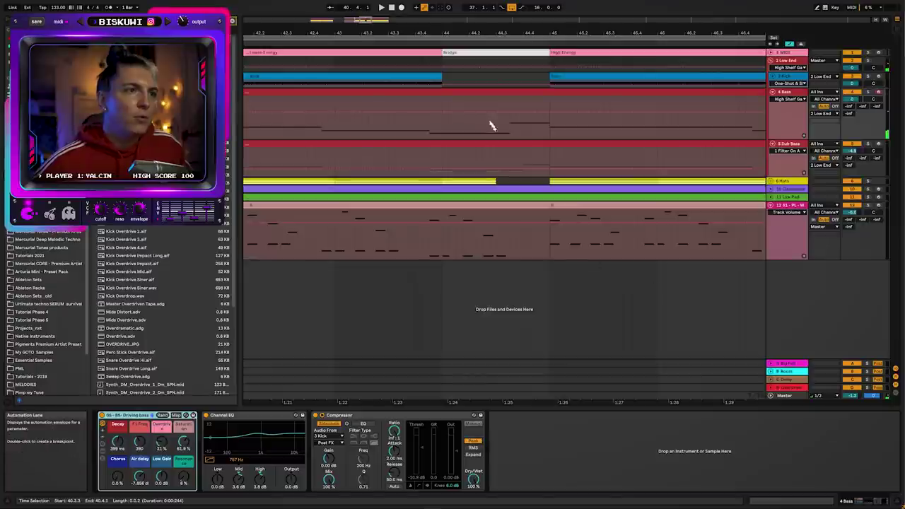
{"action": "left_click", "coordinate": [431, 114]}
{"action": "key", "text": "space"}
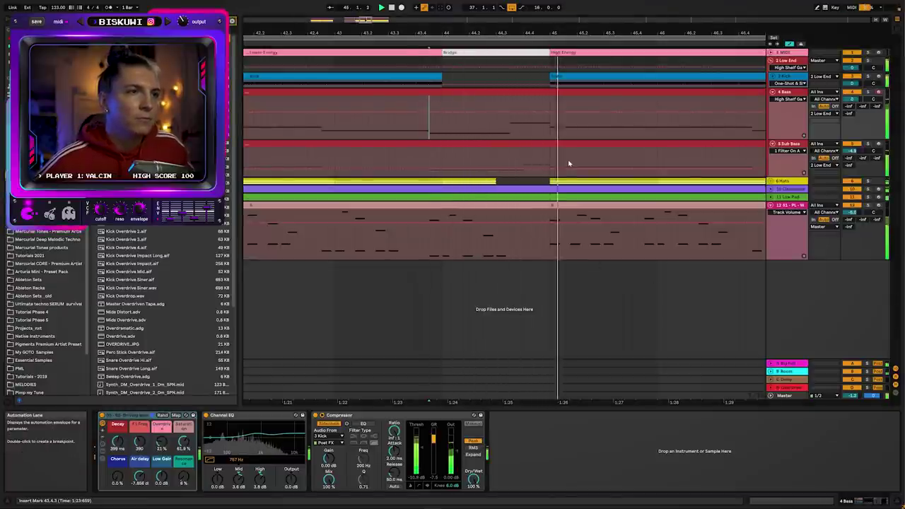
- Split the Bass and Sub Bass clips at 44.3.3 and colour both segments up to bar 45 pale pink
{"action": "double_click", "coordinate": [535, 145]}
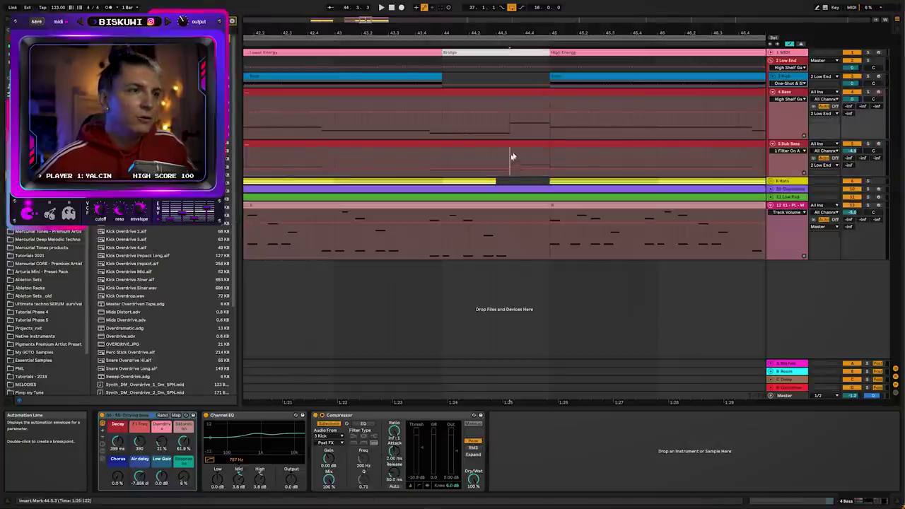
{"action": "right_click", "coordinate": [533, 94]}
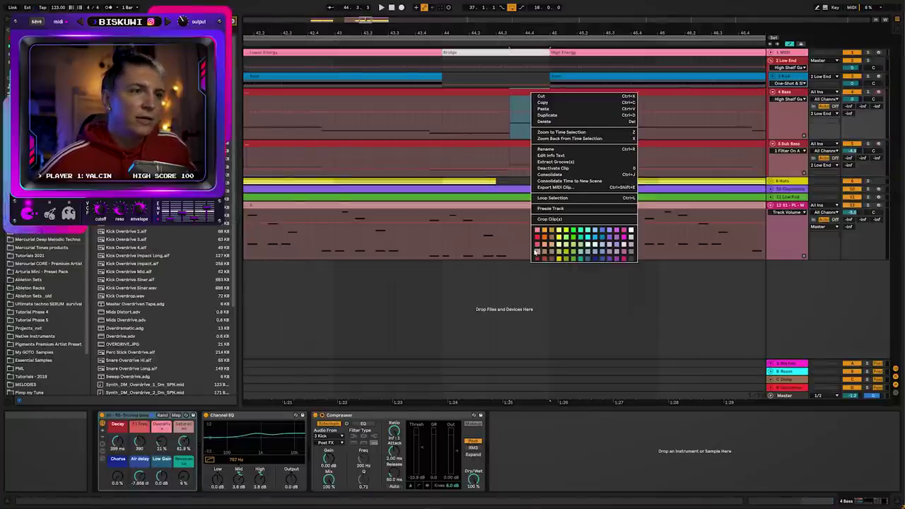
{"action": "left_click", "coordinate": [537, 251]}
{"action": "right_click", "coordinate": [532, 147]}
{"action": "left_click", "coordinate": [537, 300]}
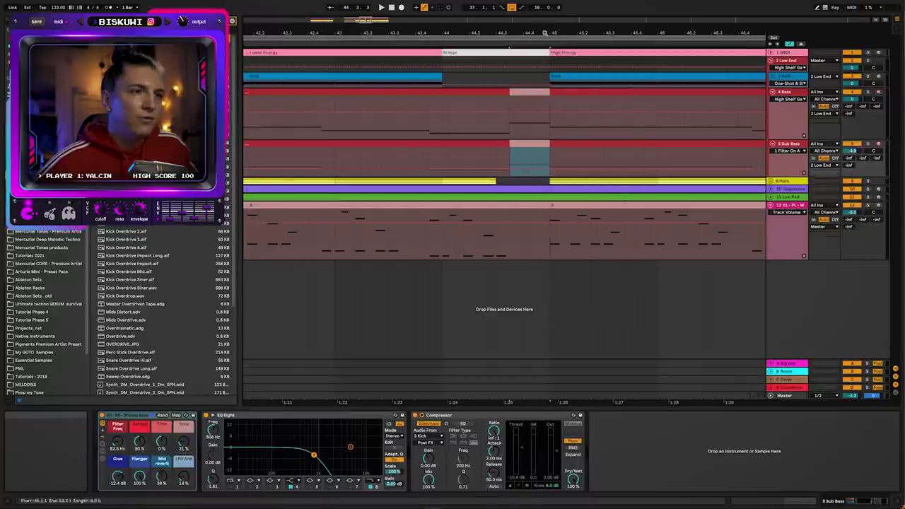
- Copy the pale pink Bass and Sub Bass segments to the end of High Energy before bar 53, and play back from 43.3.1
{"action": "left_click_drag", "start_coordinate": [511, 36], "coordinate": [519, 35]}
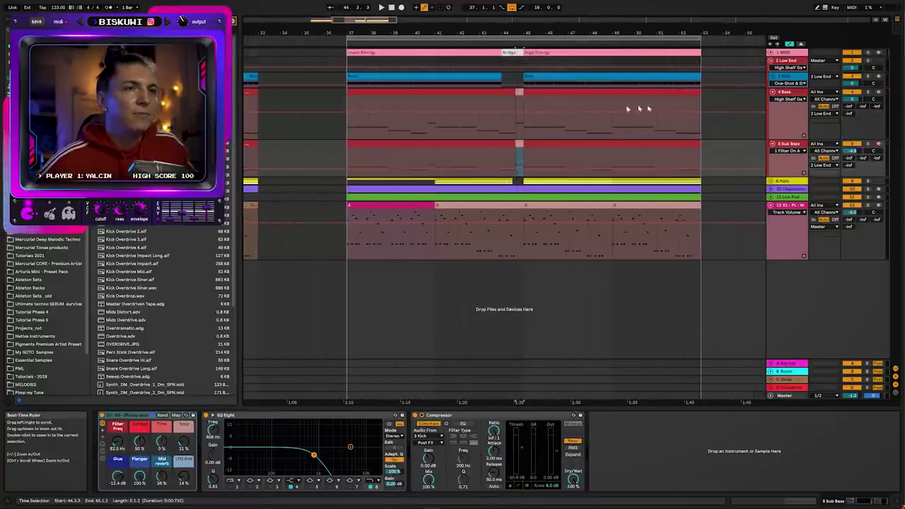
{"action": "left_click", "coordinate": [519, 92]}
{"action": "left_click", "coordinate": [519, 144], "text": "shift"}
{"action": "left_click_drag", "start_coordinate": [520, 92], "coordinate": [696, 93]}
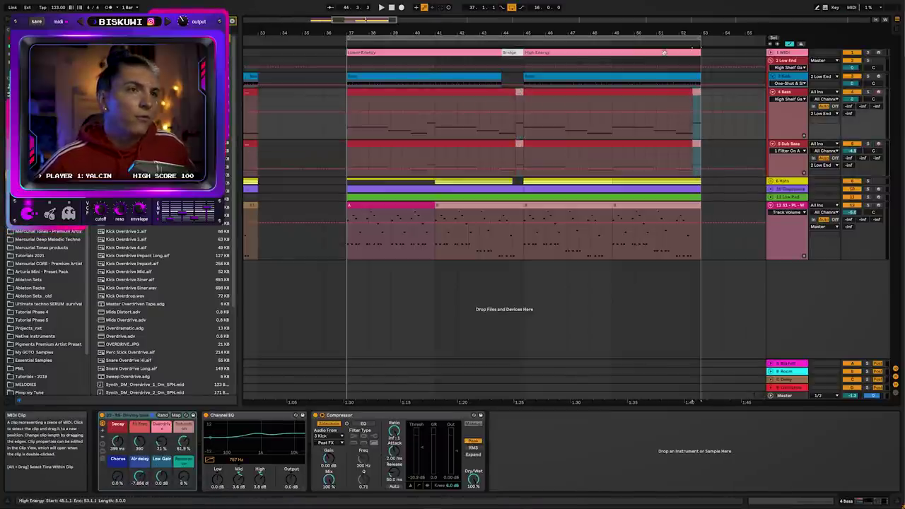
{"action": "left_click_drag", "start_coordinate": [652, 31], "coordinate": [648, 23]}
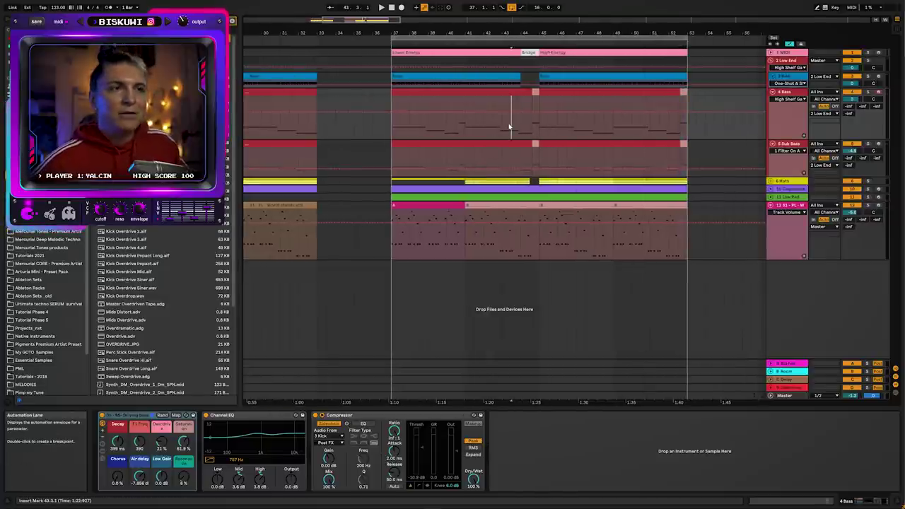
{"action": "key", "text": "space"}
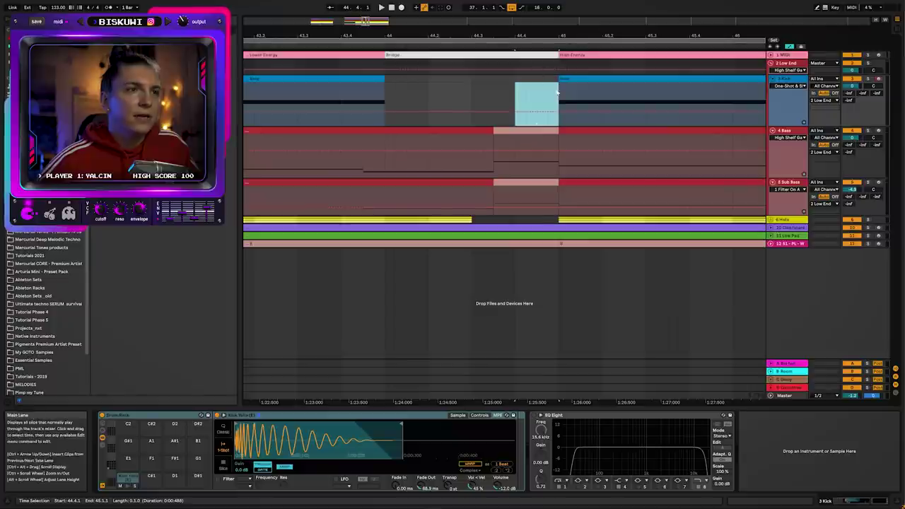
- Copy a short slice from the start of the High Energy kick clip to 44.4.3 in the bridge
{"action": "left_click", "coordinate": [568, 92]}
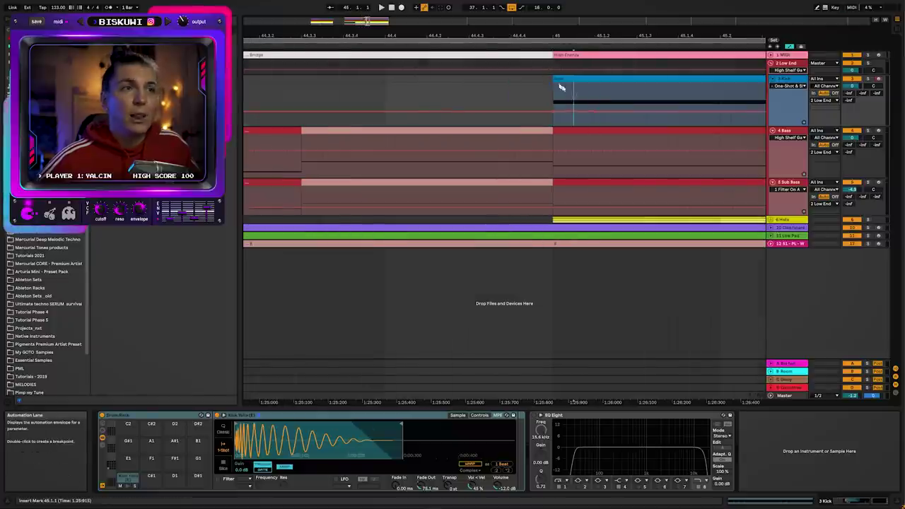
{"action": "mouse_move", "coordinate": [554, 79]}
{"action": "left_mouse_down"}
{"action": "mouse_move", "coordinate": [582, 88]}
{"action": "mouse_move", "coordinate": [556, 79]}
{"action": "mouse_move", "coordinate": [566, 83]}
{"action": "left_mouse_up"}
{"action": "left_click", "coordinate": [363, 91]}
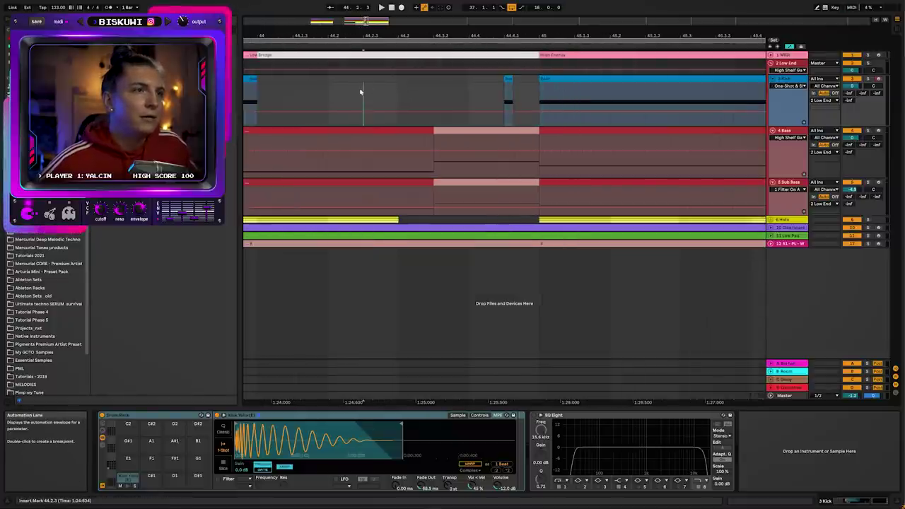
- Play back the bridge, and move the kick note in the short clip at 44.4.3 to the second kick pad
{"action": "key", "text": "space"}
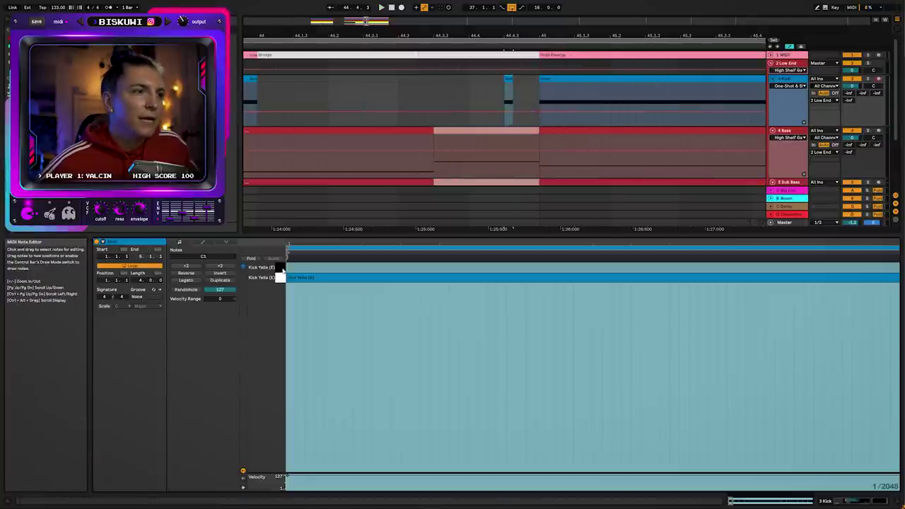
{"action": "left_click", "coordinate": [294, 275]}
{"action": "key", "text": "shift+Tab"}
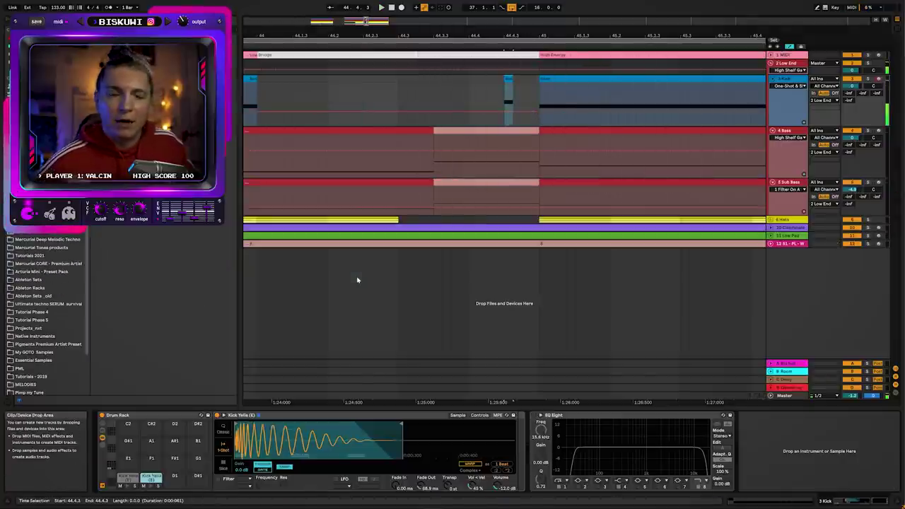
- Trim the end of the second kick pad's sample, set its volume to -18.0 dB, and play back the bridge
{"action": "left_click_drag", "start_coordinate": [401, 425], "coordinate": [336, 425]}
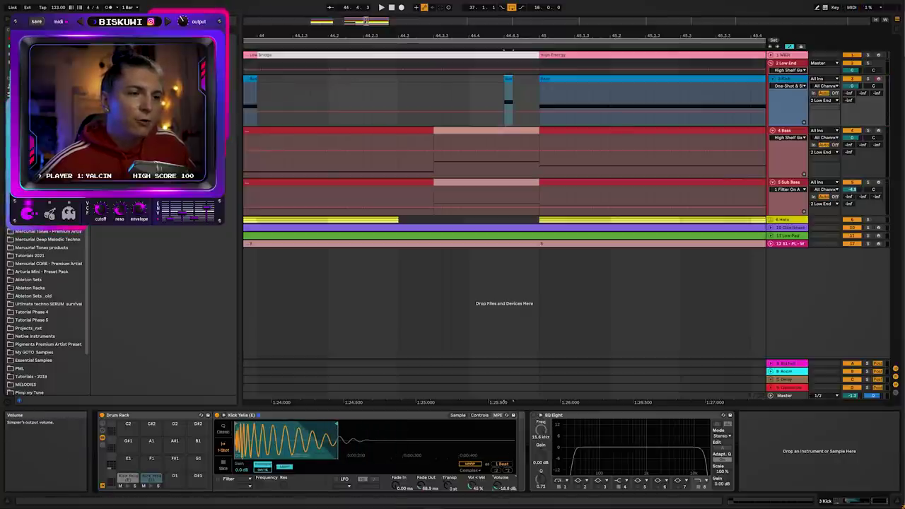
{"action": "left_click_drag", "start_coordinate": [496, 31], "coordinate": [494, 17]}
{"action": "left_click", "coordinate": [422, 86]}
{"action": "key", "text": "space"}
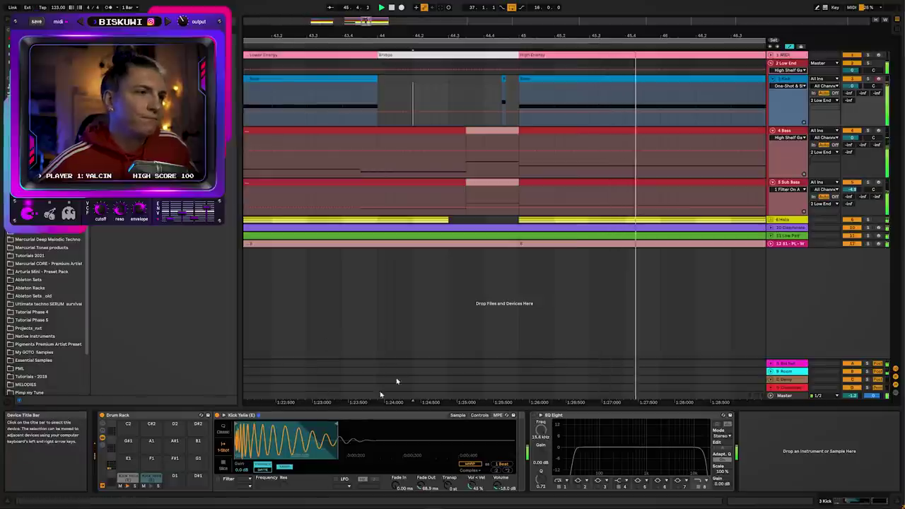
- Stop playback, expand the Hats group below the Low End tracks, and solo the group
{"action": "left_click_drag", "start_coordinate": [542, 38], "coordinate": [542, 32]}
{"action": "key", "text": "space"}
{"action": "left_click", "coordinate": [476, 79]}
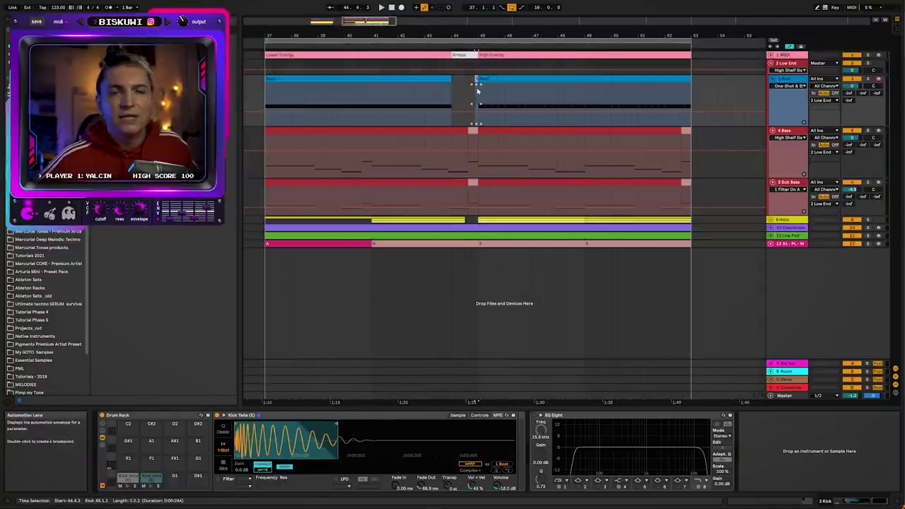
{"action": "left_click_drag", "start_coordinate": [507, 37], "coordinate": [525, 32]}
{"action": "left_click", "coordinate": [771, 220]}
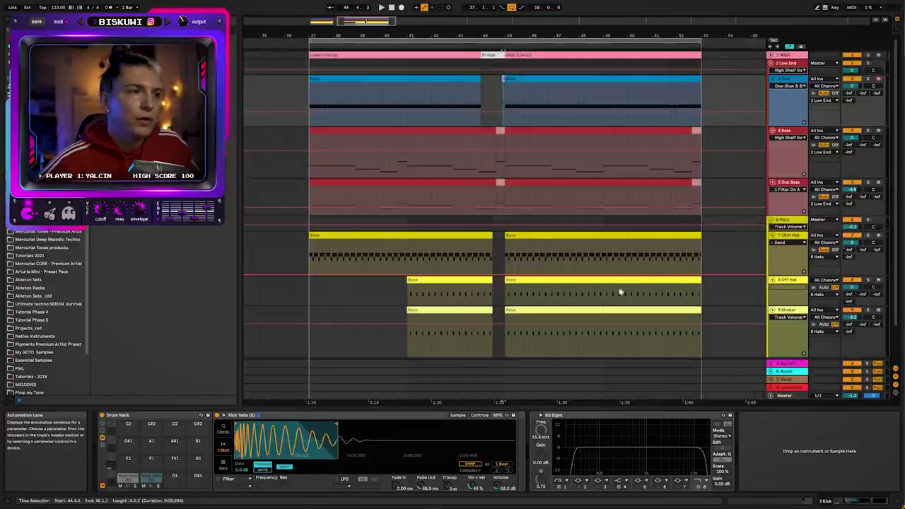
{"action": "scroll", "coordinate": [620, 290], "scroll_direction": "down", "scroll_amount": 2}
{"action": "left_click", "coordinate": [868, 194]}
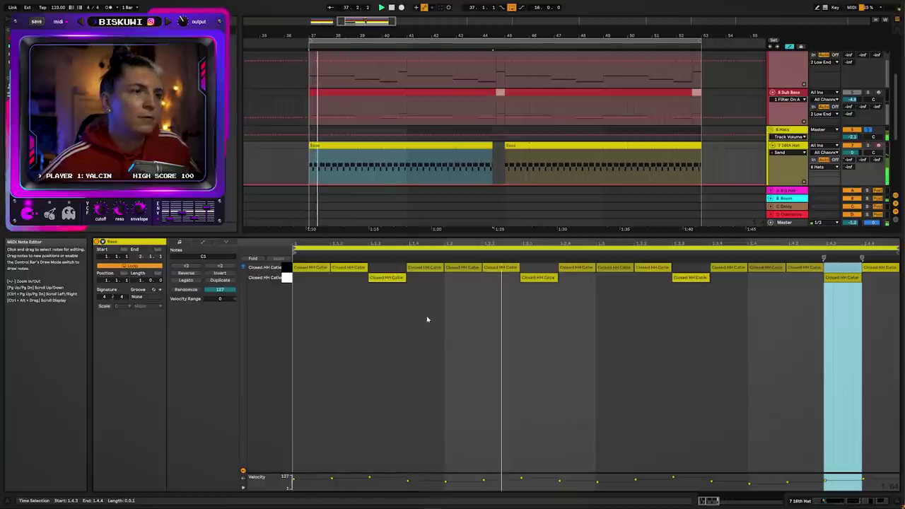
- Deactivate the hat notes at 1.1.2, 1.2.2, 1.3.2 and 1.4.2 in the Lower Energy 16th Hat clip, and play it back unsoloed
{"action": "left_click", "coordinate": [338, 272]}
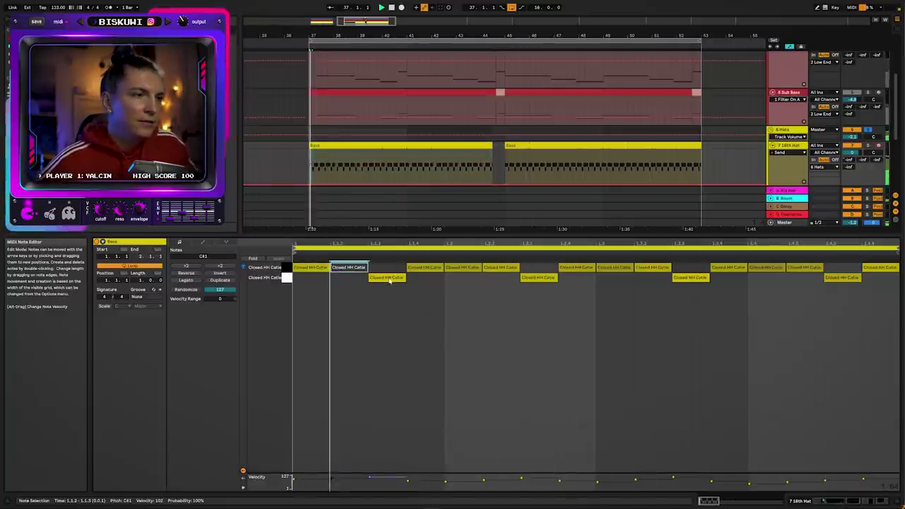
{"action": "left_click", "coordinate": [462, 267]}
{"action": "left_click", "coordinate": [652, 267]}
{"action": "left_click", "coordinate": [804, 268]}
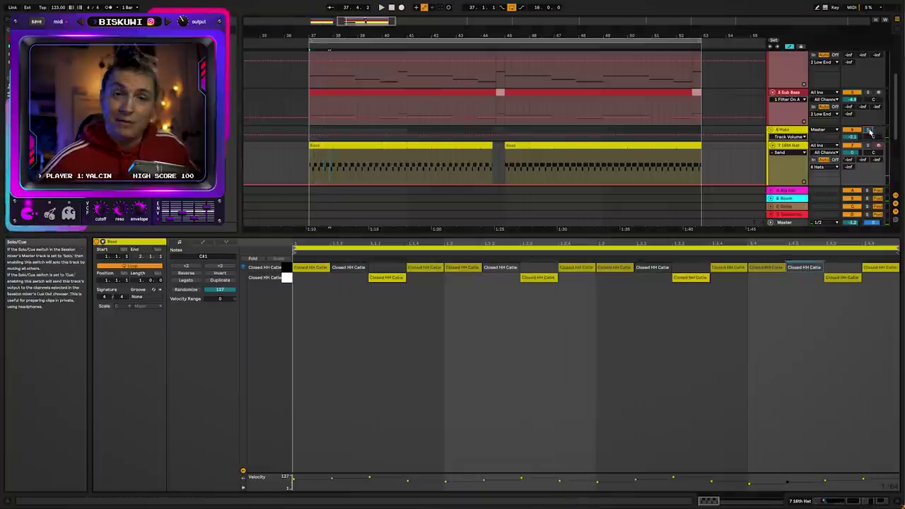
{"action": "key", "text": "space"}
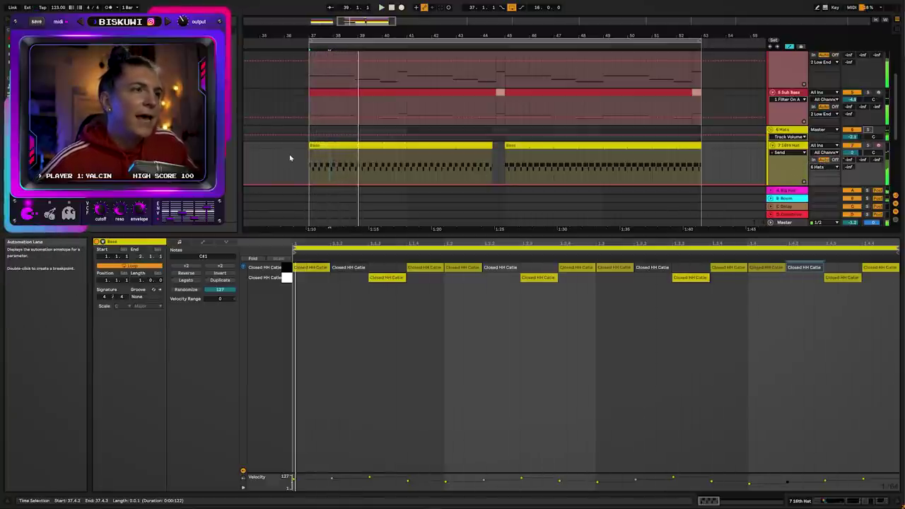
- Consolidate the first two bars of the Lower Energy 16th Hat clip, and reactivate its hat notes at 1.4.2 and 2.4.2
{"action": "left_click_drag", "start_coordinate": [305, 154], "coordinate": [356, 147]}
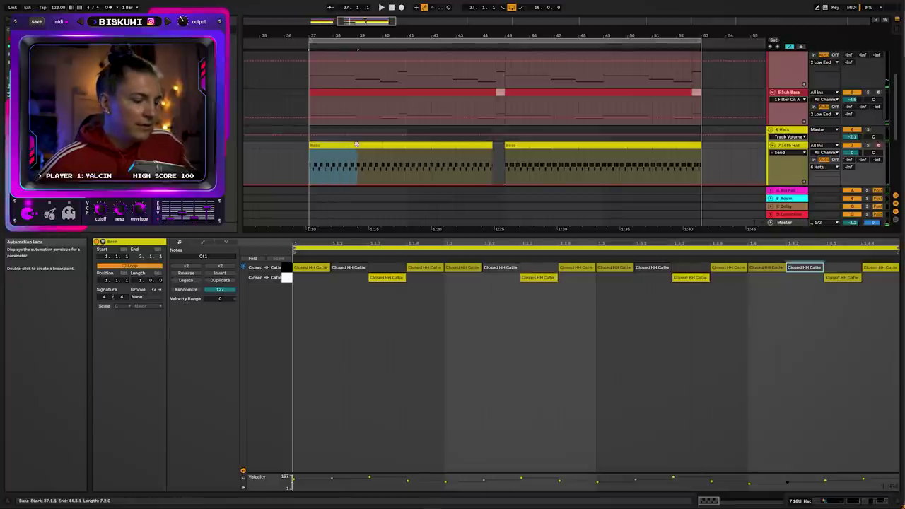
{"action": "key", "text": "ctrl+e"}
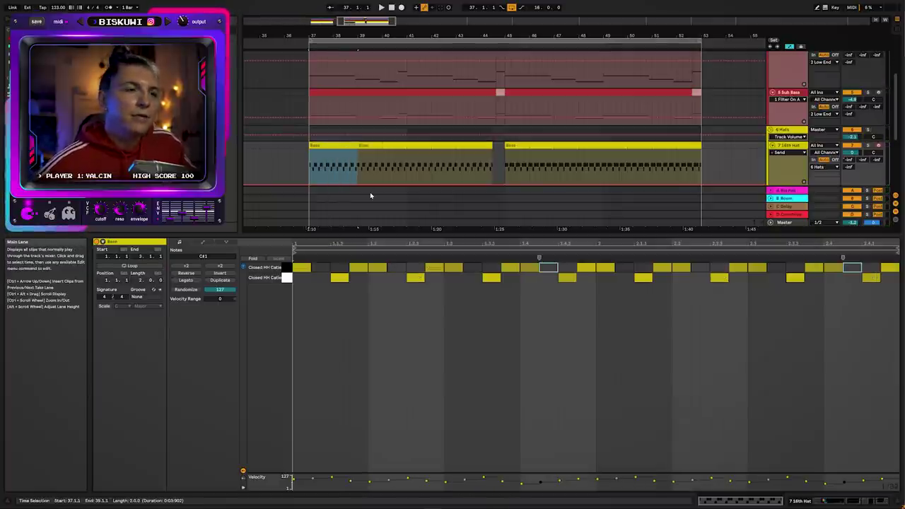
{"action": "left_click", "coordinate": [548, 268]}
{"action": "key", "text": "space"}
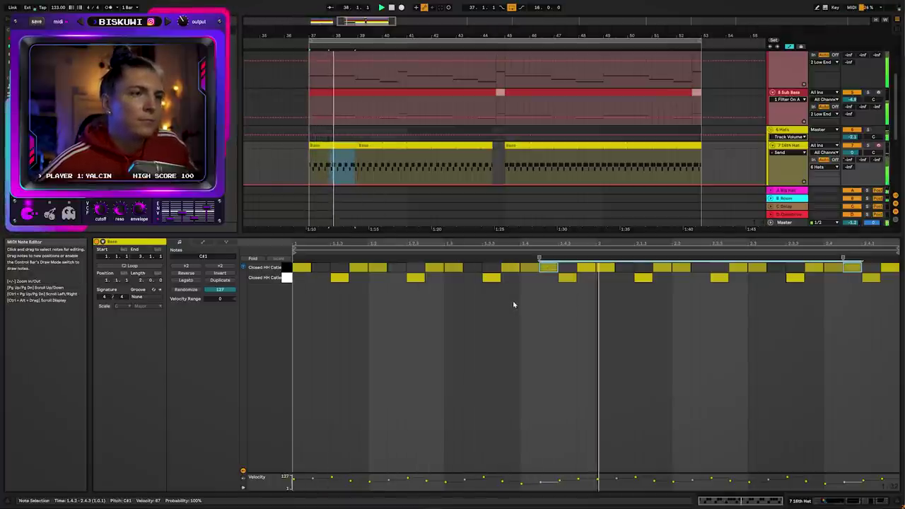
- Loop the two-bar 16th Hat pattern across Lower Energy up to 44.3.1, and play back the result
{"action": "left_click", "coordinate": [701, 267]}
{"action": "key", "text": "space"}
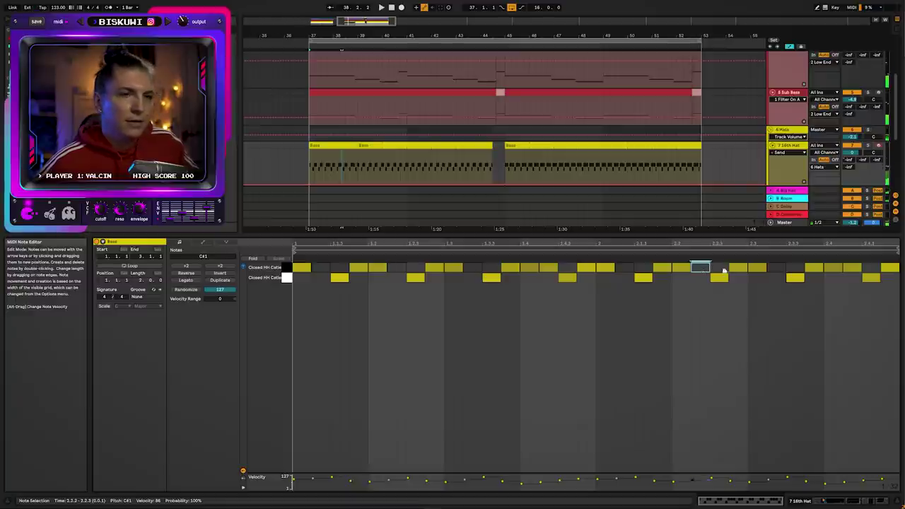
{"action": "left_click", "coordinate": [701, 267]}
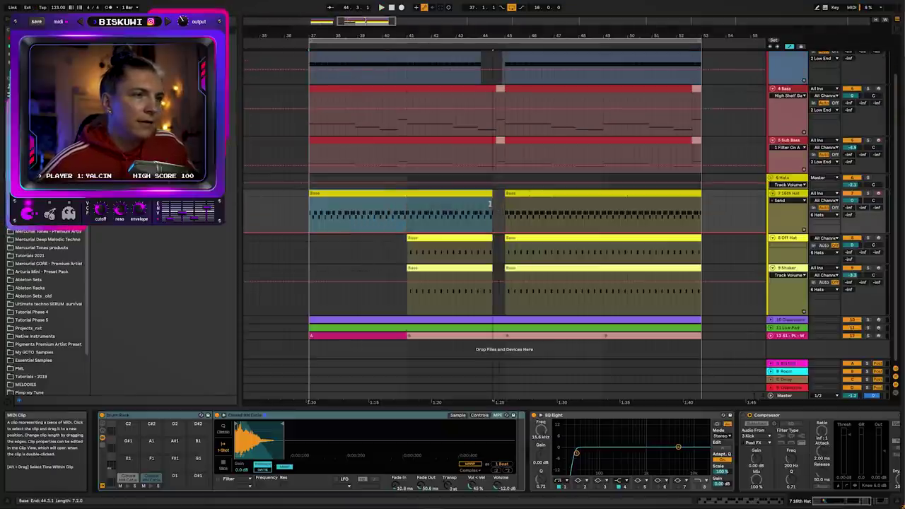
{"action": "key", "text": "space"}
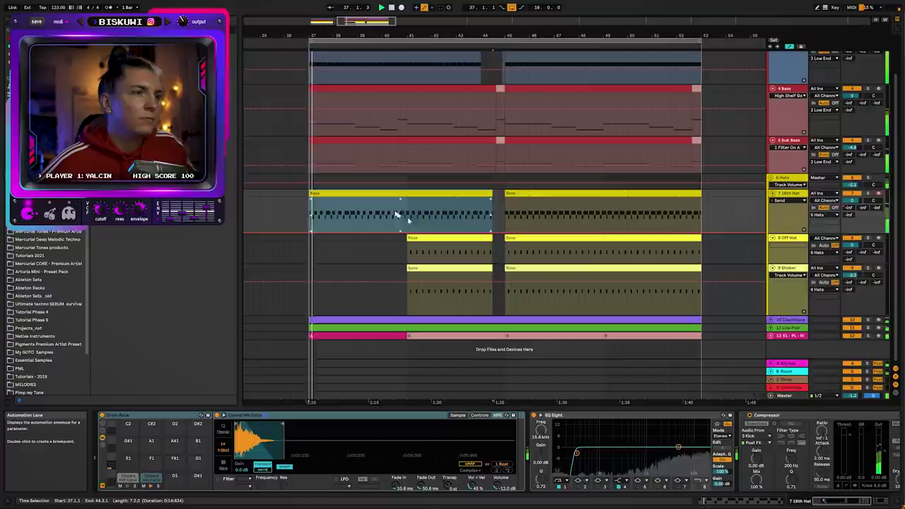
{"action": "double_click", "coordinate": [368, 210]}
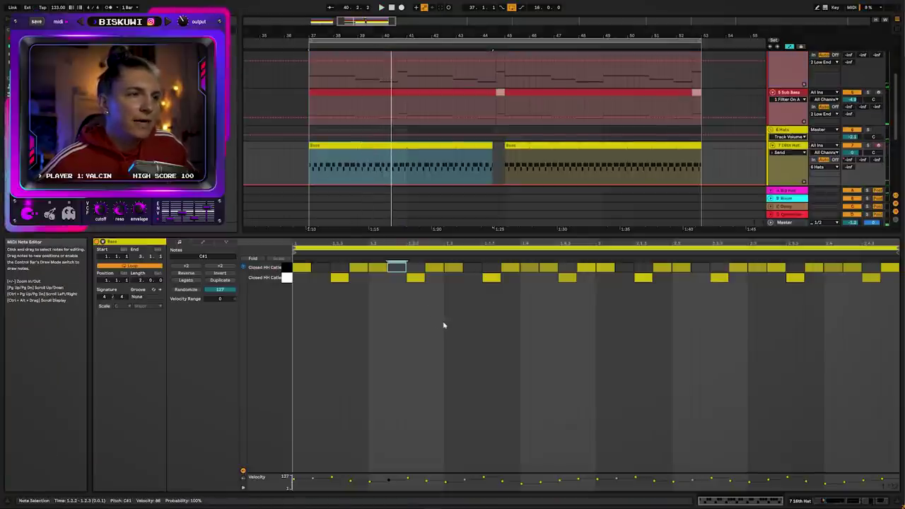
{"action": "key", "text": "space"}
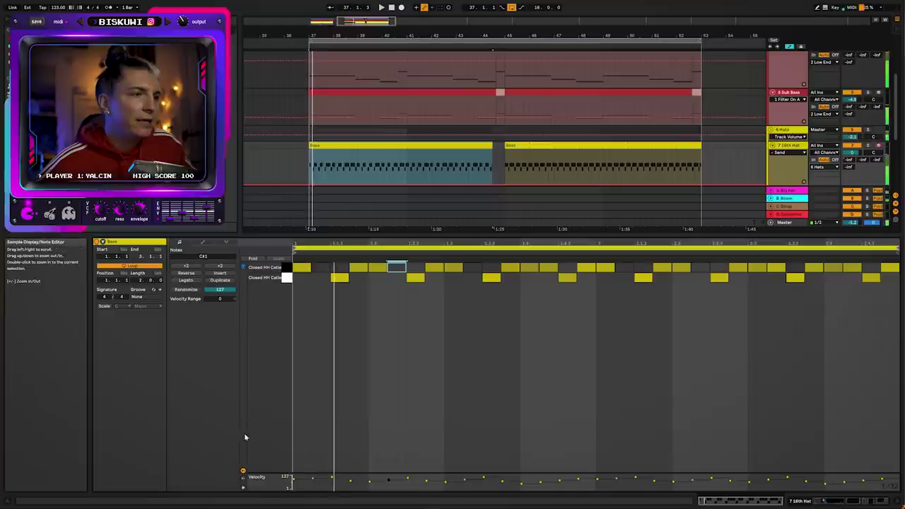
- Duplicate the closed hat sample onto pad D1 of the 16th Hat Drum Rack, and shorten the copy by trimming its sample end
{"action": "key", "text": "shift+Tab"}
{"action": "key", "text": "shift+Tab"}
{"action": "key", "text": "space"}
{"action": "left_click", "coordinate": [288, 267]}
{"action": "key", "text": "shift+Tab"}
{"action": "key", "text": "space"}
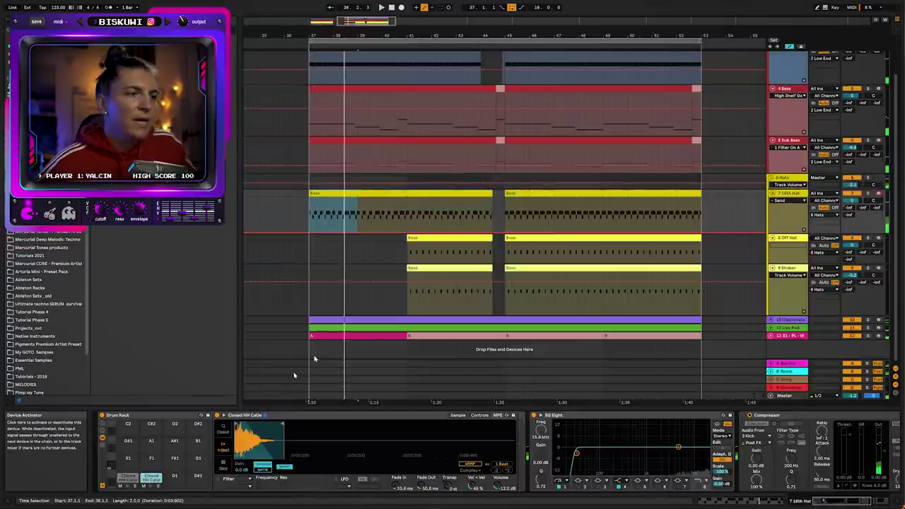
{"action": "key", "text": "space"}
{"action": "key", "text": "space"}
{"action": "left_click", "coordinate": [174, 486]}
{"action": "left_click_drag", "start_coordinate": [284, 426], "coordinate": [250, 426]}
{"action": "left_click", "coordinate": [174, 486]}
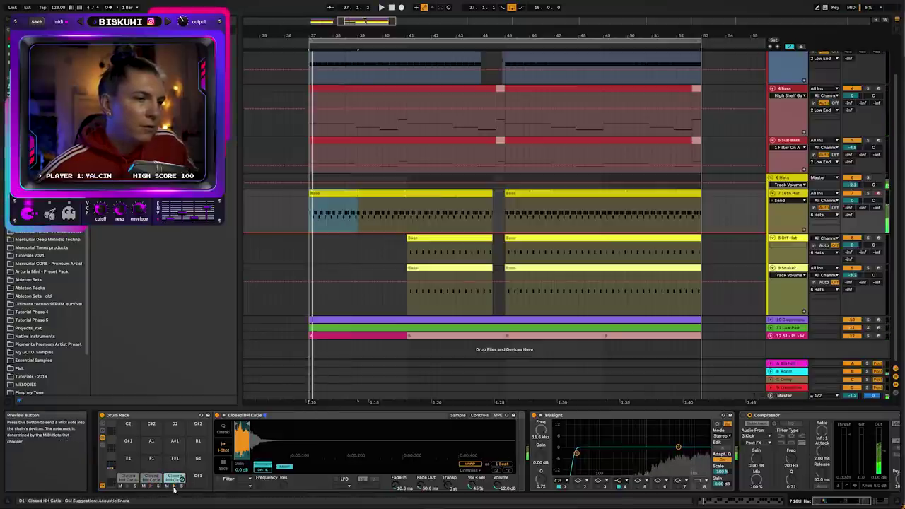
- Add a copy of the EQ Eight to the D1 hat pad's chain, and raise its low cut to about 1.50 kHz
{"action": "left_click", "coordinate": [577, 425]}
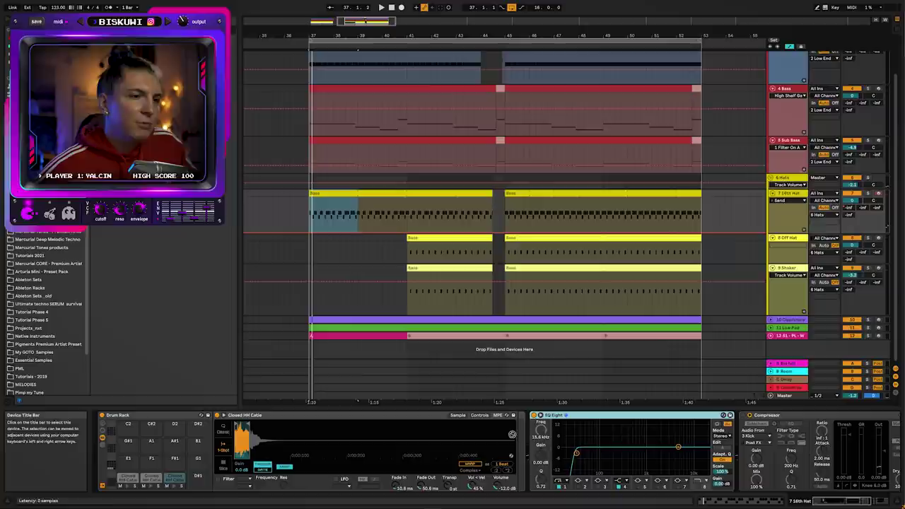
{"action": "key", "text": "ctrl+d"}
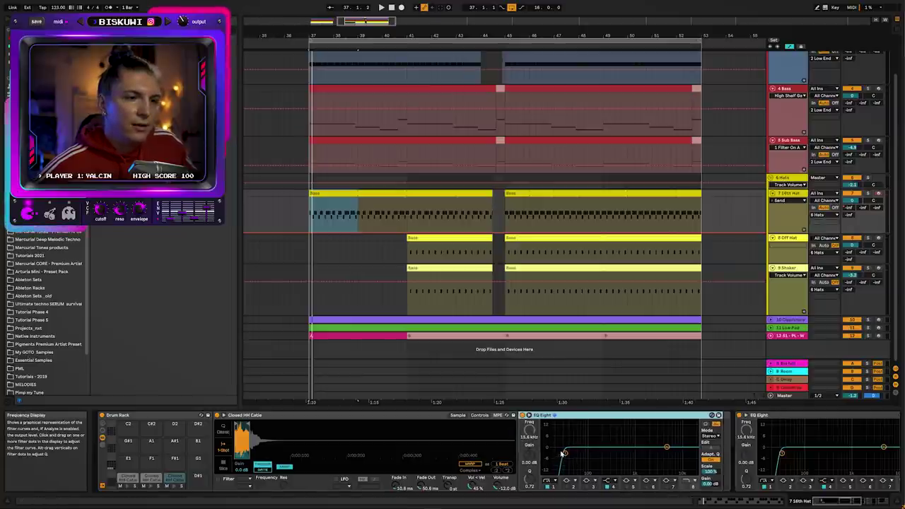
{"action": "left_click_drag", "start_coordinate": [563, 452], "coordinate": [617, 459]}
{"action": "left_click", "coordinate": [174, 486]}
- Move the hat notes at 1.4.2, 2.3.2 and 2.4.2 in the Lower Energy 16th Hat clip up to the D1 pad
{"action": "double_click", "coordinate": [356, 194]}
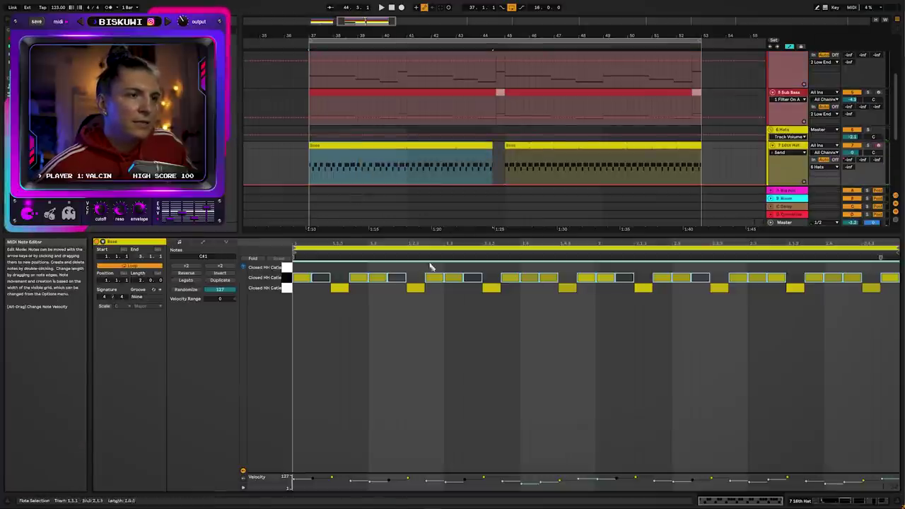
{"action": "left_click", "coordinate": [541, 267]}
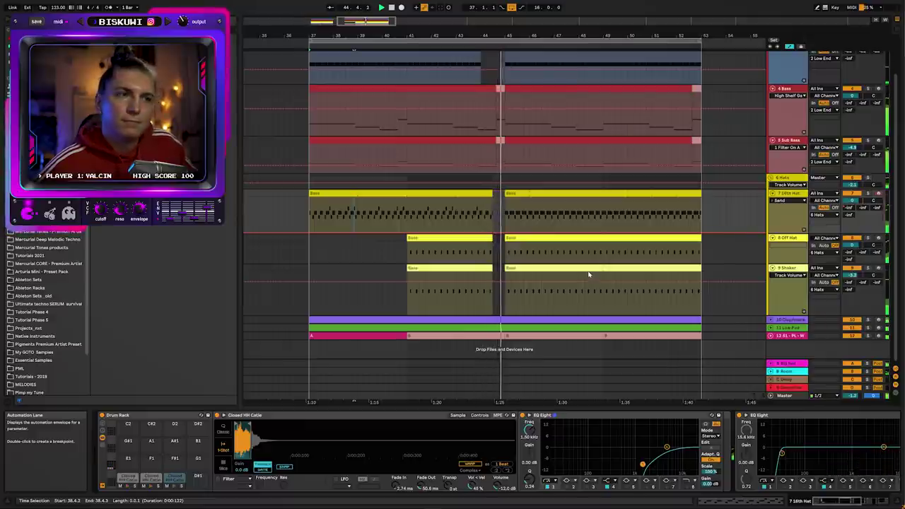
- Move the hat notes at 1.1.2, 1.2.2, 1.3.2 and 1.4.1 in the High Energy 16th Hat clip up to the D1 pad
{"action": "left_click", "coordinate": [551, 192]}
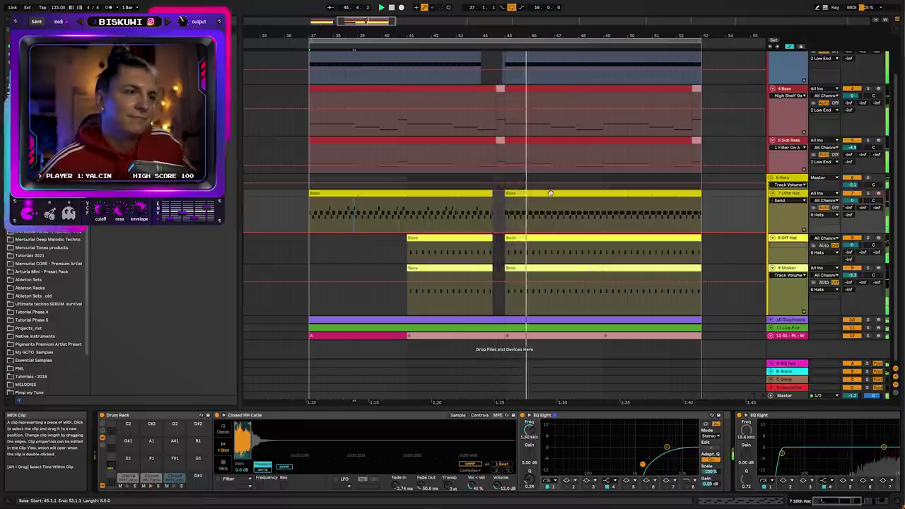
{"action": "key", "text": "space"}
{"action": "double_click", "coordinate": [551, 191]}
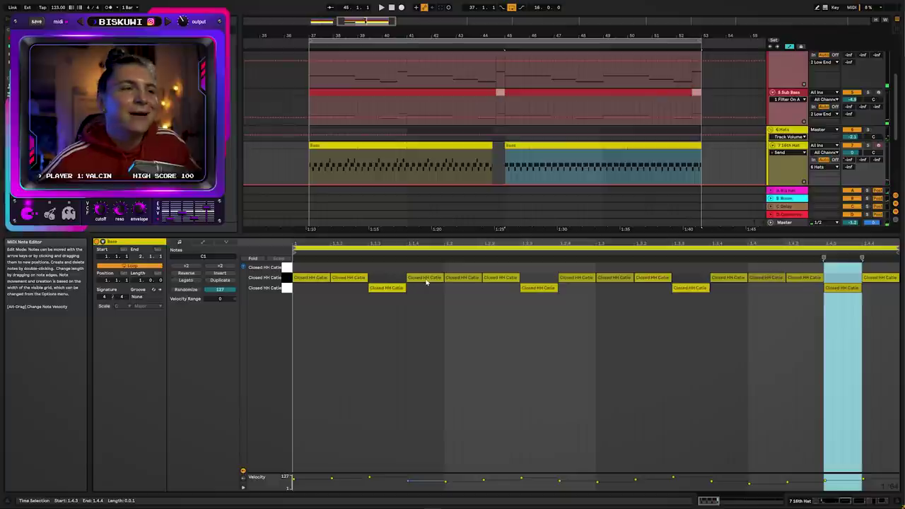
{"action": "left_click", "coordinate": [358, 277]}
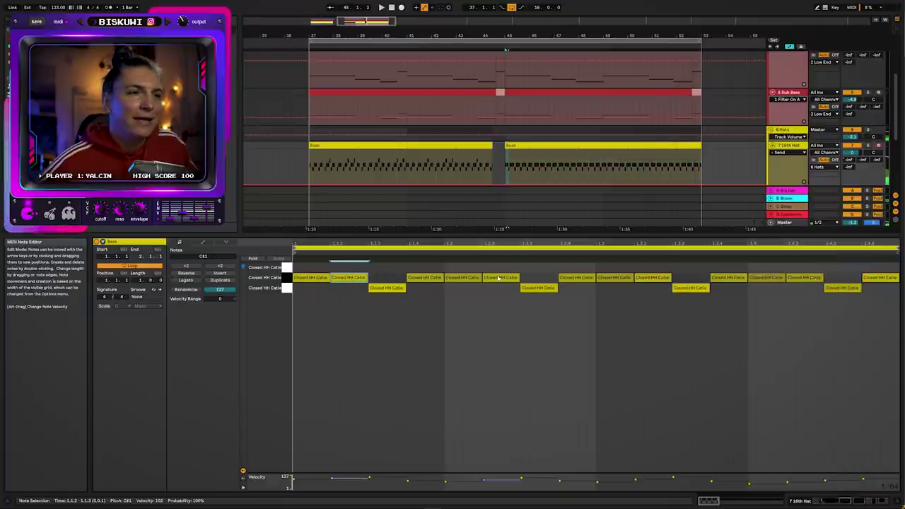
{"action": "left_click", "coordinate": [668, 278], "text": "shift"}
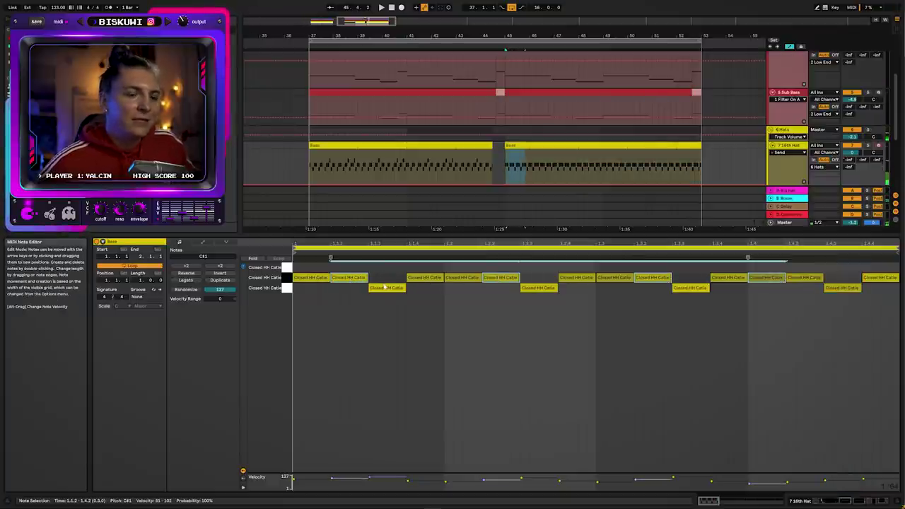
{"action": "key", "text": "Up"}
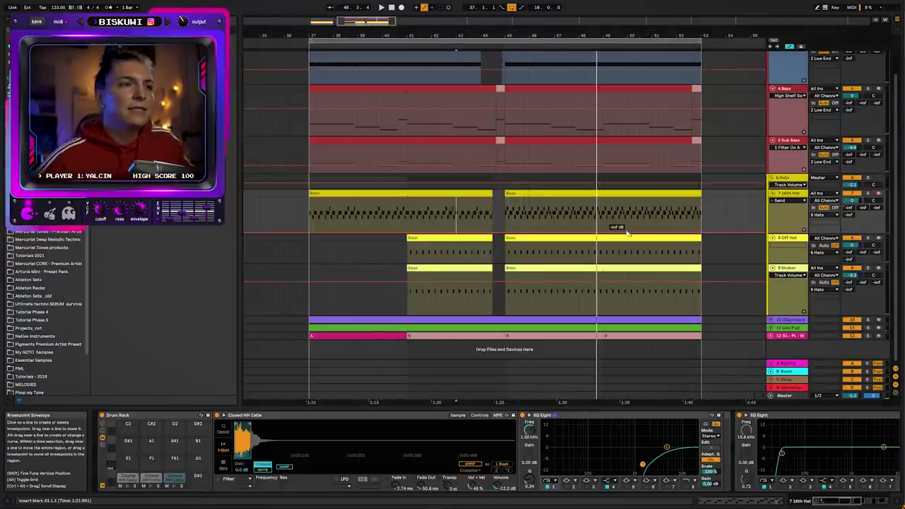
- Recolour the Lower Energy 16th Hat clip pale yellow
{"action": "right_click", "coordinate": [439, 196]}
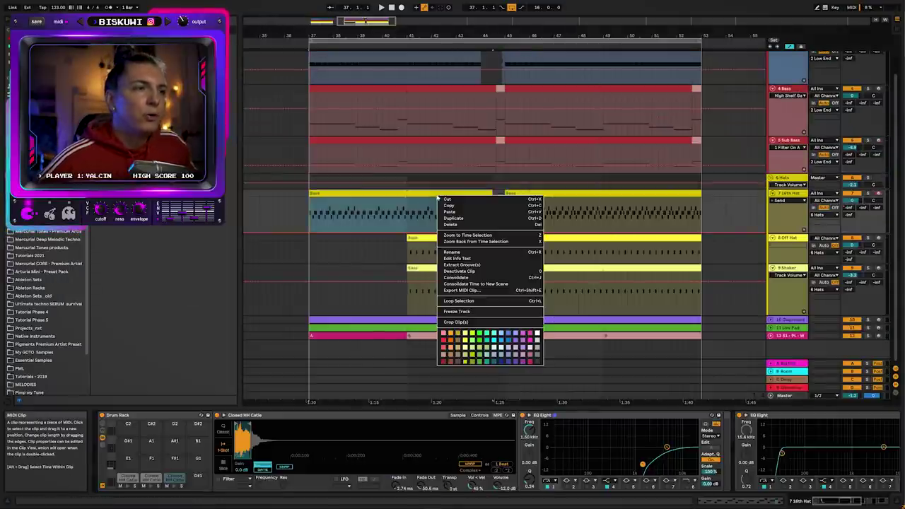
{"action": "left_click", "coordinate": [466, 335]}
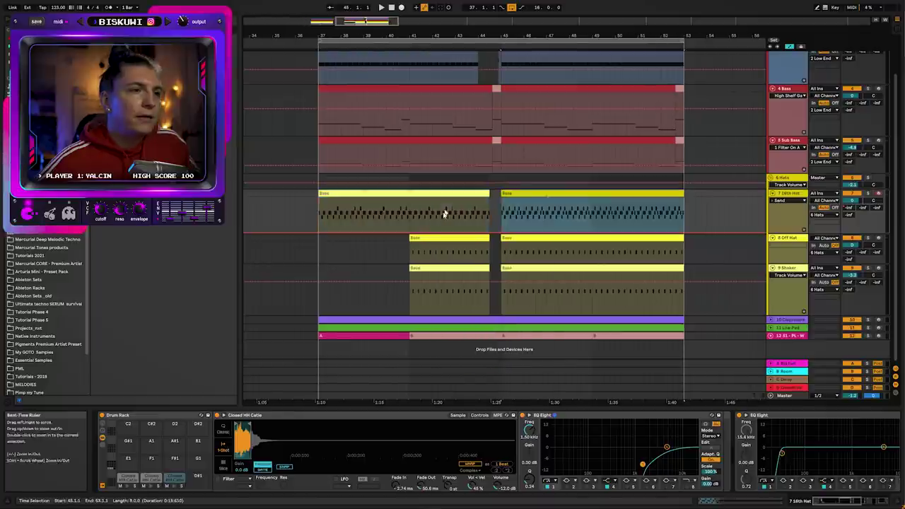
- Solo the Off Hat track, open its Lower Energy clip to check the pattern during playback, and unsolo the track
{"action": "left_click", "coordinate": [414, 250]}
{"action": "left_click", "coordinate": [868, 239]}
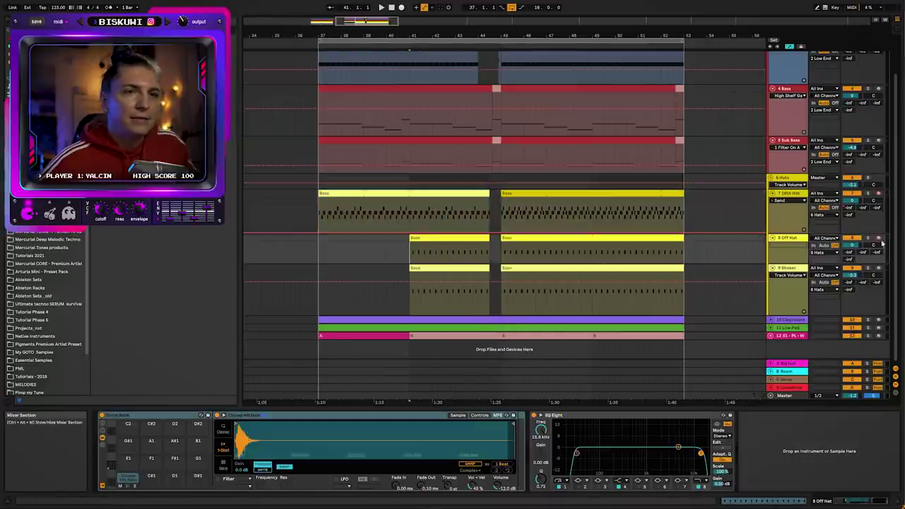
{"action": "left_click", "coordinate": [437, 239]}
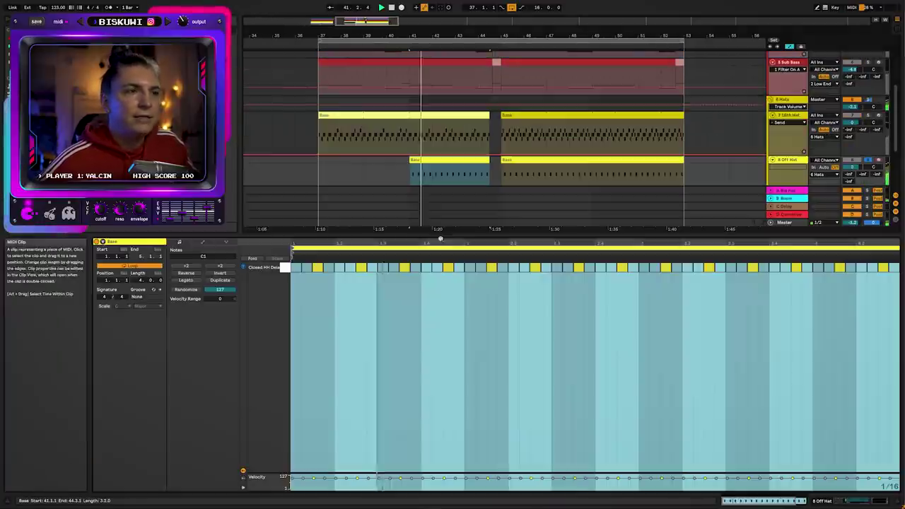
{"action": "double_click", "coordinate": [440, 238]}
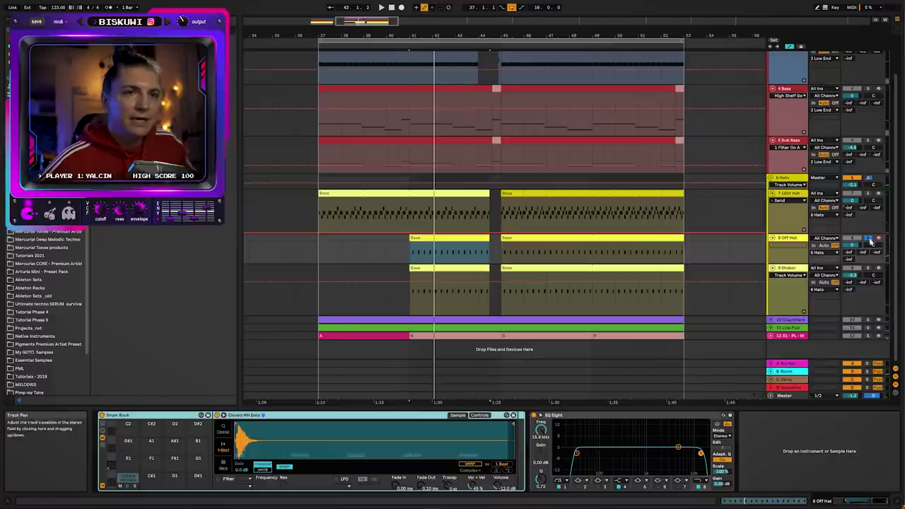
{"action": "left_click", "coordinate": [868, 239]}
- Loop bars 41 to 43 and play the soloed Hats group to compare the Off Hat and 16th Hat patterns
{"action": "left_click", "coordinate": [420, 208]}
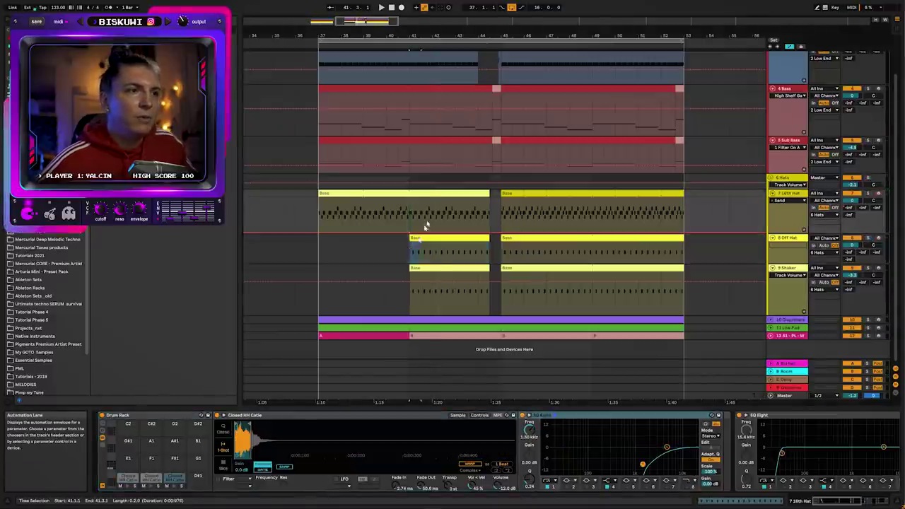
{"action": "left_click_drag", "start_coordinate": [425, 225], "coordinate": [457, 202]}
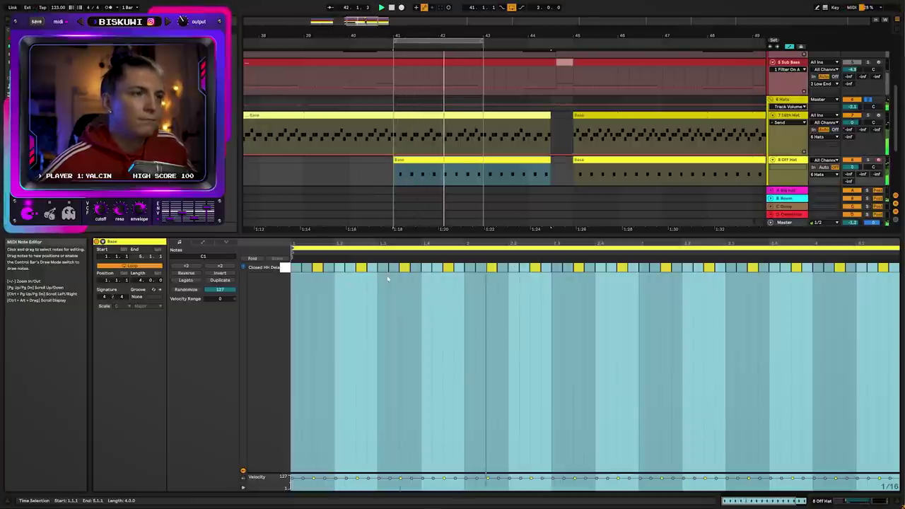
{"action": "double_click", "coordinate": [420, 32]}
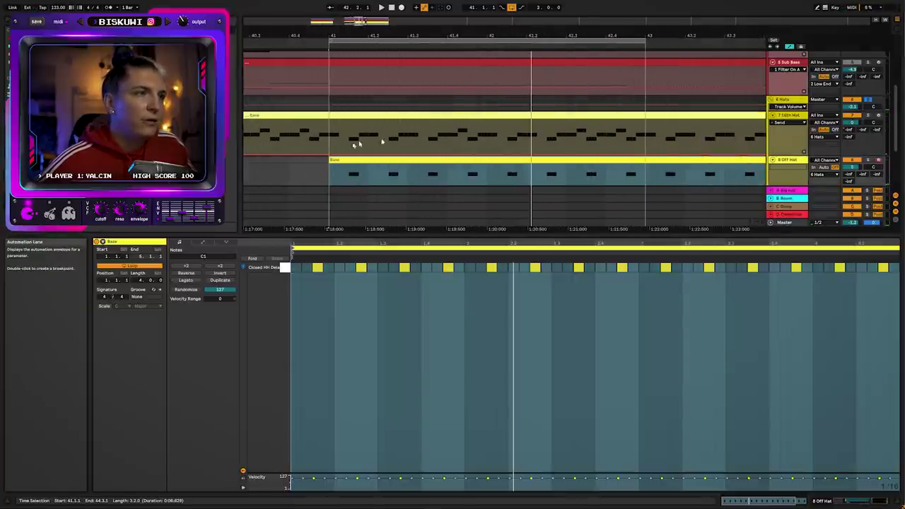
{"action": "left_click", "coordinate": [333, 145]}
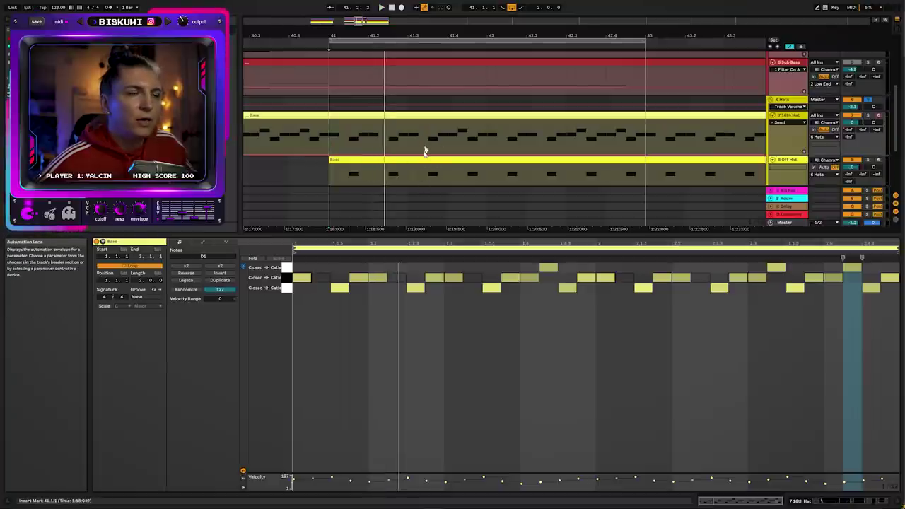
{"action": "left_click", "coordinate": [434, 160]}
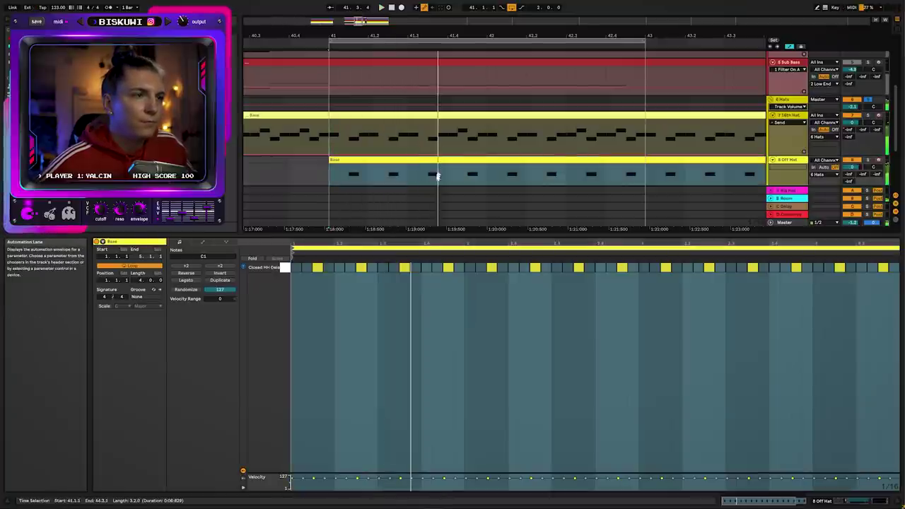
{"action": "key", "text": "space"}
- Duplicate the Off Hat's closed hat pad onto C#1 at -20.6 dB and add an extra hit on it just before 1.3.3
{"action": "left_click", "coordinate": [403, 269]}
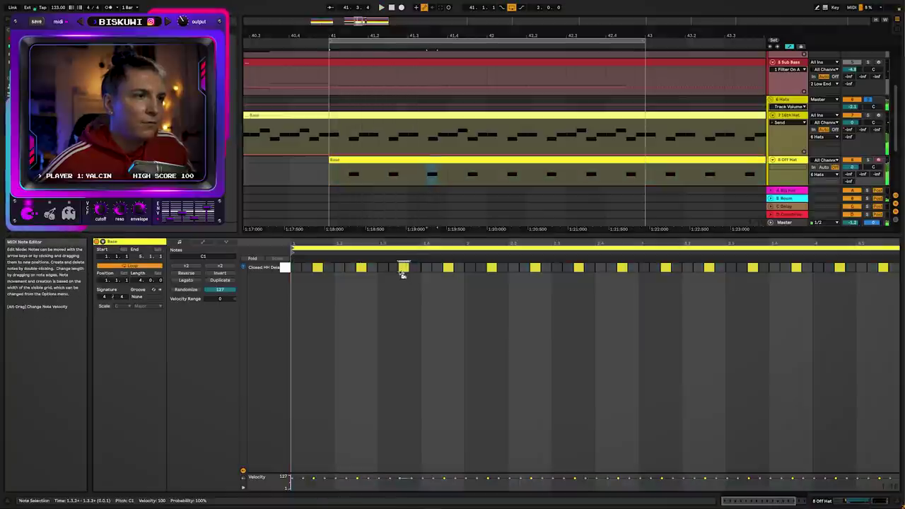
{"action": "key", "text": "shift+Tab"}
{"action": "left_click_drag", "start_coordinate": [133, 479], "coordinate": [147, 481]}
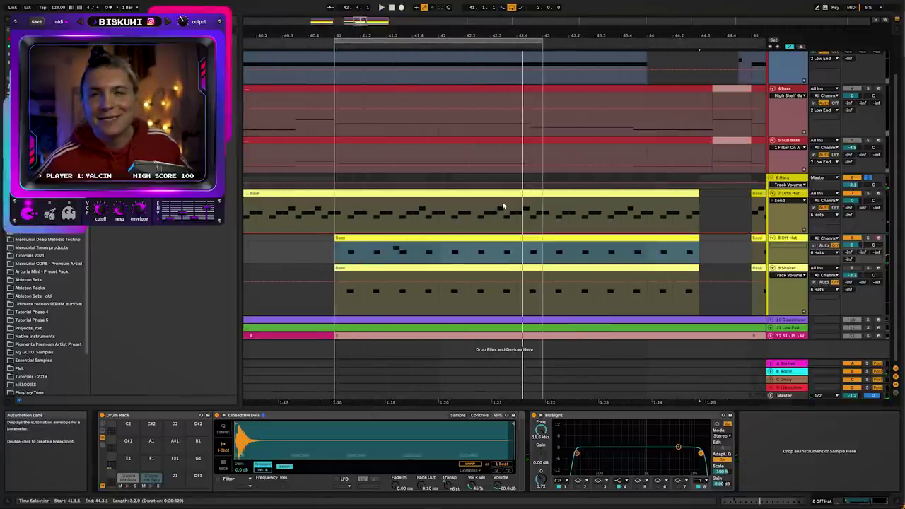
- Copy the varied Off Hat bar from bar 41 to bar 43 in the Lower Energy section, colouring the varied bars pale
{"action": "left_click_drag", "start_coordinate": [532, 252], "coordinate": [344, 249]}
{"action": "left_click_drag", "start_coordinate": [438, 262], "coordinate": [646, 244]}
{"action": "left_click", "coordinate": [345, 246]}
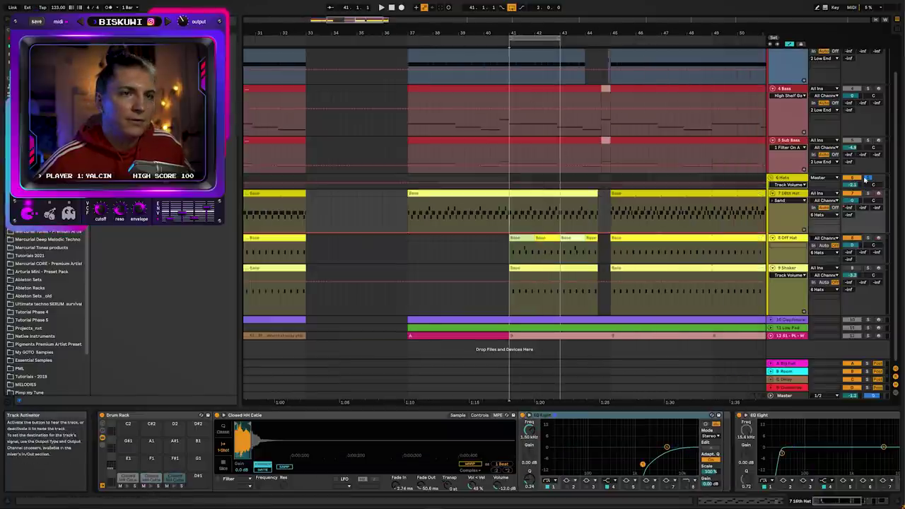
- Unsolo the Hats group and play the section from bar 41, extending the loop past bar 45 into High Energy
{"action": "left_click", "coordinate": [868, 178]}
{"action": "key", "text": "space"}
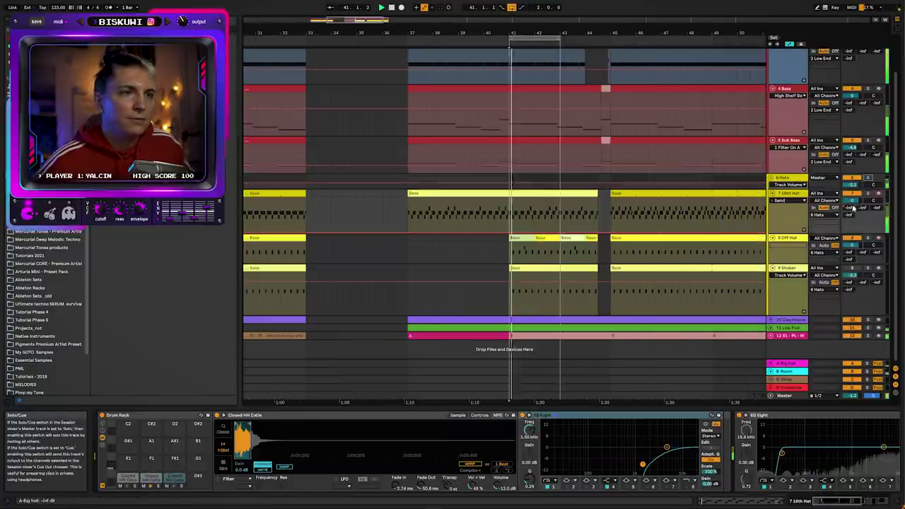
{"action": "left_click_drag", "start_coordinate": [556, 31], "coordinate": [608, 41]}
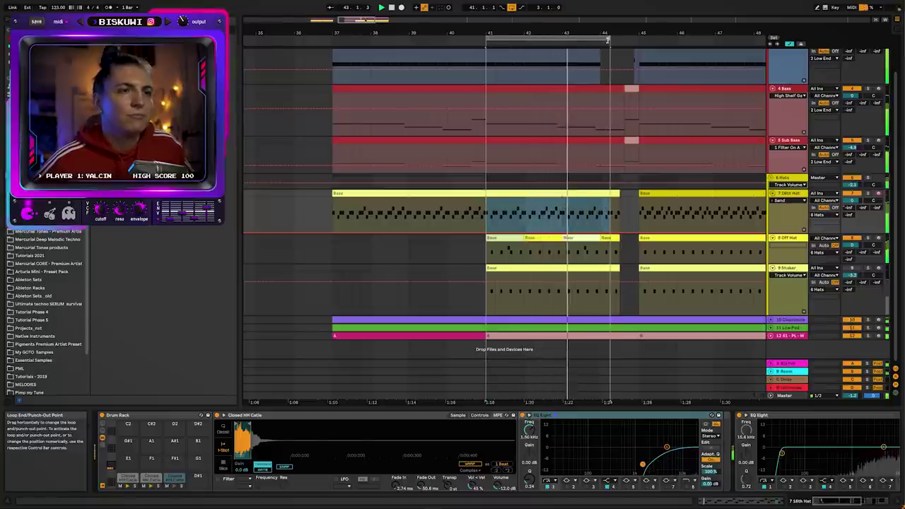
{"action": "left_click_drag", "start_coordinate": [608, 40], "coordinate": [494, 31]}
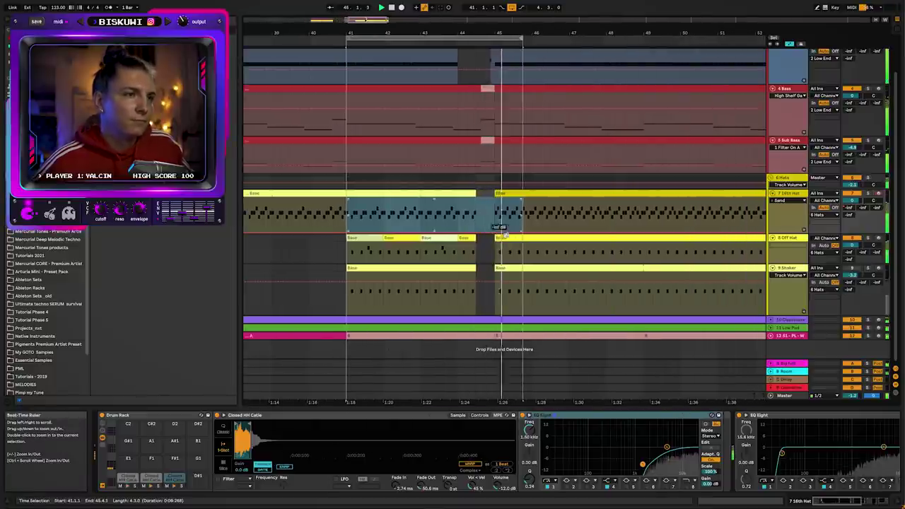
{"action": "key", "text": "space"}
- Fill the High Energy Off Hat section from bar 45 to 53 with copies of the varied bar, and loop bars 41 to 53
{"action": "left_click_drag", "start_coordinate": [439, 239], "coordinate": [512, 249]}
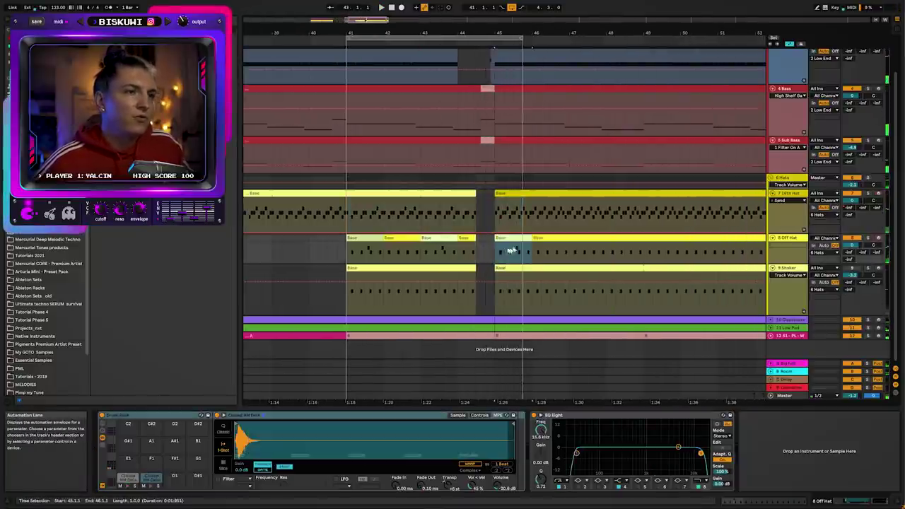
{"action": "key", "text": "ctrl+d"}
{"action": "left_click", "coordinate": [501, 254]}
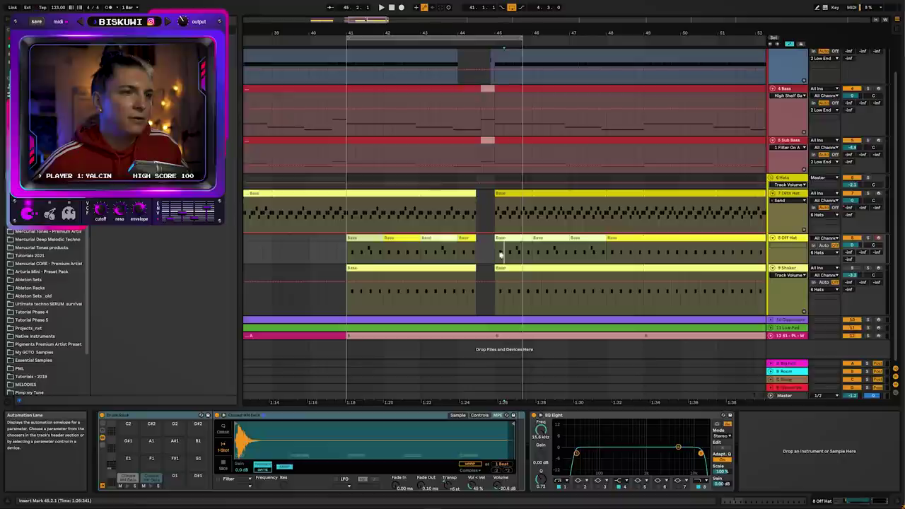
{"action": "key", "text": "space"}
{"action": "left_click_drag", "start_coordinate": [522, 40], "coordinate": [528, 20]}
{"action": "key", "text": "space"}
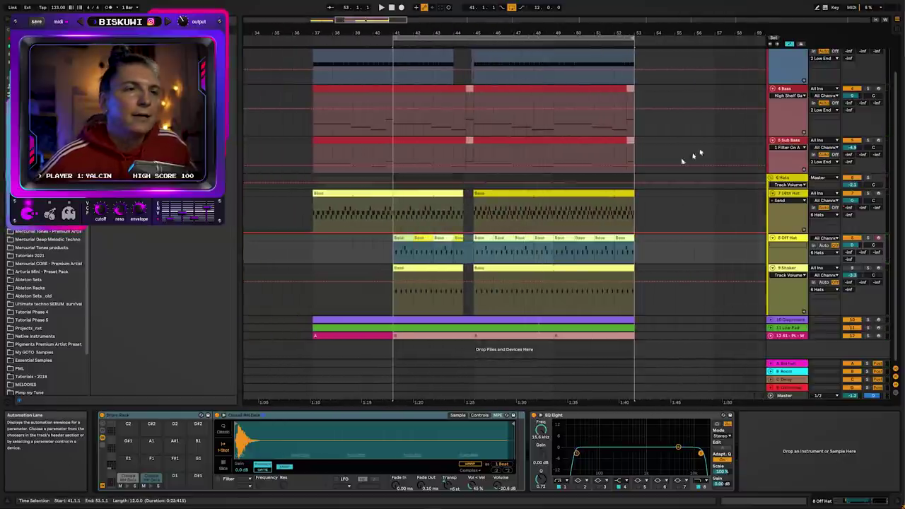
- Deactivate the Shaker's Lower Energy clip and extend the loop to cover bars 37 to 53
{"action": "key", "text": "space"}
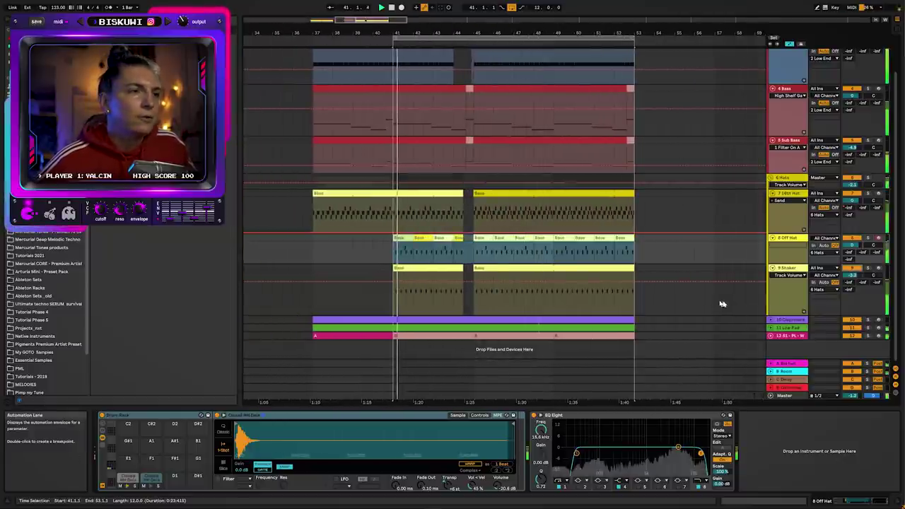
{"action": "left_click", "coordinate": [440, 267]}
{"action": "key", "text": "0"}
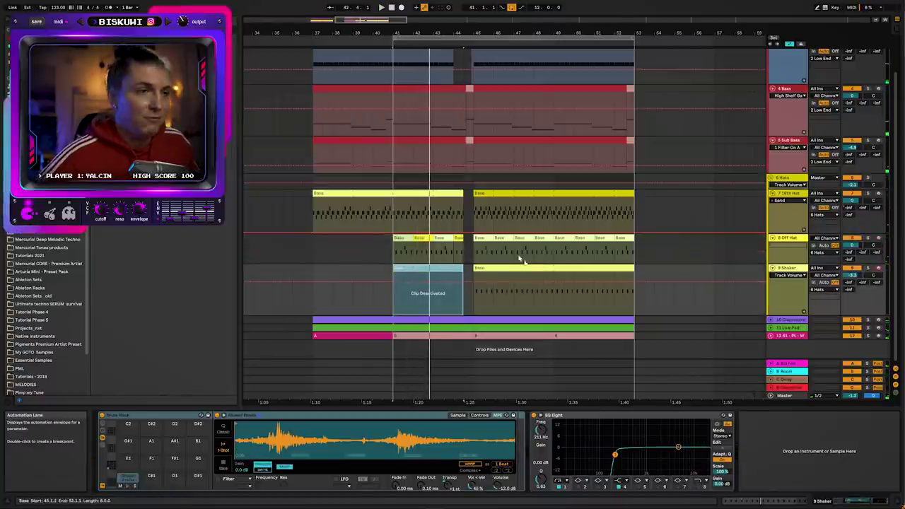
{"action": "left_click_drag", "start_coordinate": [394, 38], "coordinate": [314, 38]}
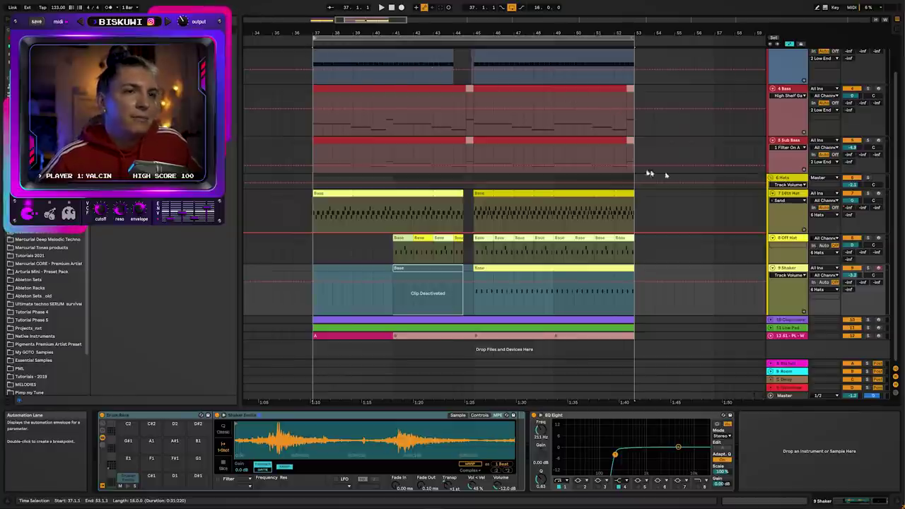
- Copy the clap pad to C#1 and add a hit on it at 4.1.4 in the High Energy Clap/snare clip
{"action": "left_click", "coordinate": [771, 178]}
{"action": "left_click", "coordinate": [771, 225]}
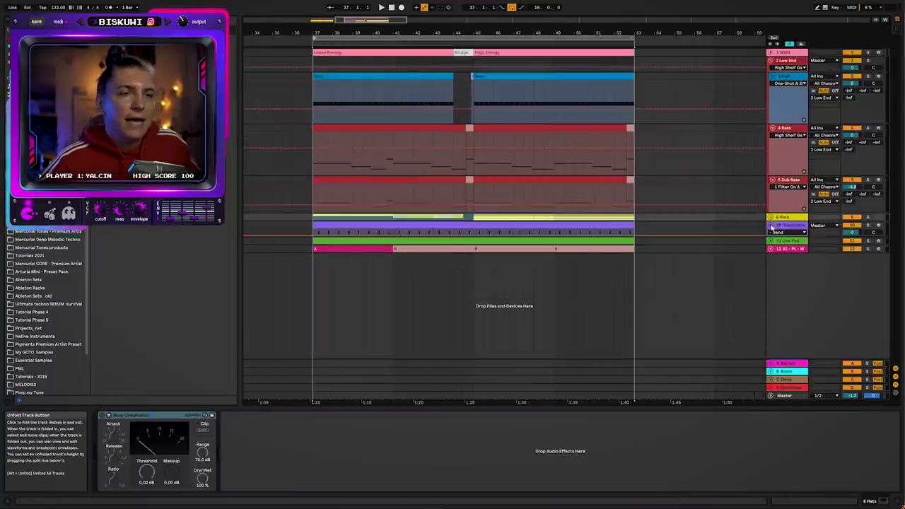
{"action": "left_click", "coordinate": [780, 234]}
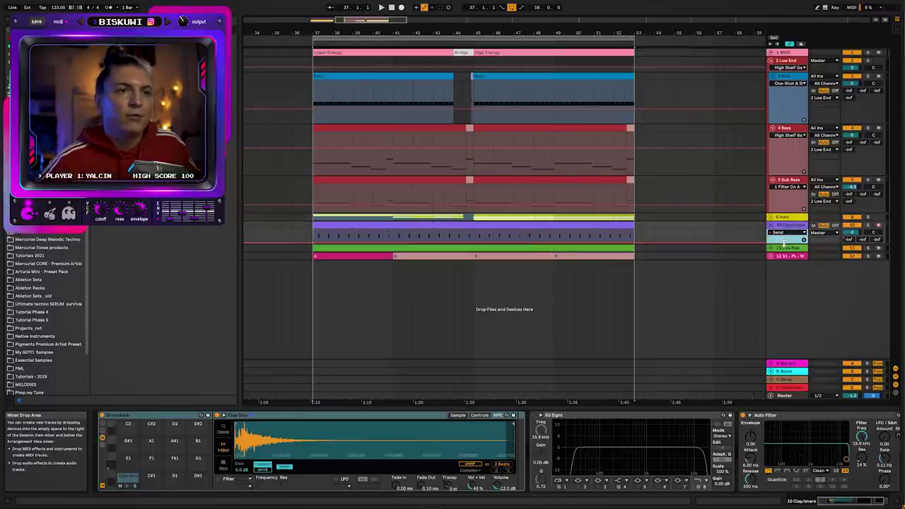
{"action": "double_click", "coordinate": [495, 233]}
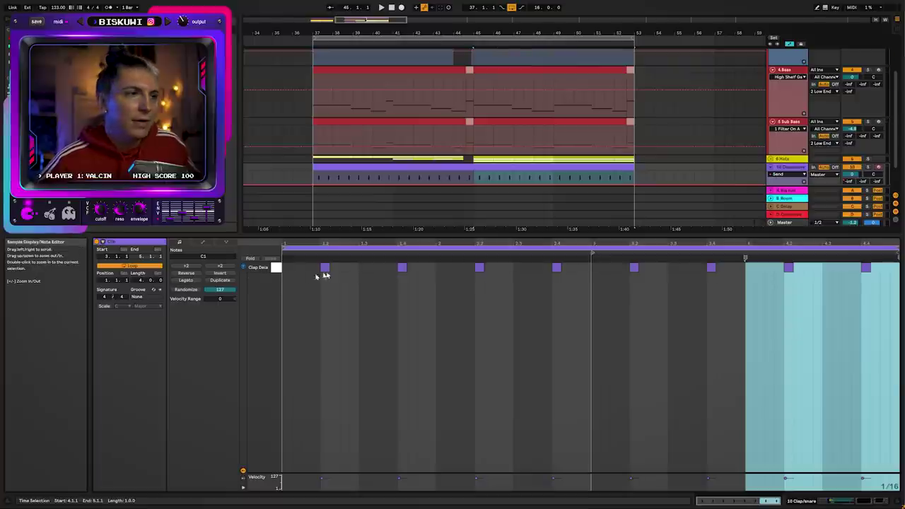
{"action": "left_click", "coordinate": [788, 278]}
{"action": "left_click_drag", "start_coordinate": [785, 275], "coordinate": [786, 277]}
{"action": "key", "text": "space"}
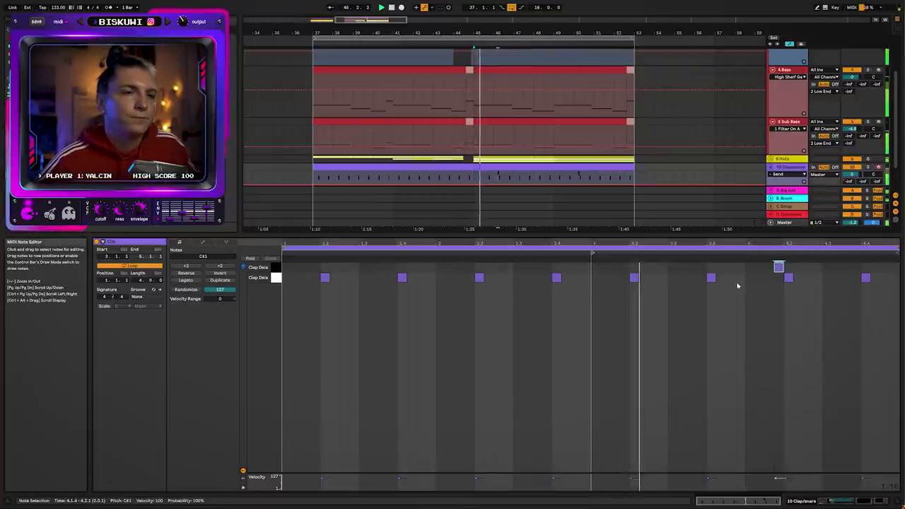
{"action": "key", "text": "shift+Tab"}
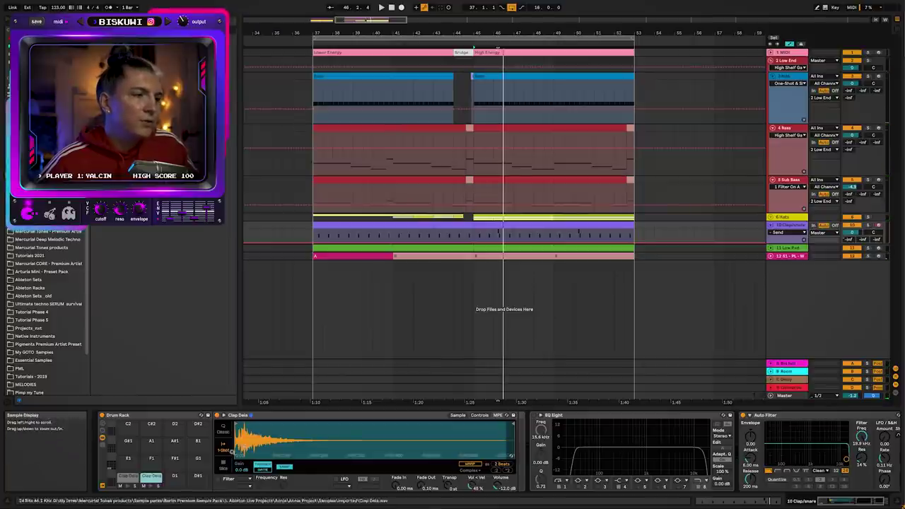
- Reverse the C#1 clap sample, trim it to its loudest portion, and set its fade-out to 0.03 ms while auditioning
{"action": "right_click", "coordinate": [264, 449]}
{"action": "left_click", "coordinate": [292, 491]}
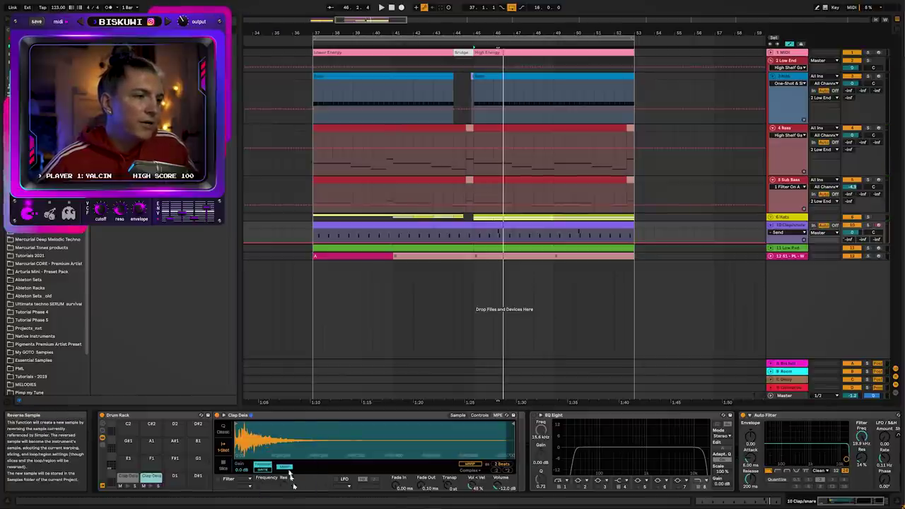
{"action": "left_click_drag", "start_coordinate": [238, 425], "coordinate": [481, 425]}
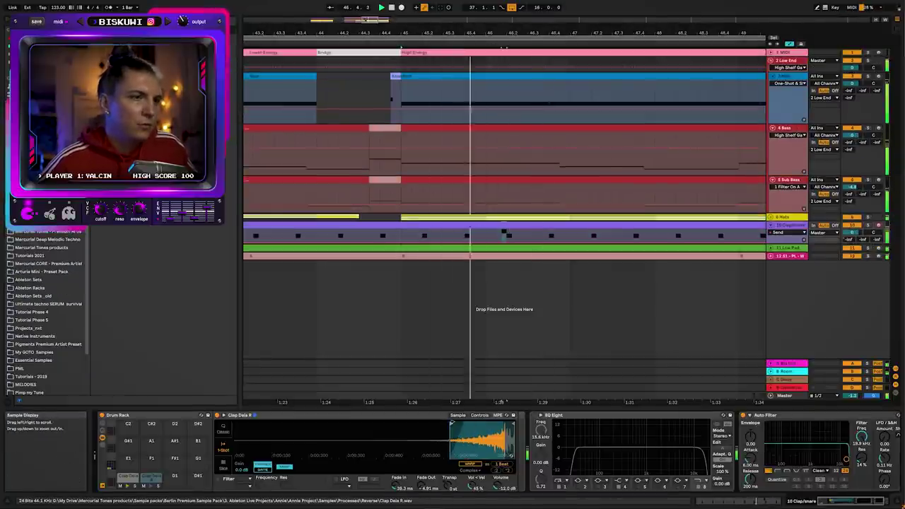
{"action": "key", "text": "space"}
{"action": "left_click_drag", "start_coordinate": [418, 486], "coordinate": [418, 498]}
{"action": "key", "text": "space"}
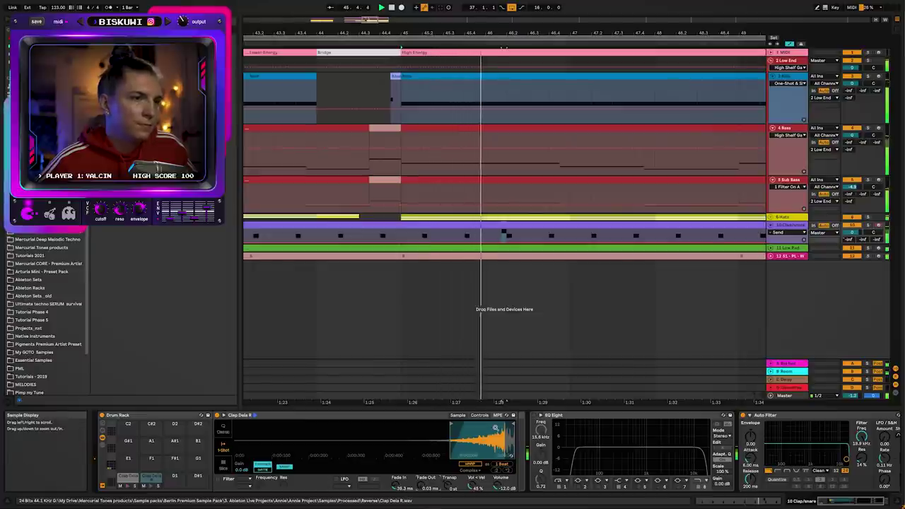
{"action": "key", "text": "space"}
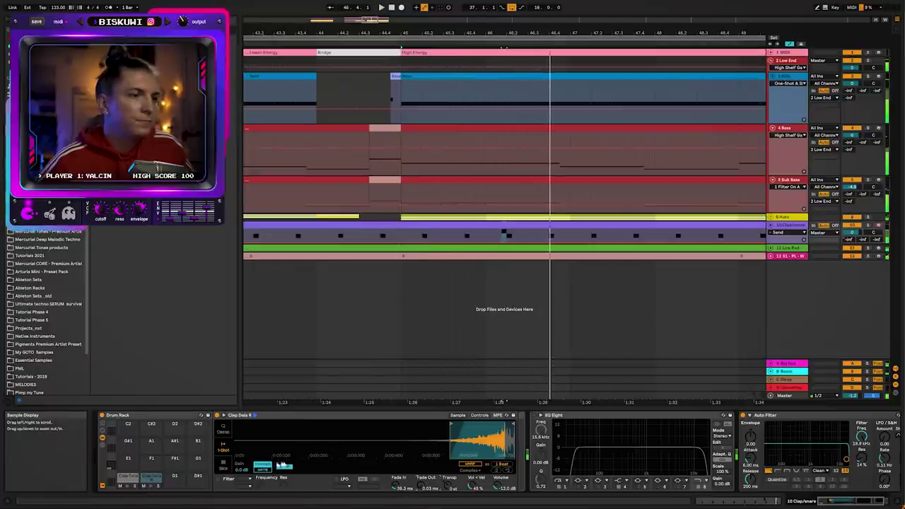
- Reverse the C#1 clap sample back to its original direction and add a Reverb after it
{"action": "right_click", "coordinate": [285, 448]}
{"action": "left_click", "coordinate": [315, 496]}
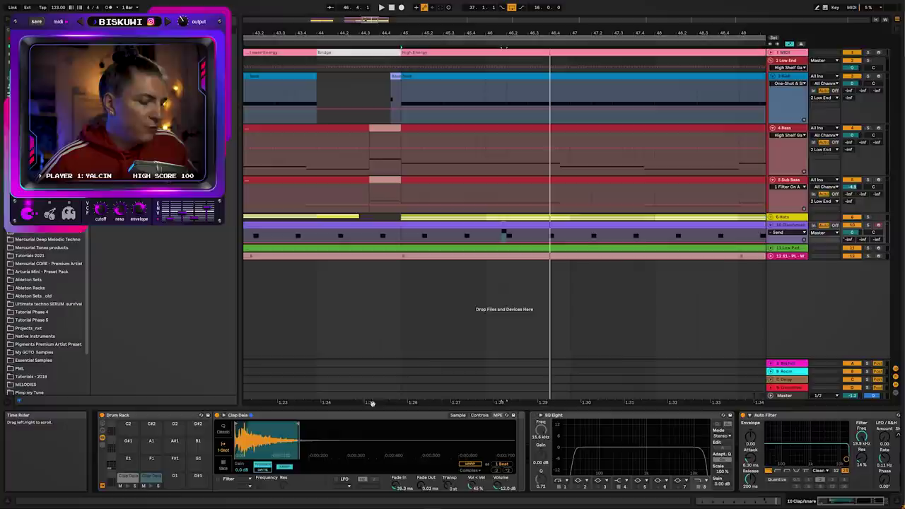
{"action": "left_click_drag", "start_coordinate": [134, 64], "coordinate": [516, 451]}
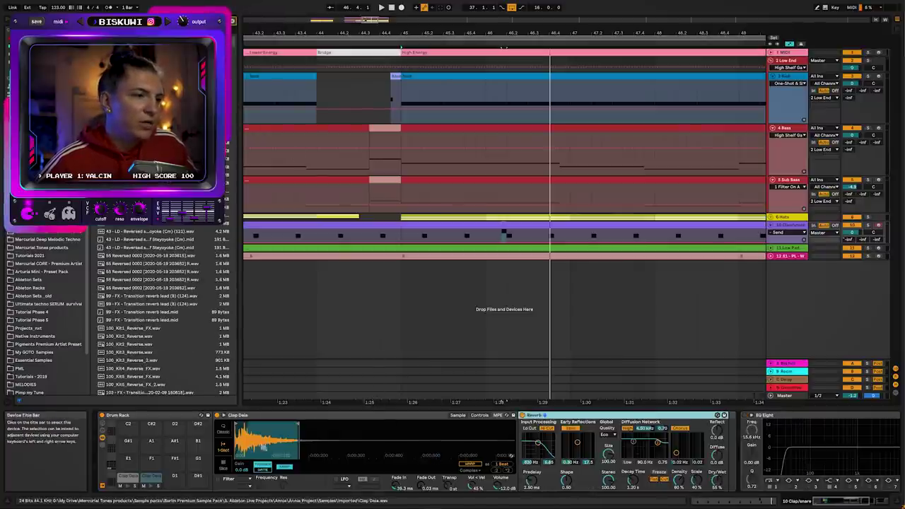
- Set the C#1 clap Reverb's quality to High and trim the start of the sample slightly
{"action": "left_click_drag", "start_coordinate": [717, 485], "coordinate": [718, 479]}
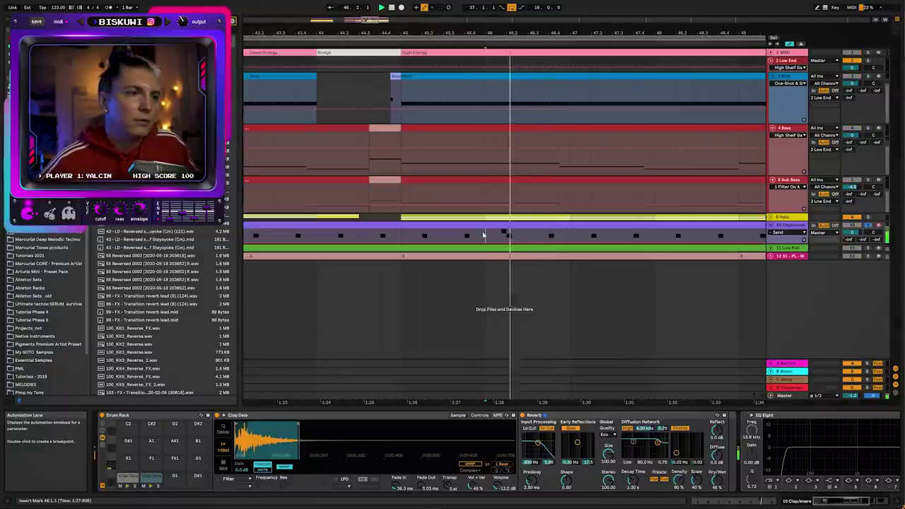
{"action": "left_click", "coordinate": [611, 435]}
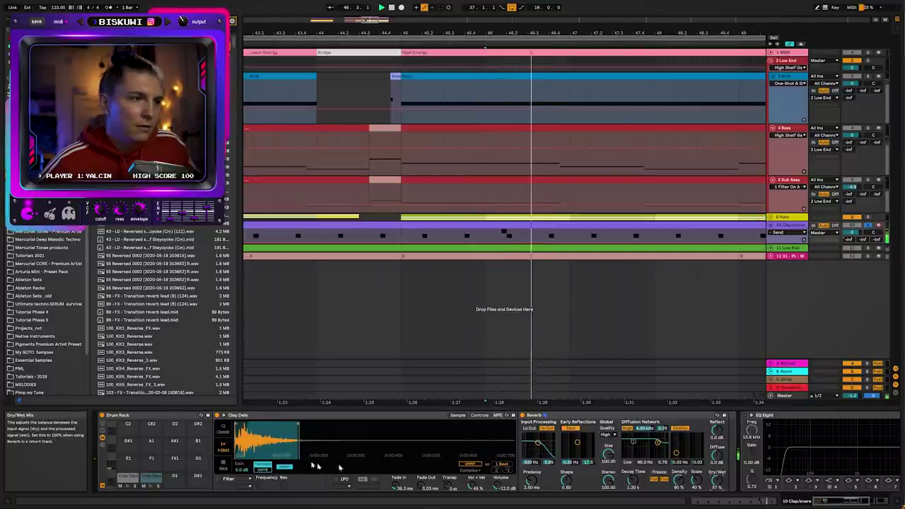
{"action": "left_click", "coordinate": [405, 235]}
{"action": "key", "text": "space"}
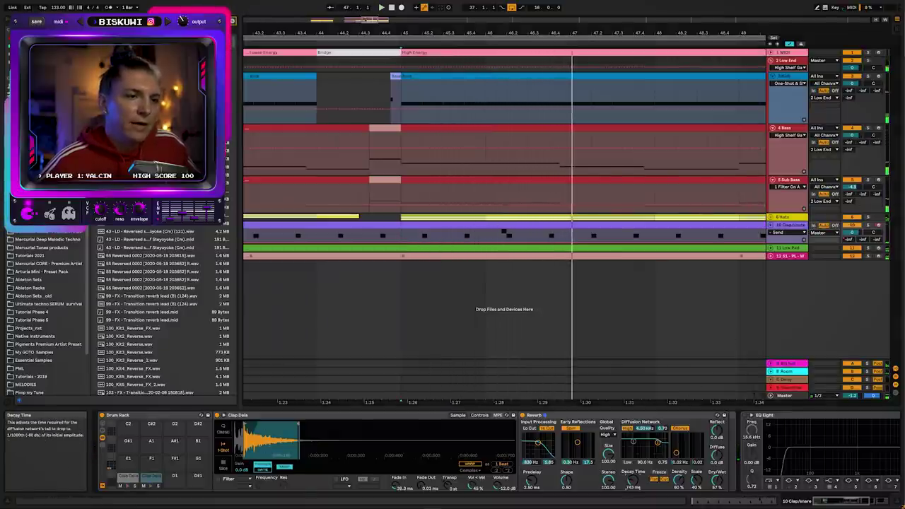
- Set the clap Reverb's decay time to 679 ms and dry/wet to 71%, checking the clap soloed and in the full mix
{"action": "left_click", "coordinate": [865, 228]}
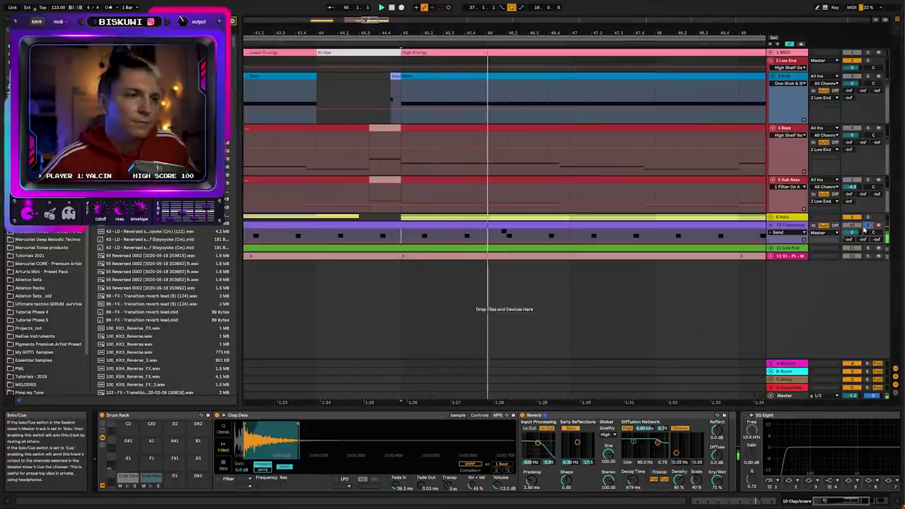
{"action": "key", "text": "space"}
{"action": "left_click", "coordinate": [867, 226]}
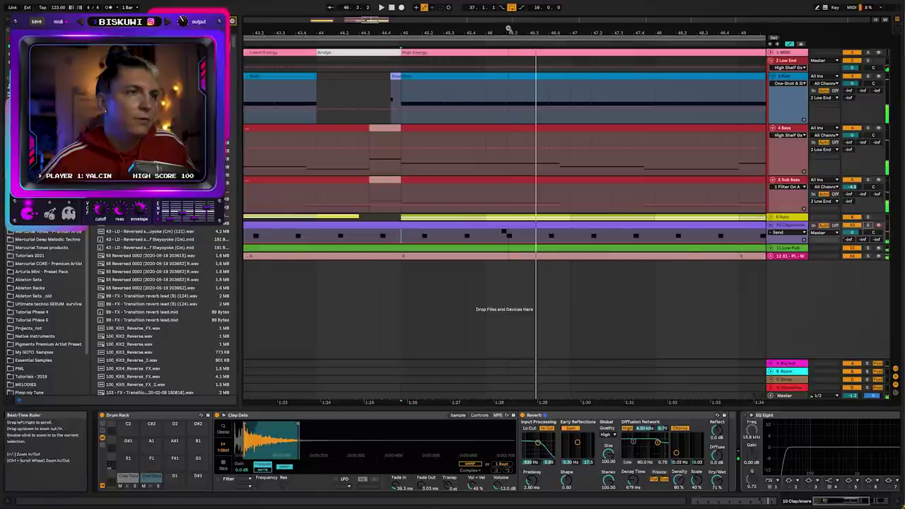
- Recolour the High Energy Clap/snare clip a lighter purple
{"action": "left_click_drag", "start_coordinate": [510, 30], "coordinate": [509, 9]}
{"action": "key", "text": "space"}
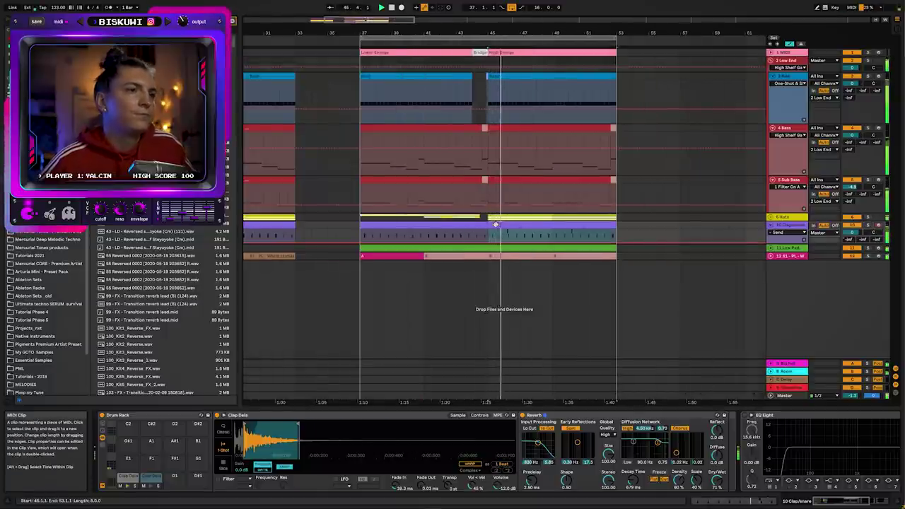
{"action": "right_click", "coordinate": [514, 227]}
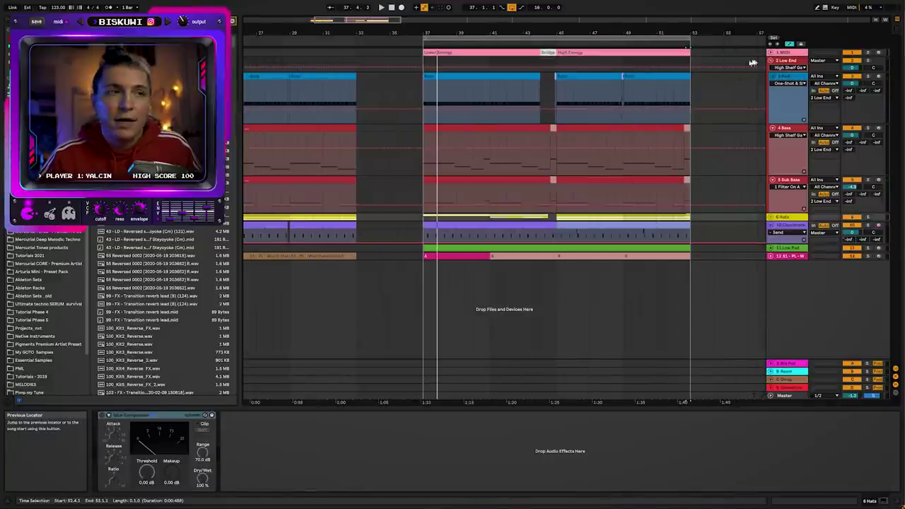
- Try lengthening the Lower Energy bass notes to eighth notes and audition the change across the arrangement
{"action": "double_click", "coordinate": [457, 130]}
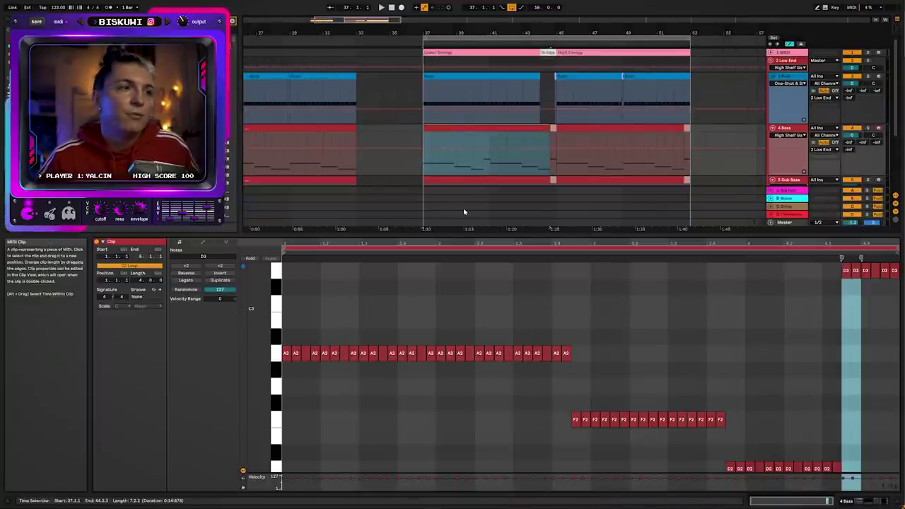
{"action": "left_click", "coordinate": [288, 352]}
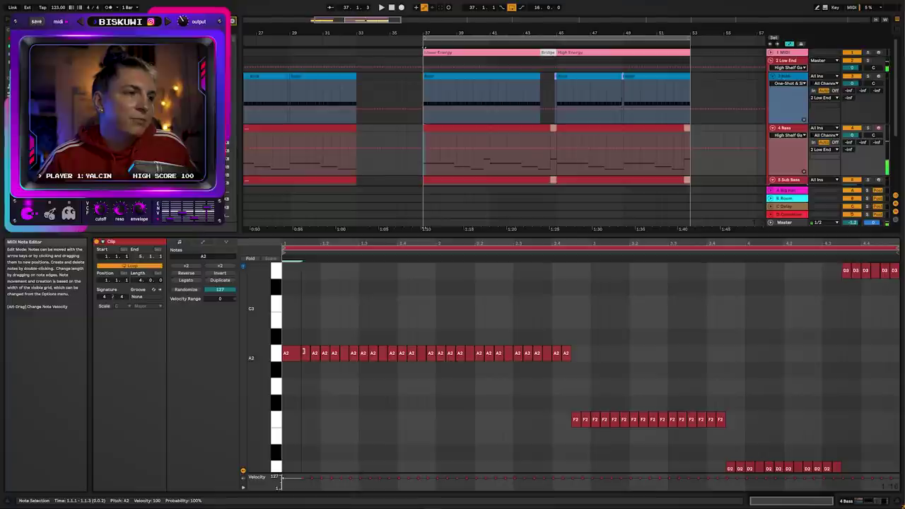
{"action": "key", "text": "space"}
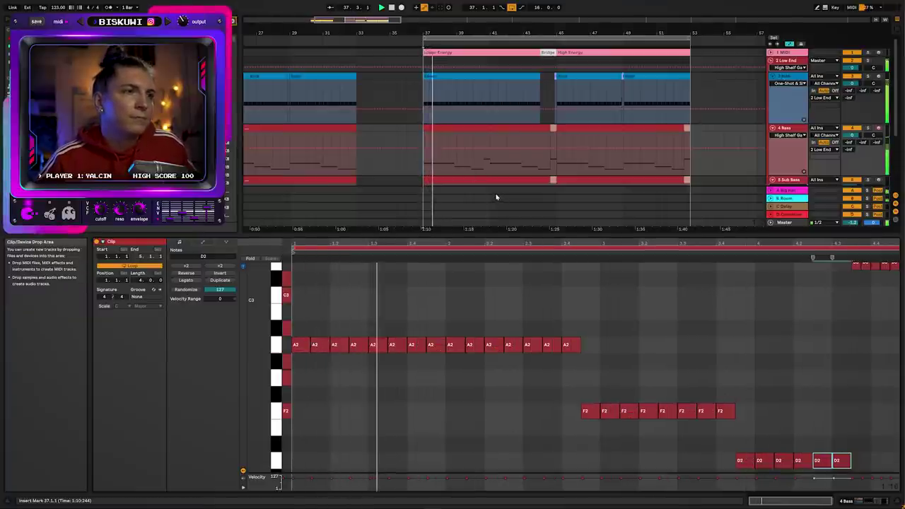
{"action": "key", "text": "shift+Tab"}
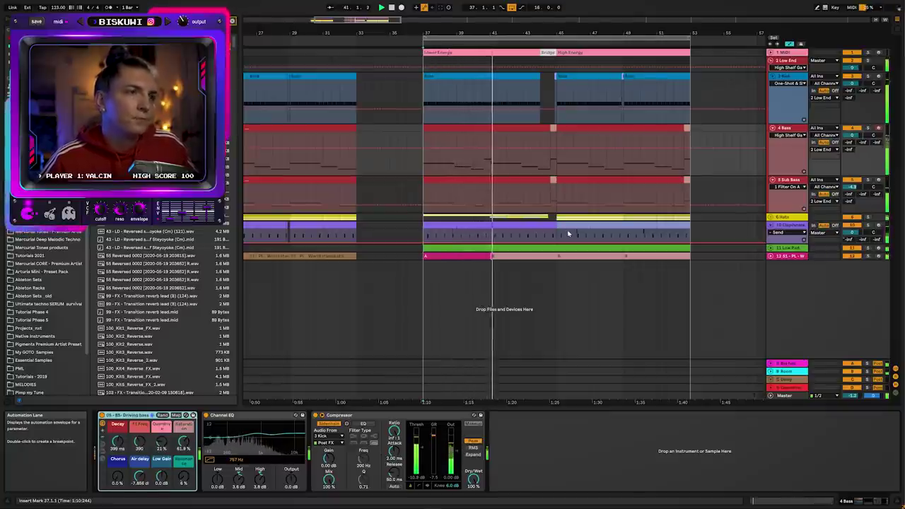
{"action": "key", "text": "space"}
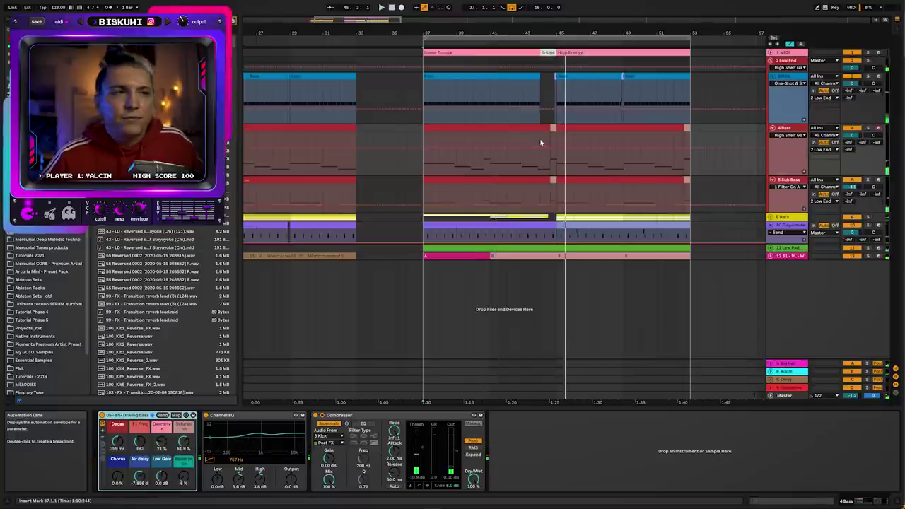
- Undo the lengthening of the notes in the Lower Energy bass clip
{"action": "double_click", "coordinate": [530, 127]}
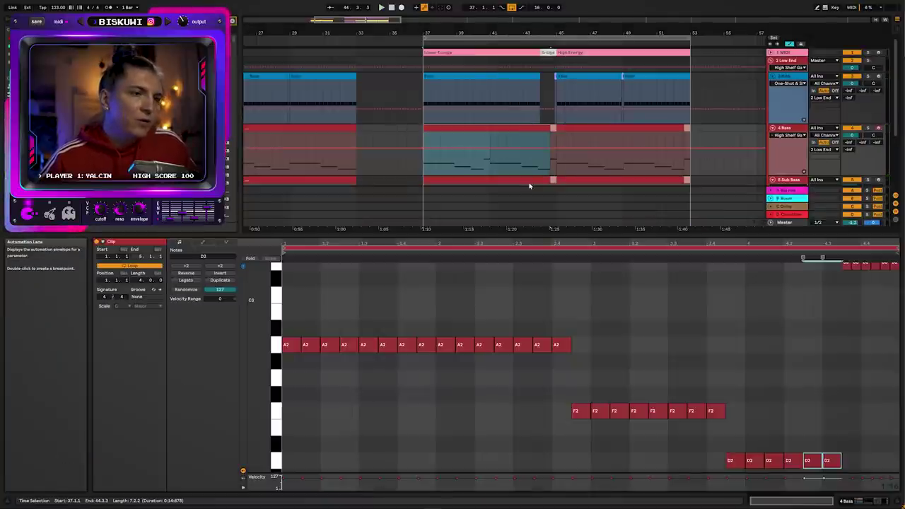
{"action": "key", "text": "ctrl+z"}
{"action": "key", "text": "ctrl+z"}
{"action": "key", "text": "ctrl+z"}
{"action": "key", "text": "ctrl+z"}
{"action": "key", "text": "ctrl+z"}
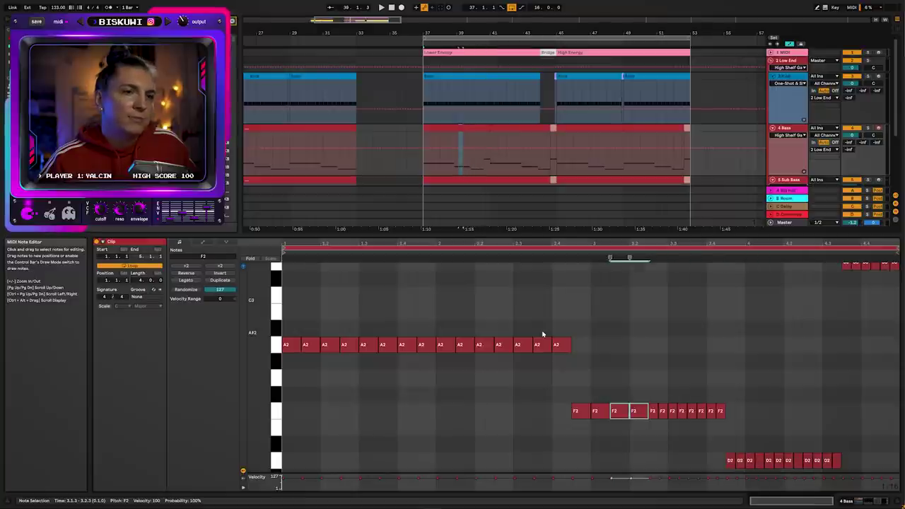
{"action": "key", "text": "ctrl+z"}
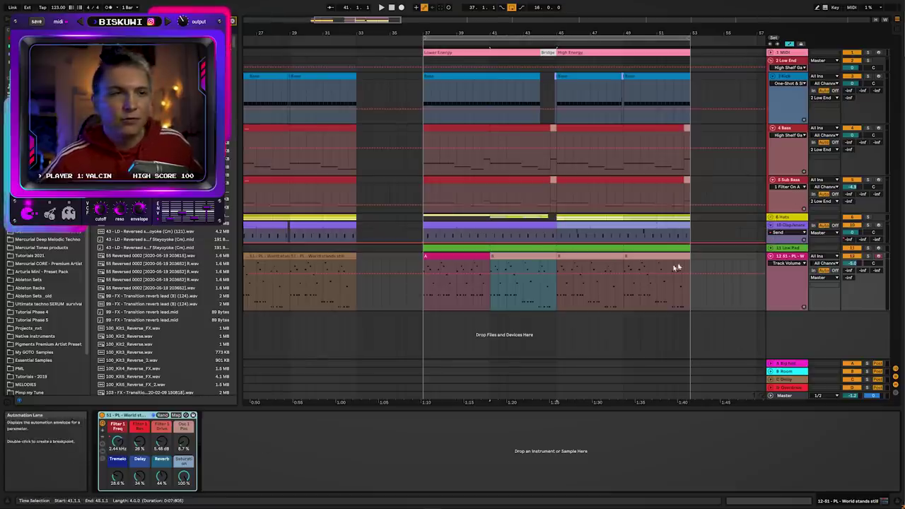
- Insert a new MIDI track below the pluck track and load Serum onto it
{"action": "left_click_drag", "start_coordinate": [557, 32], "coordinate": [557, 37]}
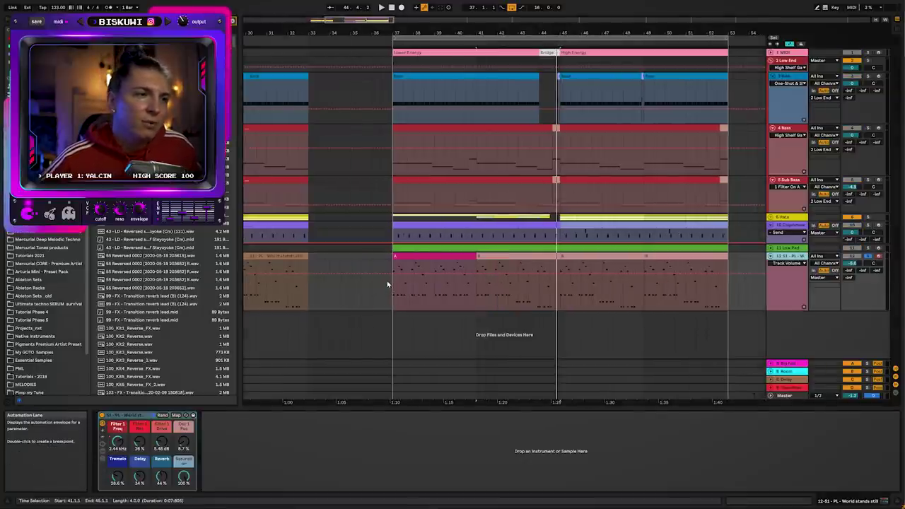
{"action": "left_click_drag", "start_coordinate": [399, 278], "coordinate": [558, 257]}
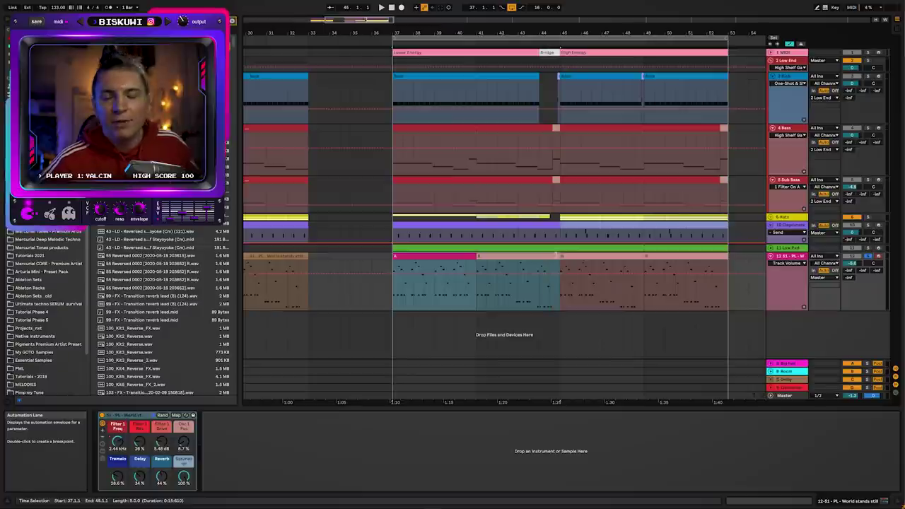
{"action": "left_click", "coordinate": [480, 234]}
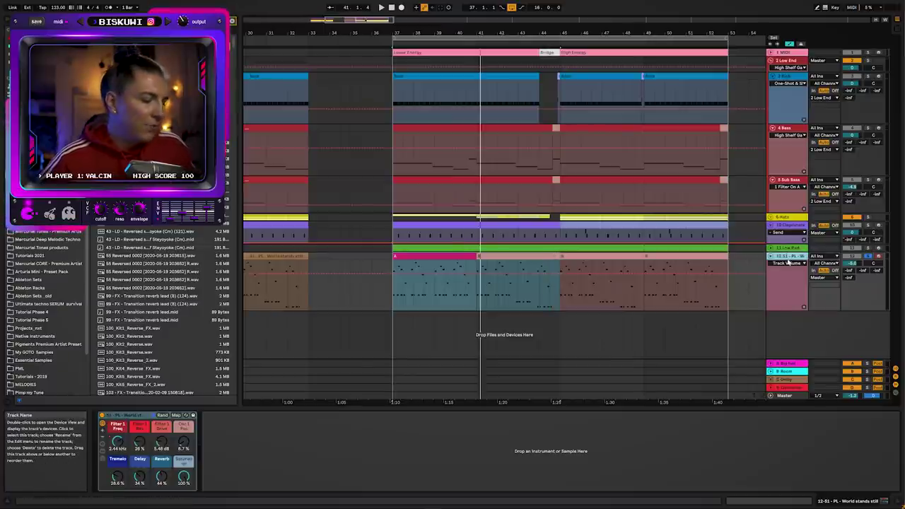
{"action": "key", "text": "ctrl+shift+t"}
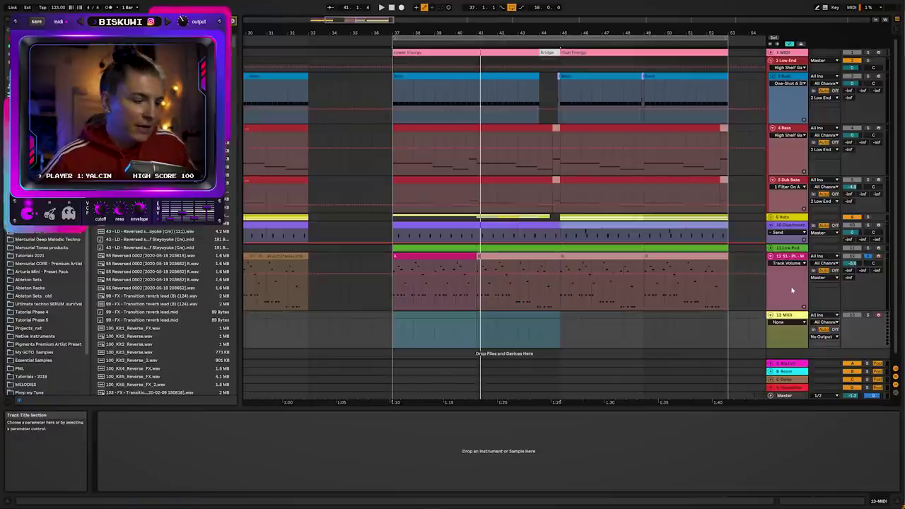
{"action": "key", "text": "ctrl+f"}
{"action": "type", "text": "serum"}
{"action": "key", "text": "Down"}
{"action": "key", "text": "Return"}
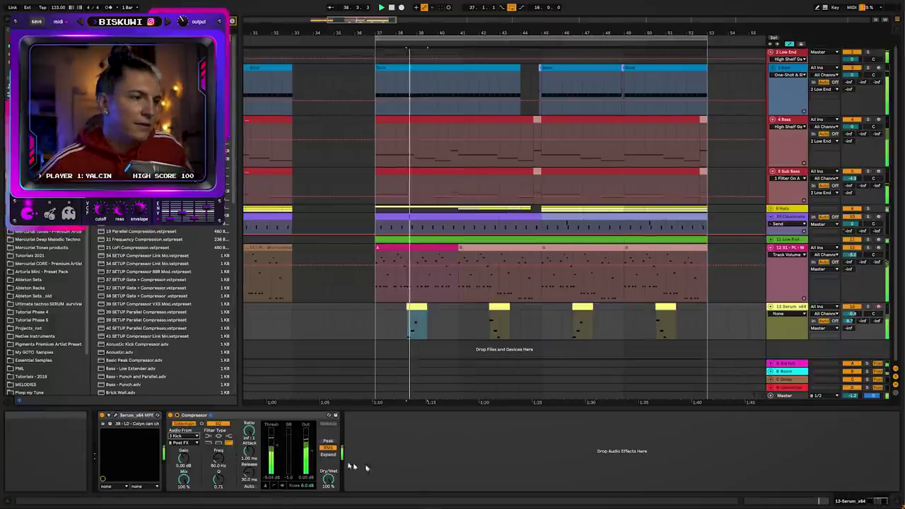
- Lower the Serum track's Compressor threshold to -12.3 dB and audition the lead in the full mix
{"action": "left_click_drag", "start_coordinate": [270, 441], "coordinate": [280, 450]}
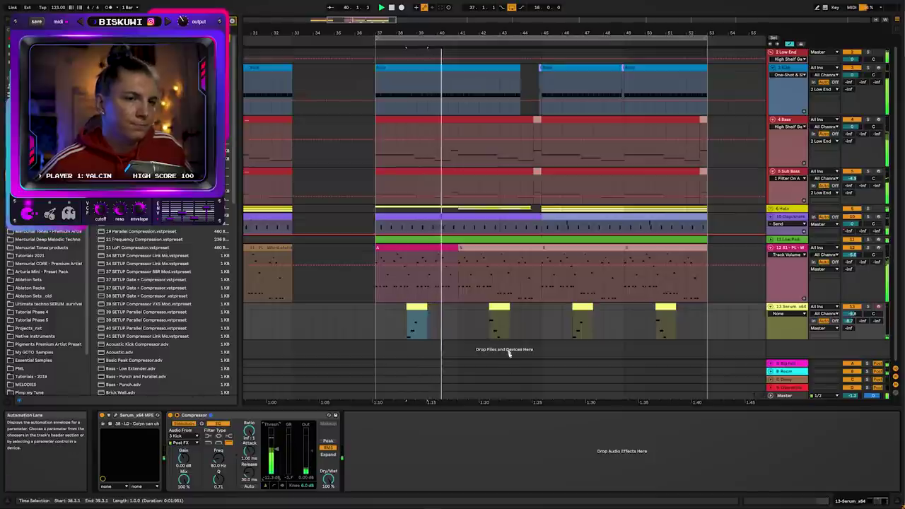
{"action": "left_click", "coordinate": [783, 365]}
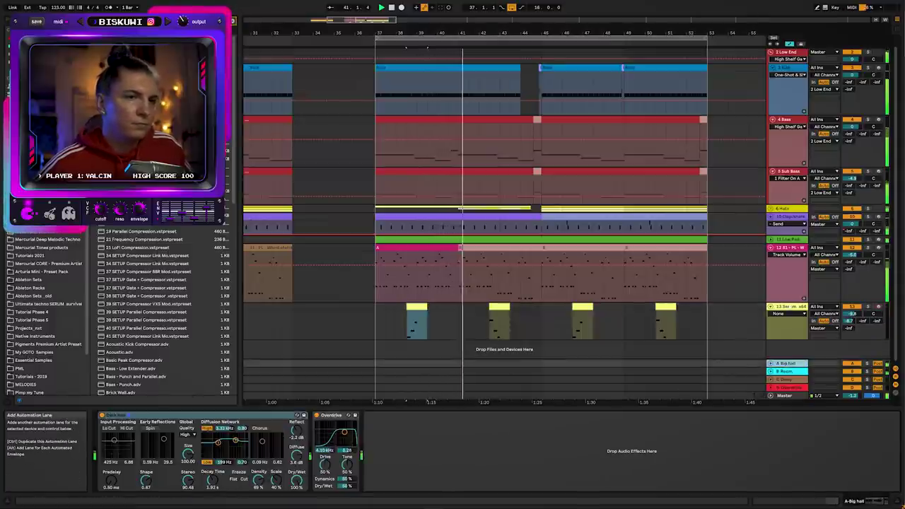
{"action": "left_click", "coordinate": [780, 308]}
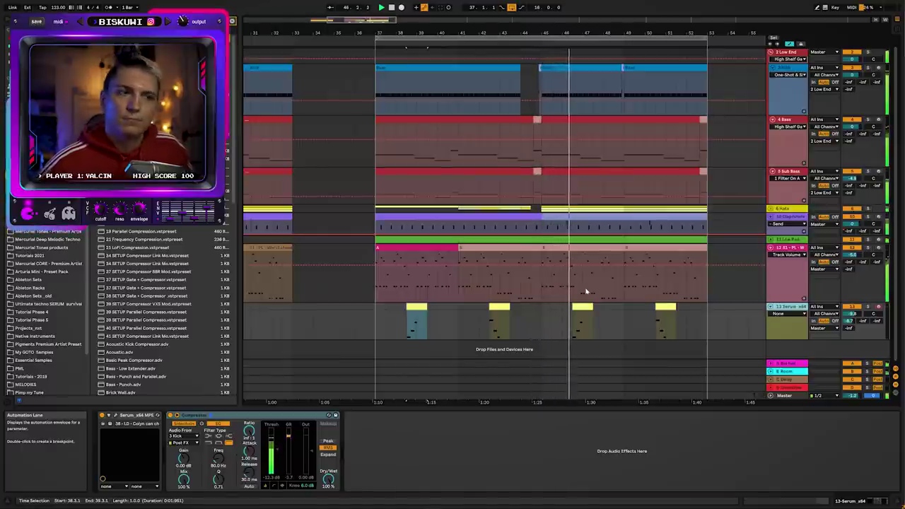
{"action": "key", "text": "space"}
- Duplicate the pluck track and delete the copy's clips between bars 37 and 49
{"action": "left_click", "coordinate": [456, 297]}
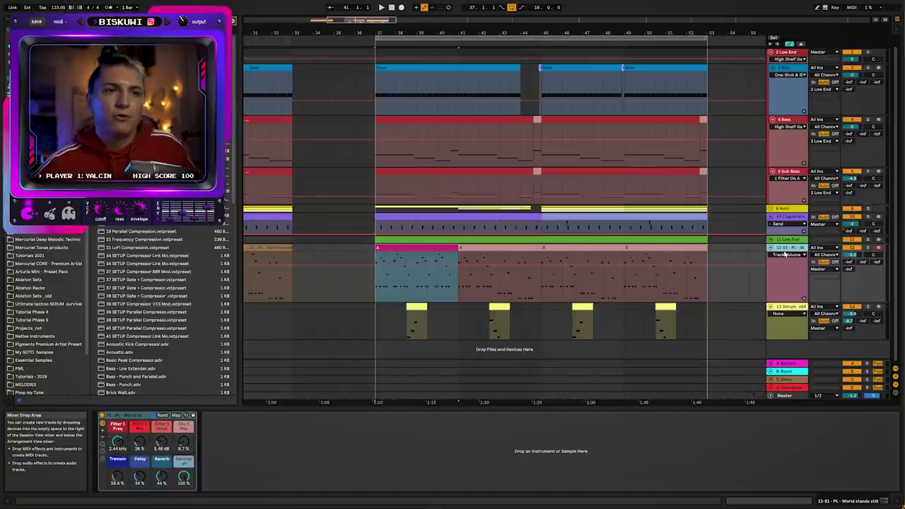
{"action": "key", "text": "ctrl+d"}
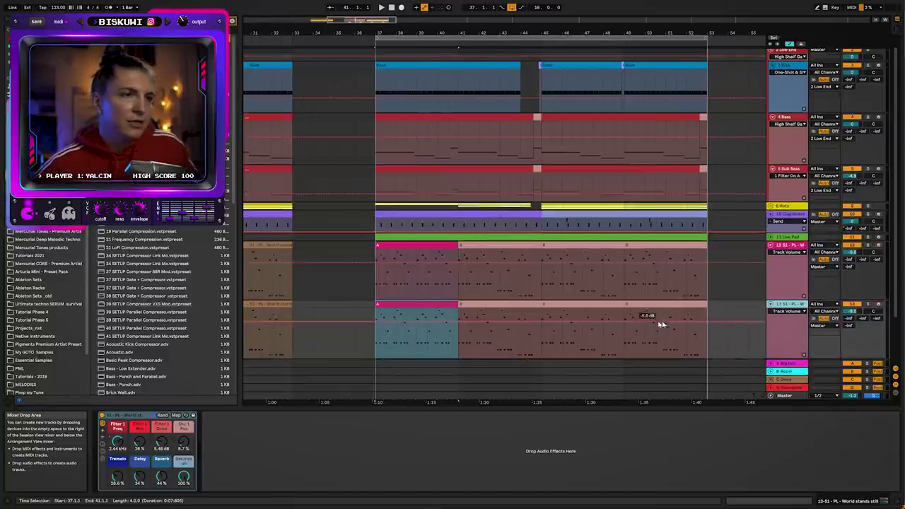
{"action": "scroll", "coordinate": [552, 311], "scroll_direction": "down", "scroll_amount": 2}
{"action": "left_click_drag", "start_coordinate": [444, 261], "coordinate": [520, 266]}
{"action": "left_click", "coordinate": [583, 253]}
{"action": "left_click", "coordinate": [589, 261]}
{"action": "key", "text": "Delete"}
- Loop bars 49 to 53 and group the two pluck tracks, auditioning the grouped layers
{"action": "left_click", "coordinate": [656, 262]}
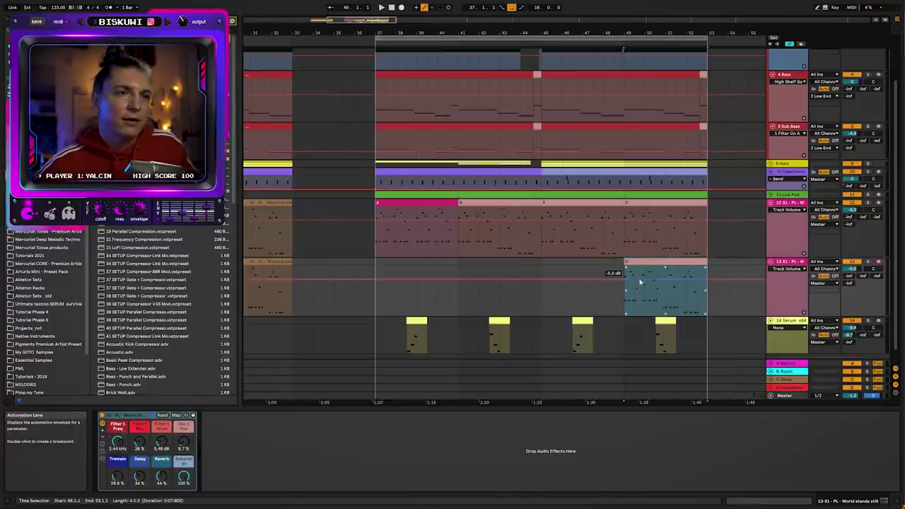
{"action": "left_click_drag", "start_coordinate": [626, 279], "coordinate": [712, 211]}
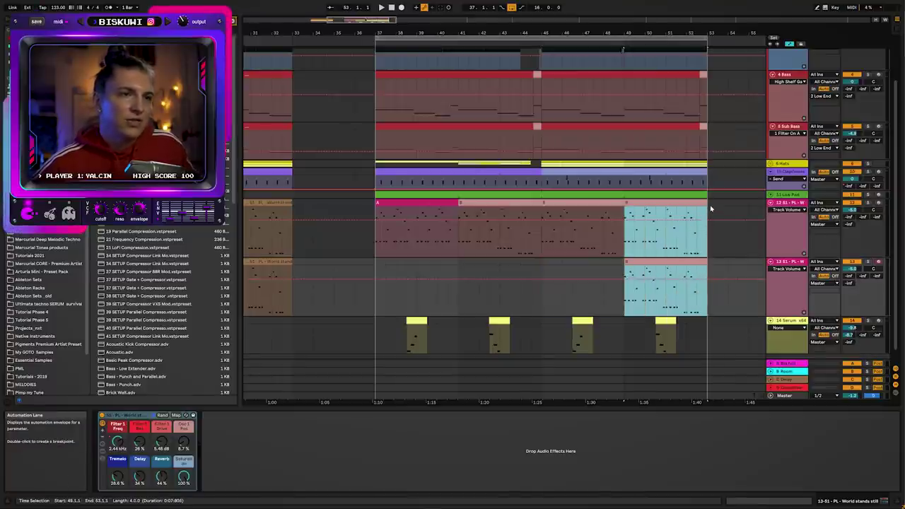
{"action": "key", "text": "ctrl+l"}
{"action": "left_click", "coordinate": [790, 203]}
{"action": "left_click", "coordinate": [790, 262], "text": "shift"}
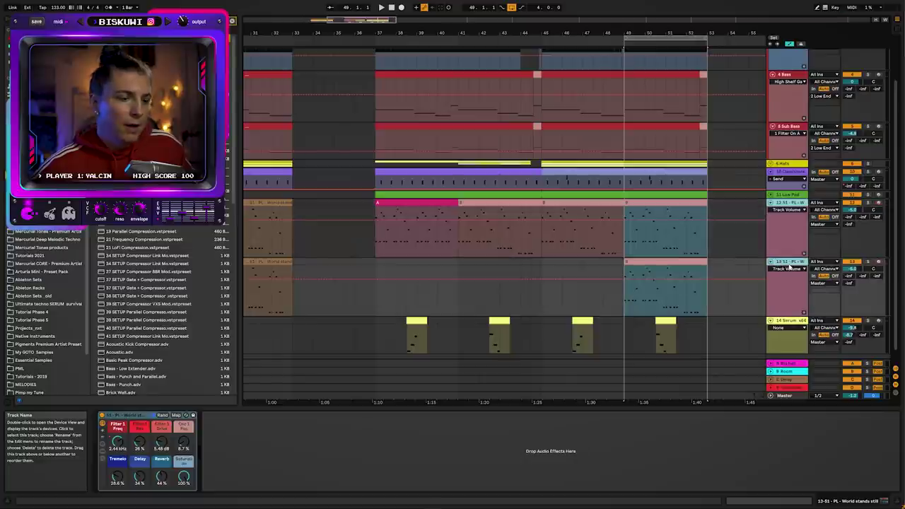
{"action": "key", "text": "ctrl+g"}
{"action": "left_click_drag", "start_coordinate": [672, 32], "coordinate": [492, 33]}
{"action": "scroll", "coordinate": [615, 174], "scroll_direction": "down", "scroll_amount": 2}
{"action": "key", "text": "space"}
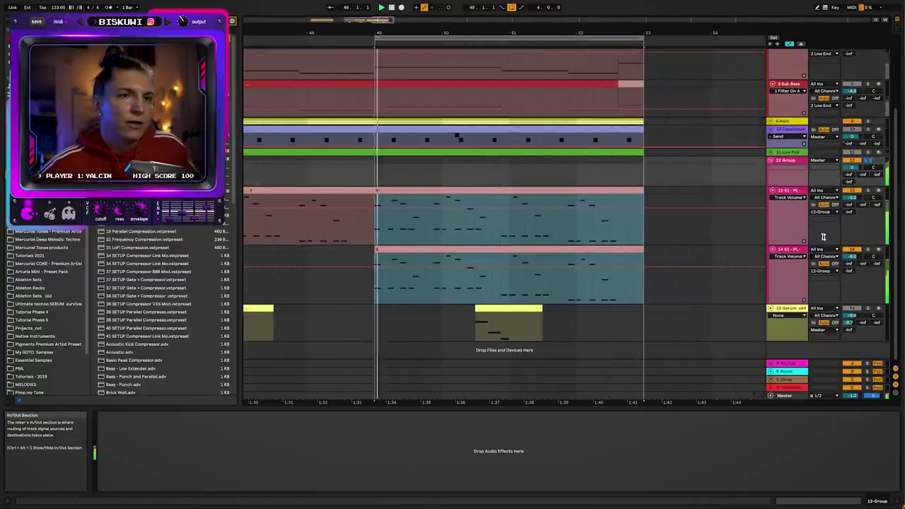
{"action": "key", "text": "space"}
- Transpose the notes in the duplicated pluck clip up an octave and delete its low notes
{"action": "double_click", "coordinate": [535, 250]}
{"action": "left_click", "coordinate": [394, 359]}
{"action": "key", "text": "ctrl+a"}
{"action": "key", "text": "shift+Up"}
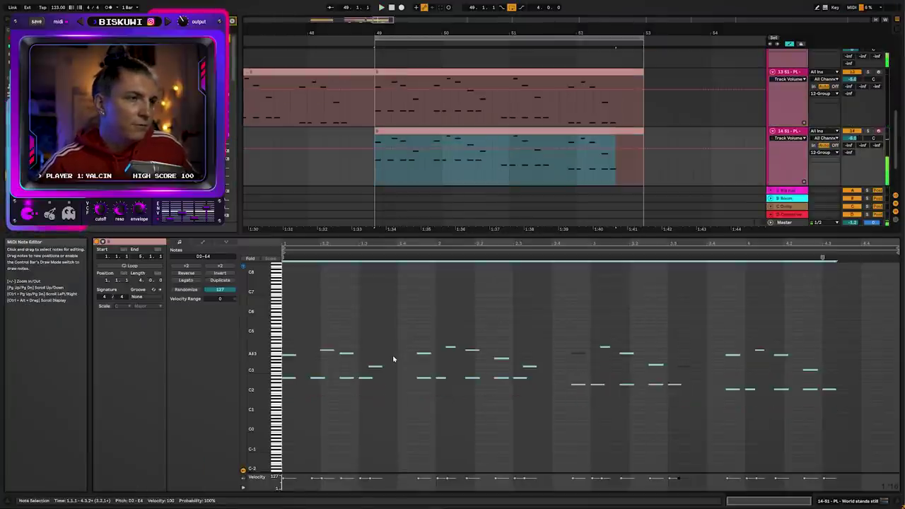
{"action": "scroll", "coordinate": [394, 360], "scroll_direction": "up", "scroll_amount": 4}
{"action": "scroll", "coordinate": [505, 364], "scroll_direction": "down", "scroll_amount": 1}
{"action": "left_click_drag", "start_coordinate": [883, 398], "coordinate": [278, 377]}
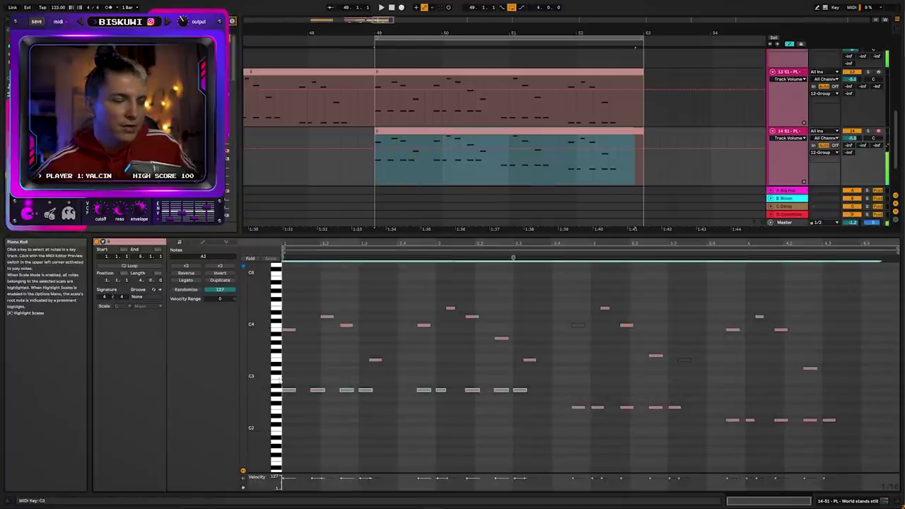
{"action": "key", "text": "Delete"}
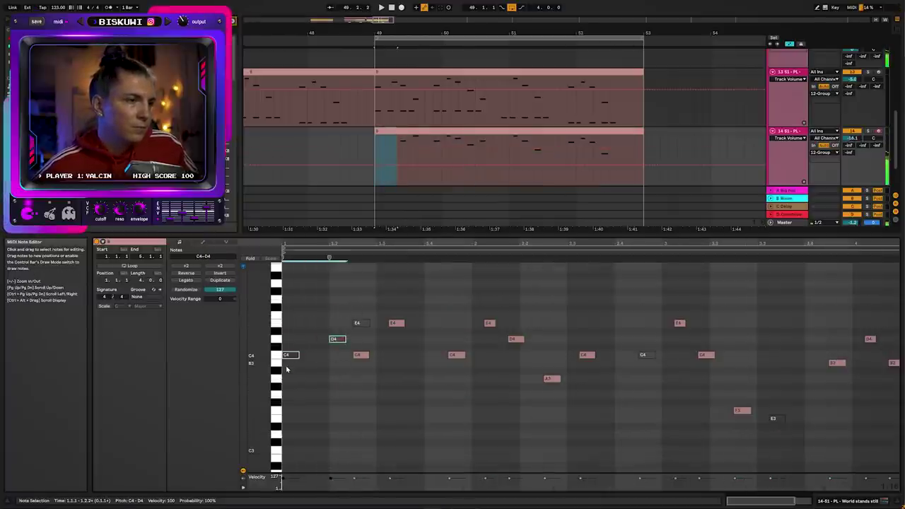
- Audition the pluck layer, deactivate its C4, E4 and D4 notes around the start of bar 2, and add a B3 above bar 3's E3
{"action": "key", "text": "space"}
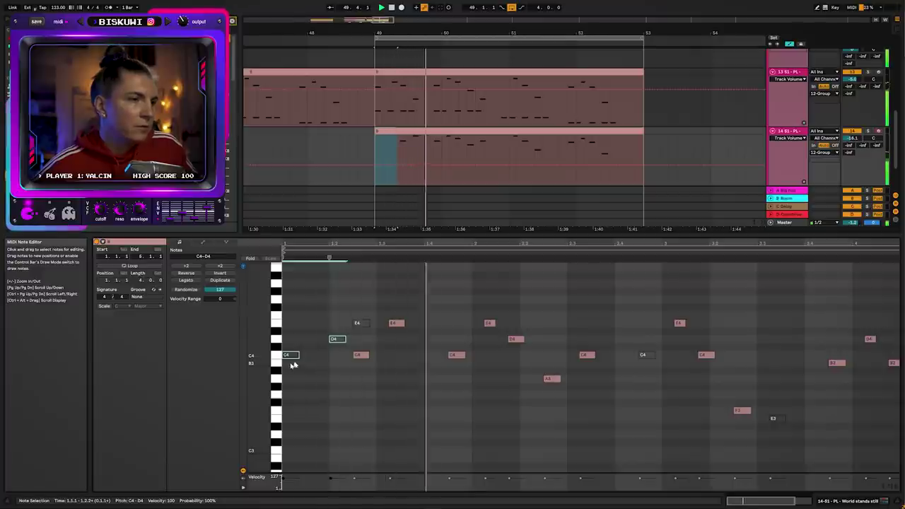
{"action": "key", "text": "space"}
{"action": "left_click", "coordinate": [517, 339]}
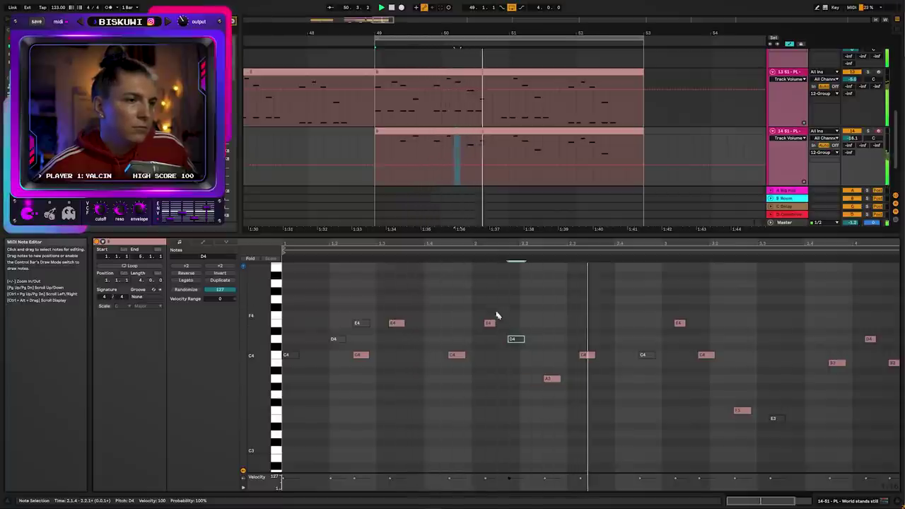
{"action": "key", "text": "space"}
{"action": "left_click_drag", "start_coordinate": [491, 298], "coordinate": [456, 347]}
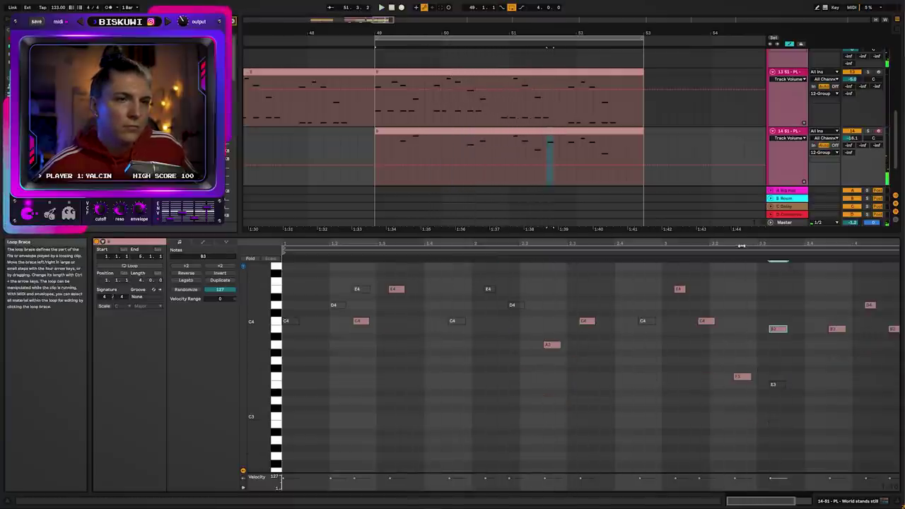
- Audition the upper pluck layer again and deactivate the E4 and C4 notes in the first half of its bar 3
{"action": "left_click_drag", "start_coordinate": [738, 245], "coordinate": [627, 234]}
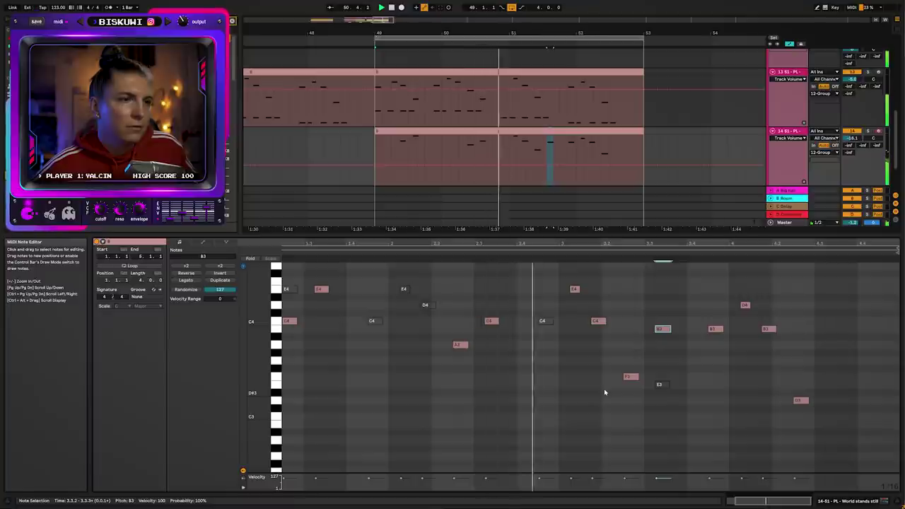
{"action": "key", "text": "space"}
{"action": "left_click", "coordinate": [574, 289]}
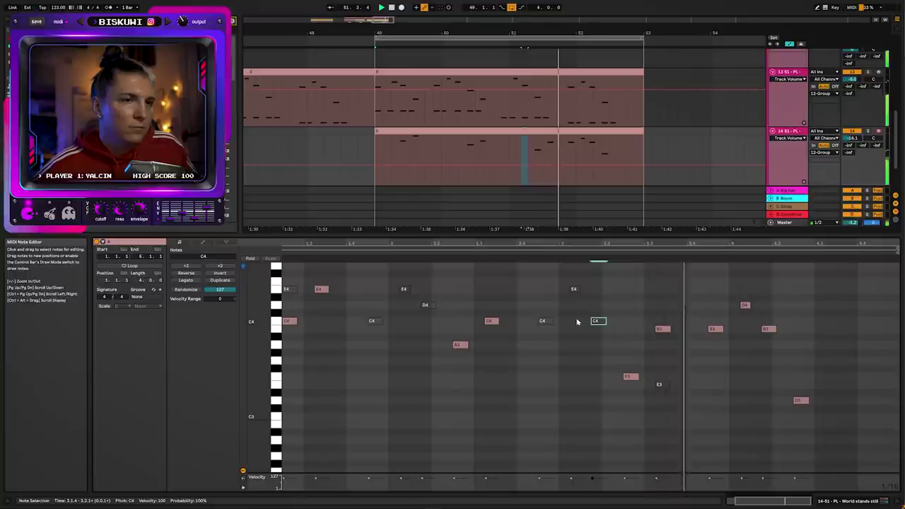
{"action": "key", "text": "space"}
- Rework the pluck layer's ending by deactivating B3 and D4 and using D3 and A3 notes, then audition it unsoloed
{"action": "left_click_drag", "start_coordinate": [794, 297], "coordinate": [697, 340]}
{"action": "left_click", "coordinate": [790, 384]}
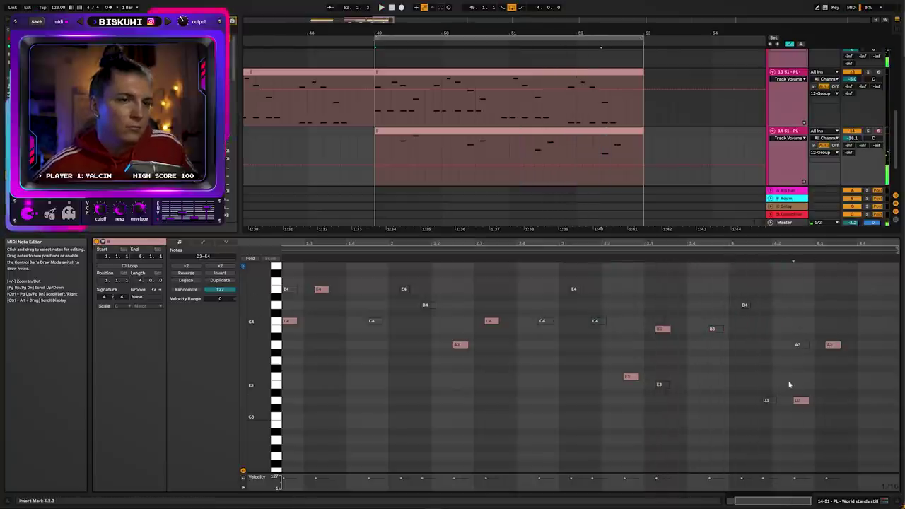
{"action": "key", "text": "space"}
{"action": "key", "text": "space"}
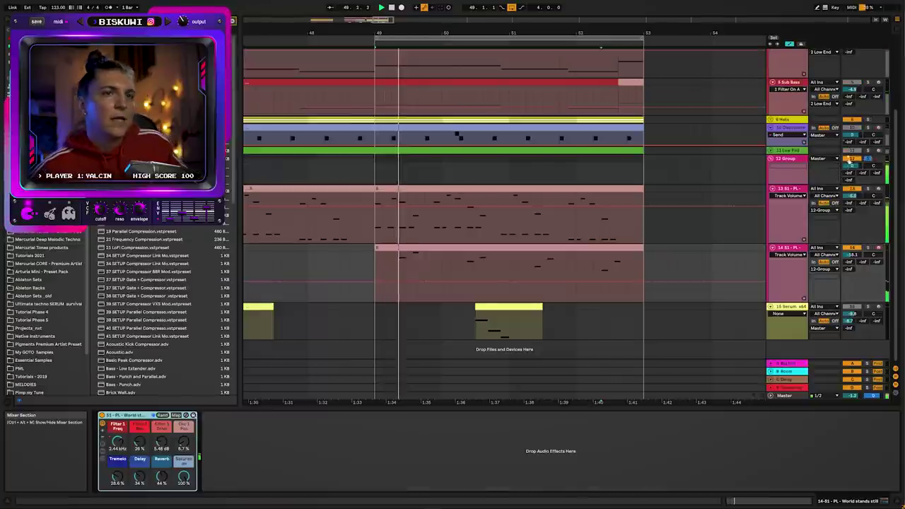
{"action": "key", "text": "space"}
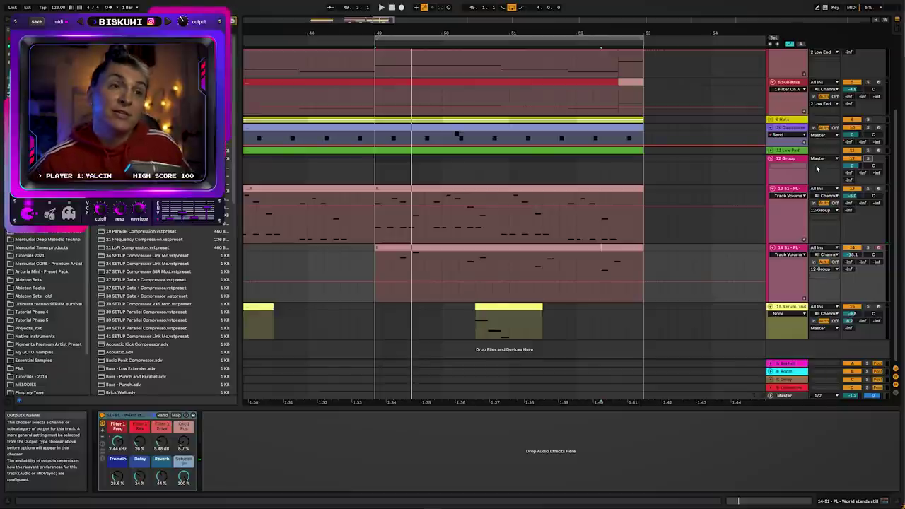
{"action": "left_click_drag", "start_coordinate": [447, 32], "coordinate": [452, 9]}
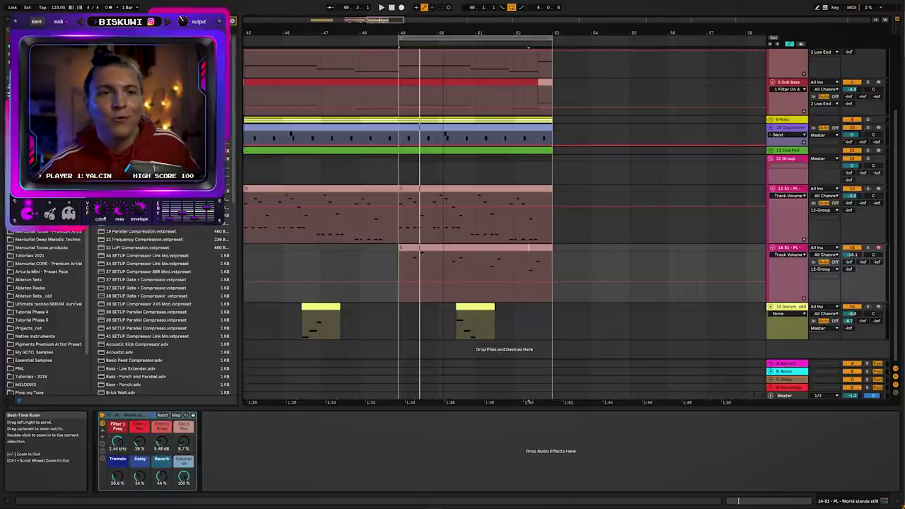
{"action": "left_click_drag", "start_coordinate": [452, 9], "coordinate": [458, 33]}
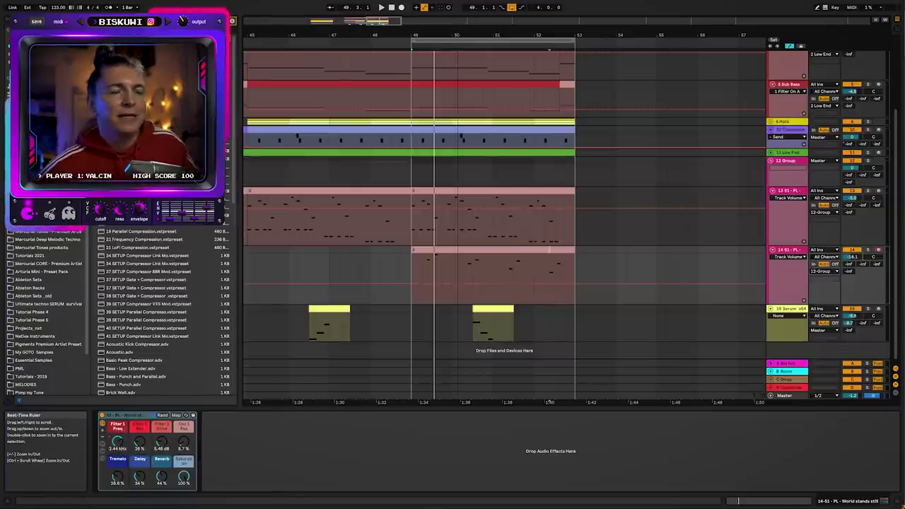
- Deactivate the Serum lead clip in the final four-bar section and audition that section from bar 49
{"action": "left_click_drag", "start_coordinate": [457, 35], "coordinate": [458, 29]}
{"action": "left_click", "coordinate": [416, 241]}
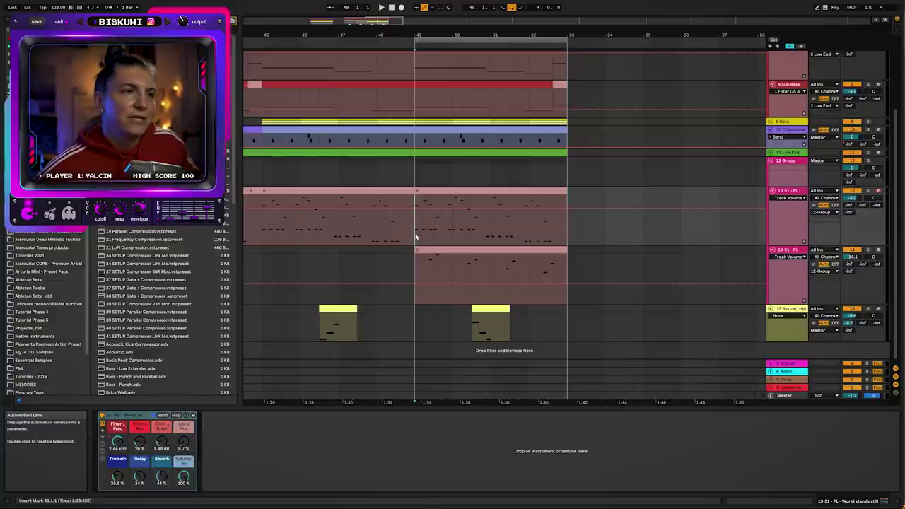
{"action": "left_click", "coordinate": [501, 309]}
{"action": "key", "text": "0"}
{"action": "key", "text": "space"}
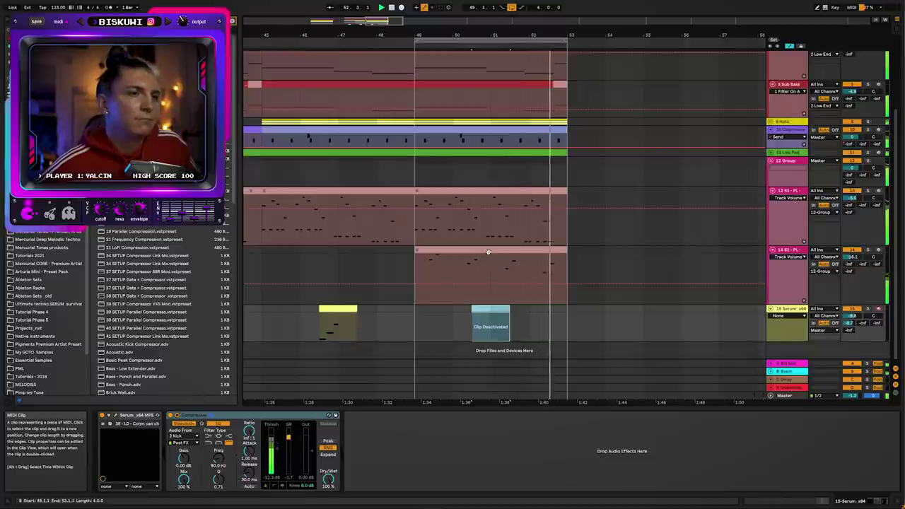
{"action": "key", "text": "space"}
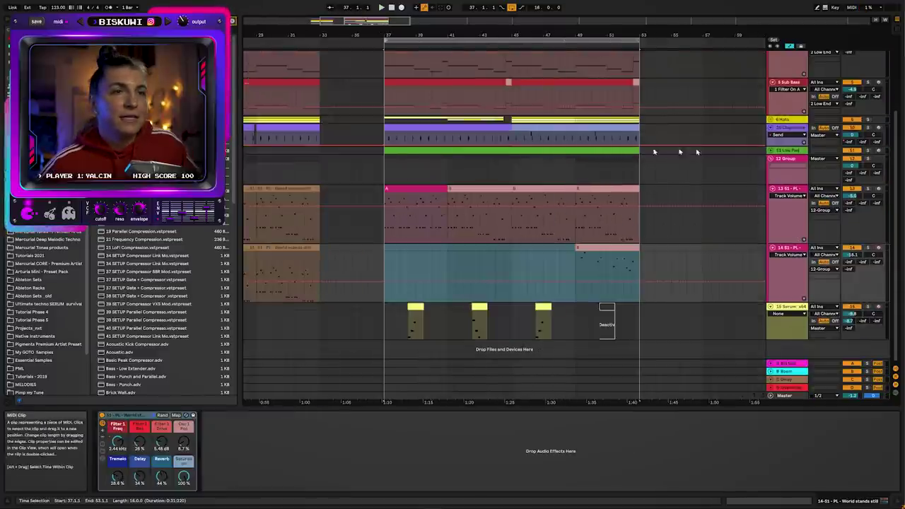
- Solo the Low Pad and audition it from bar 37 while checking its Serum filter cutoff and chord notes
{"action": "left_click", "coordinate": [386, 257]}
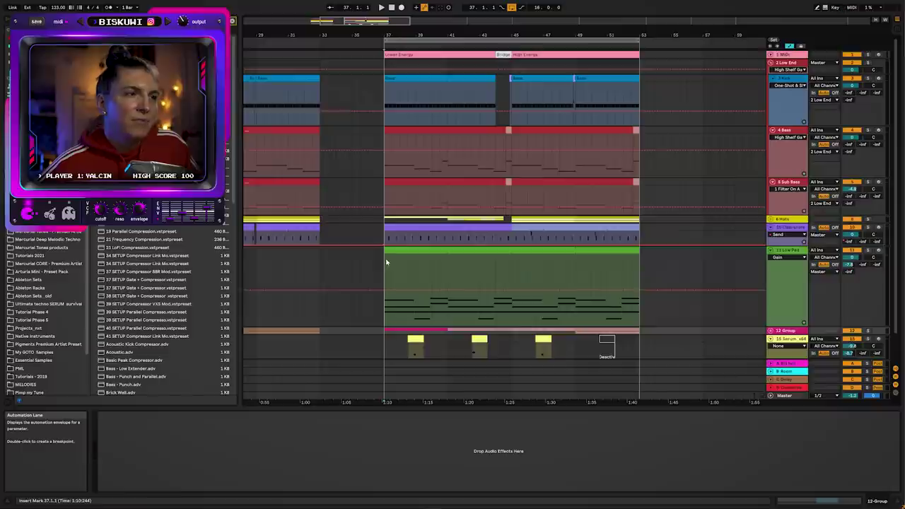
{"action": "left_click", "coordinate": [869, 251]}
{"action": "key", "text": "space"}
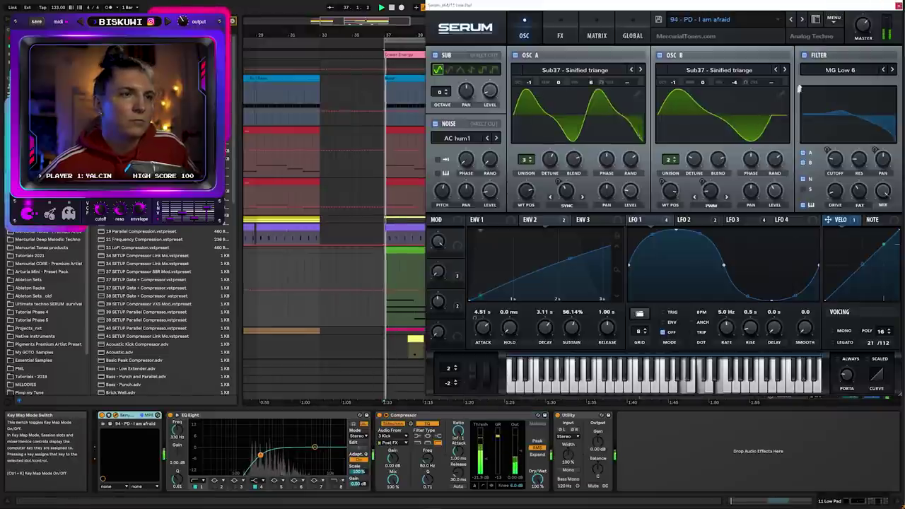
{"action": "mouse_move", "coordinate": [839, 167]}
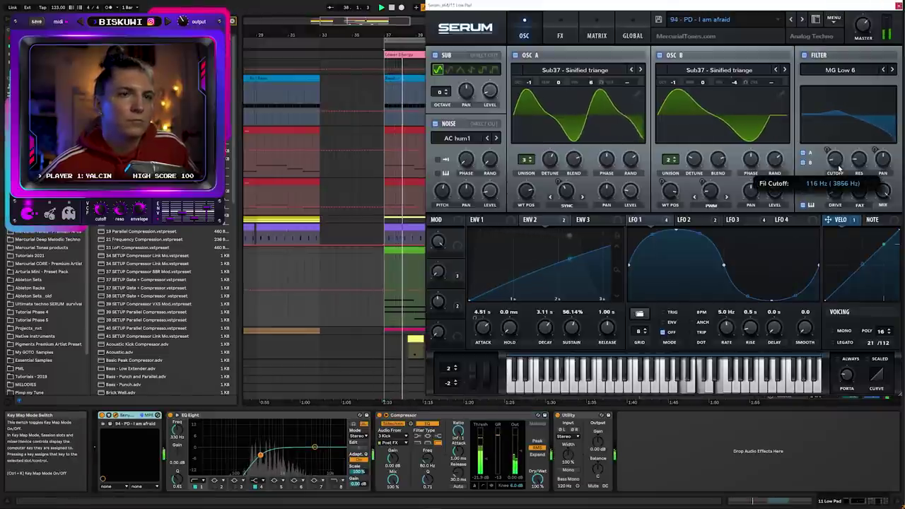
{"action": "left_click", "coordinate": [897, 6]}
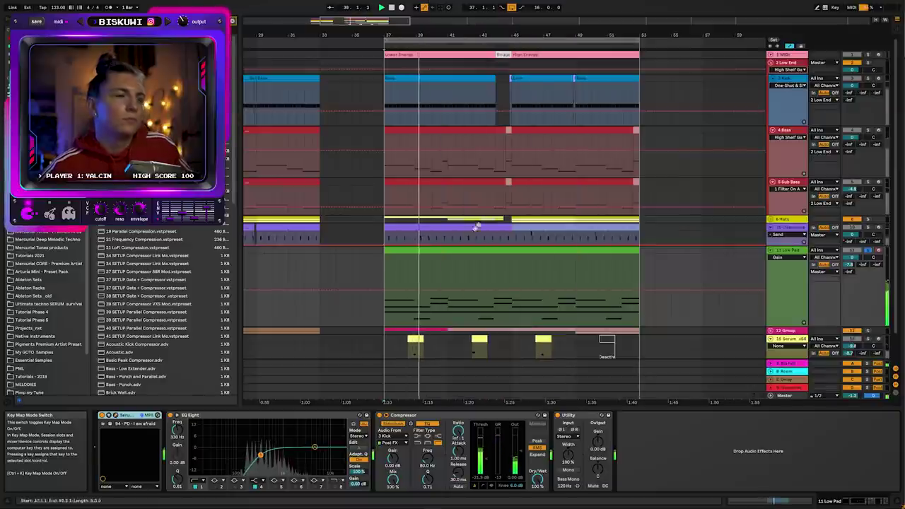
{"action": "double_click", "coordinate": [495, 311]}
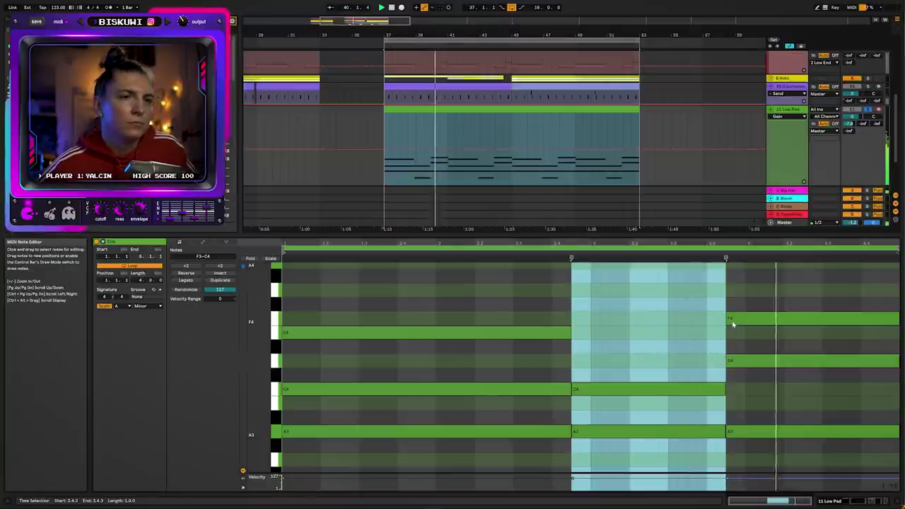
{"action": "key", "text": "shift+Tab"}
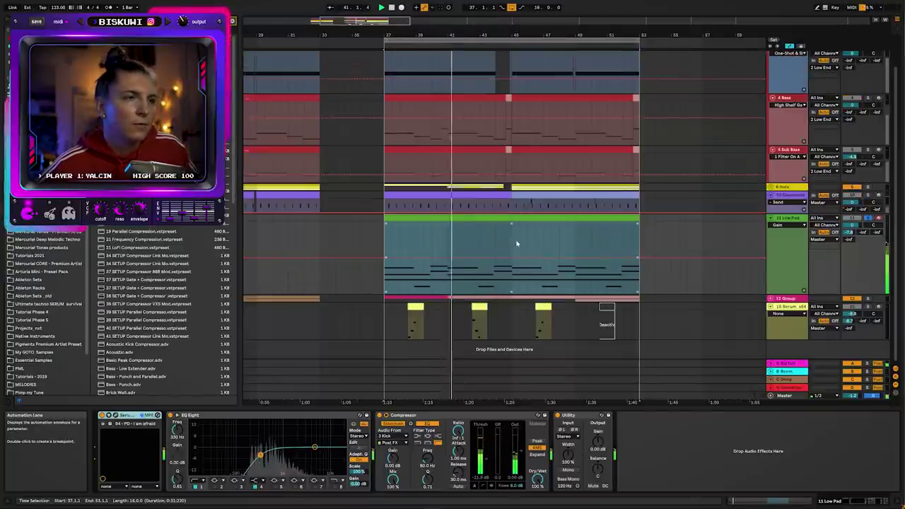
{"action": "key", "text": "space"}
- Consolidate the Low Pad's first eight bars, from bar 37 to 45, into one clip and open its notes
{"action": "left_click", "coordinate": [388, 229]}
{"action": "left_click_drag", "start_coordinate": [389, 230], "coordinate": [505, 222]}
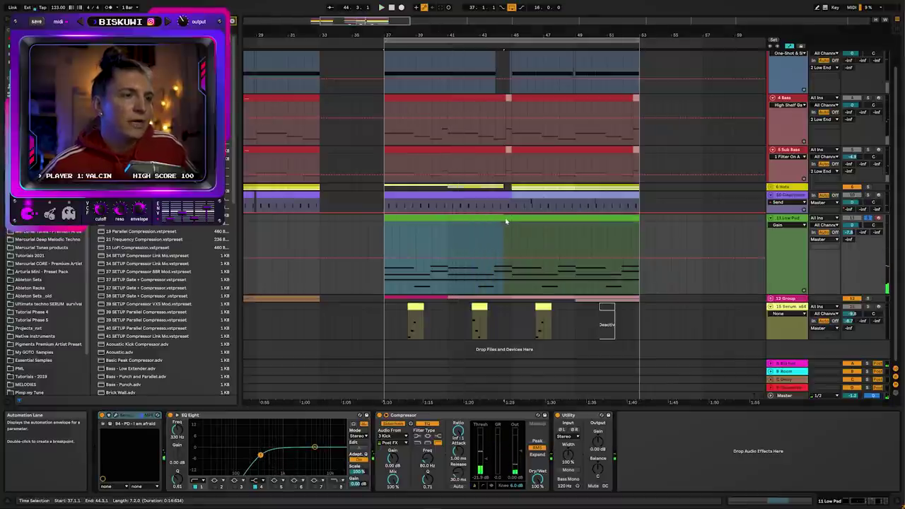
{"action": "key", "text": "shift+Tab"}
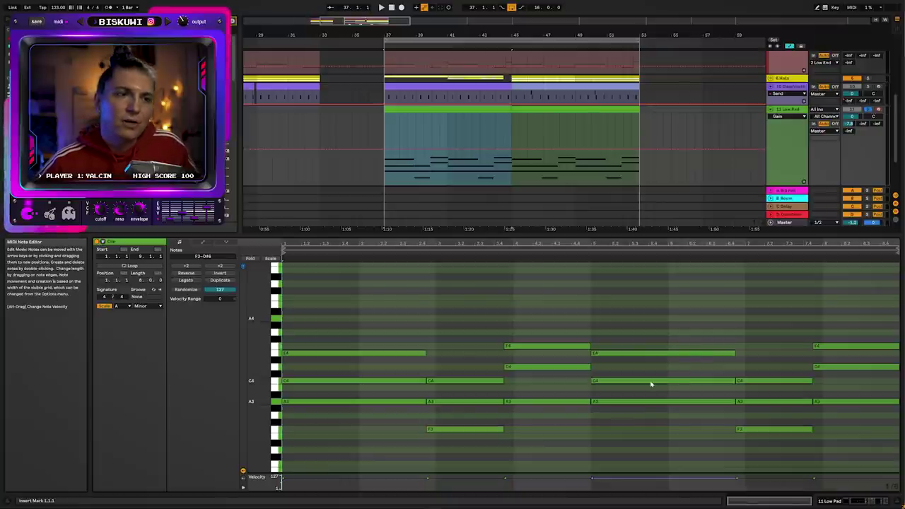
- Try raising the middle C4, A3 and D4 notes in the Low Pad clip's second half by an octave during playback
{"action": "left_click", "coordinate": [652, 384]}
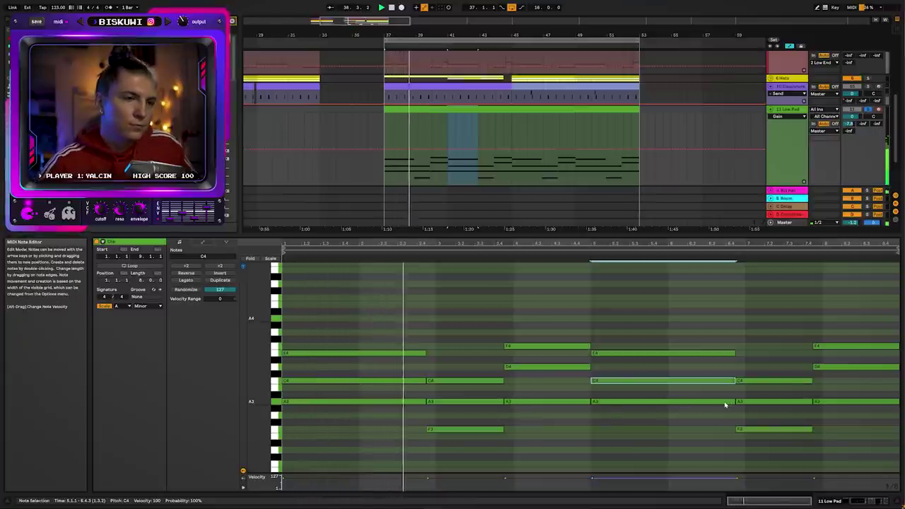
{"action": "key", "text": "shift+Up"}
{"action": "left_click", "coordinate": [752, 403]}
{"action": "key", "text": "shift+Up"}
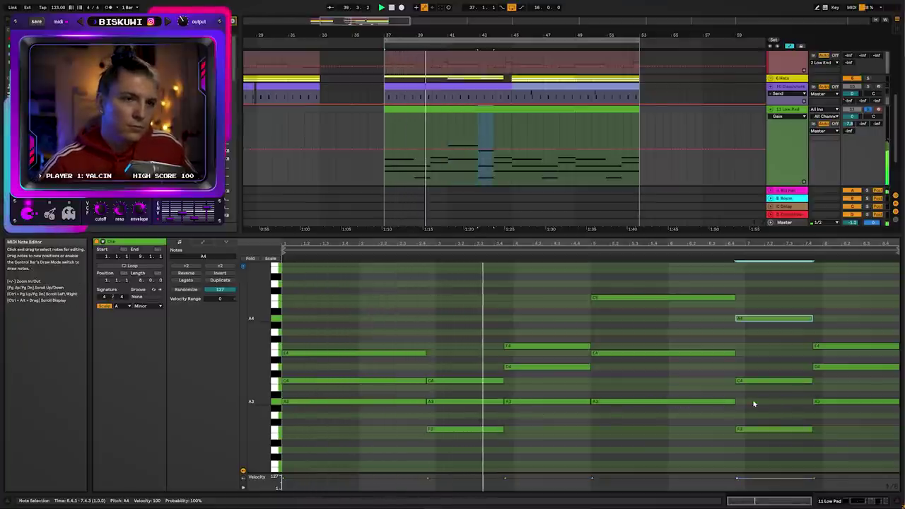
{"action": "left_click", "coordinate": [837, 368]}
{"action": "key", "text": "shift+Up"}
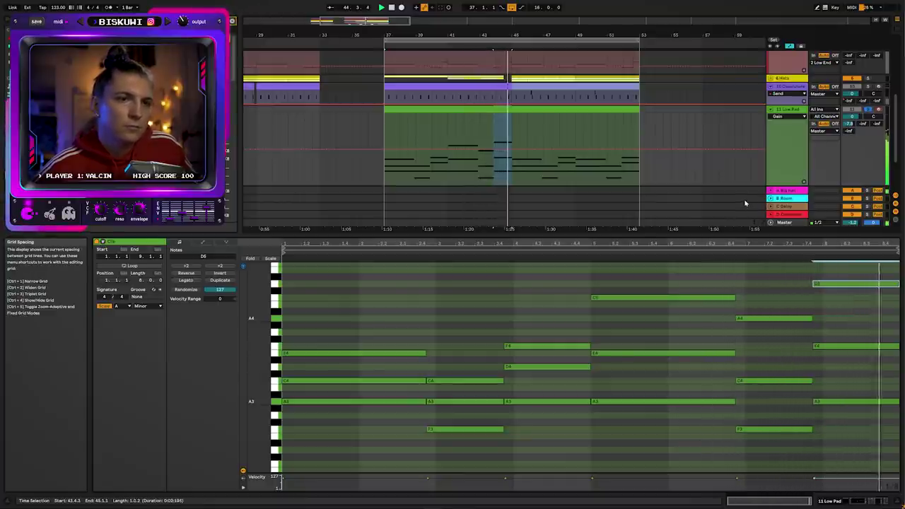
{"action": "left_click_drag", "start_coordinate": [683, 278], "coordinate": [835, 319]}
{"action": "key", "text": "shift+Down"}
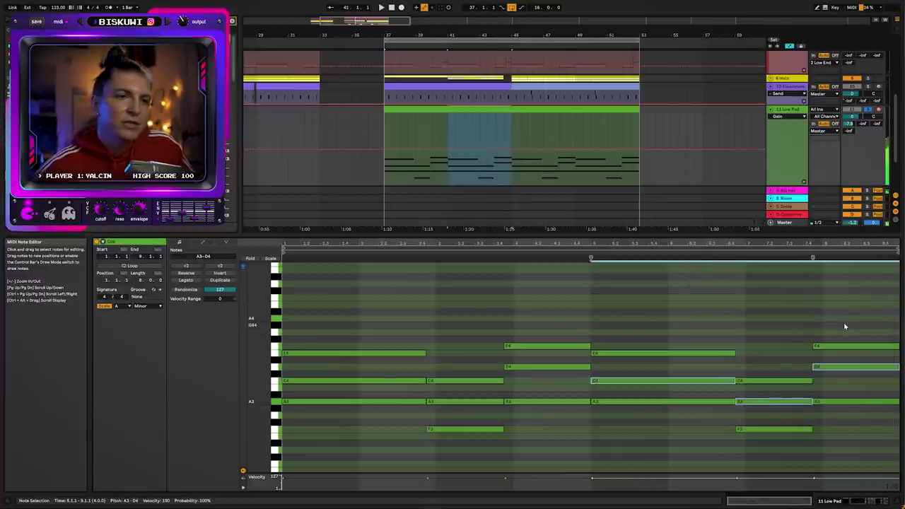
- Raise the A3 and F3 notes in the second half of the Low Pad clip by an octave to A4 and F4
{"action": "left_click", "coordinate": [677, 402]}
{"action": "left_click", "coordinate": [780, 430], "text": "shift"}
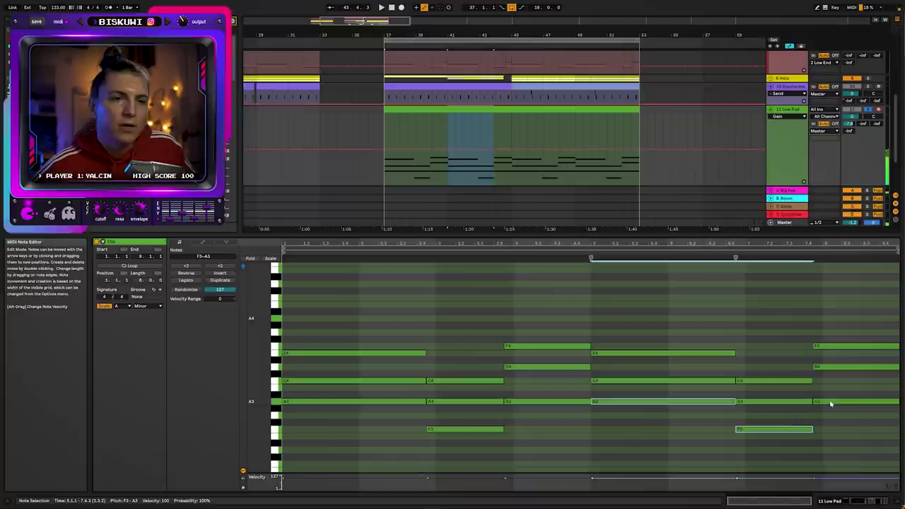
{"action": "key", "text": "shift+Up"}
{"action": "key", "text": "space"}
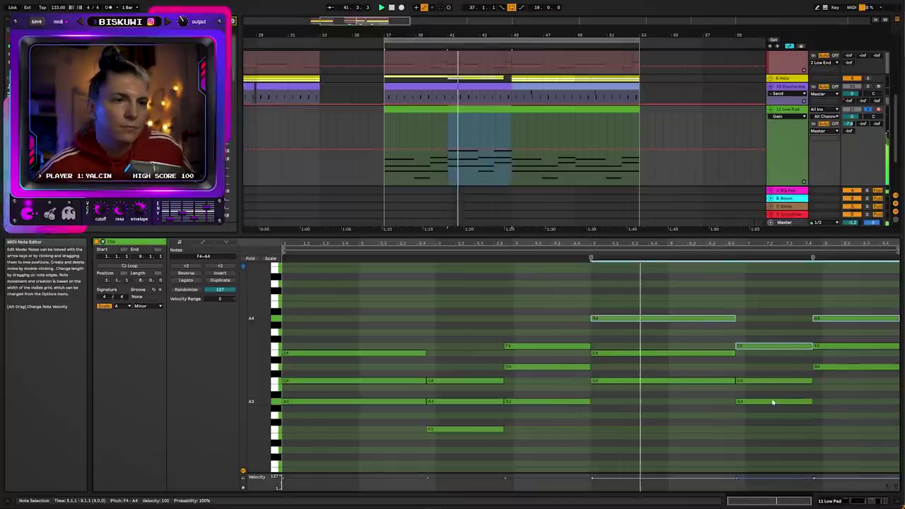
{"action": "left_click", "coordinate": [773, 402]}
{"action": "key", "text": "shift+Up"}
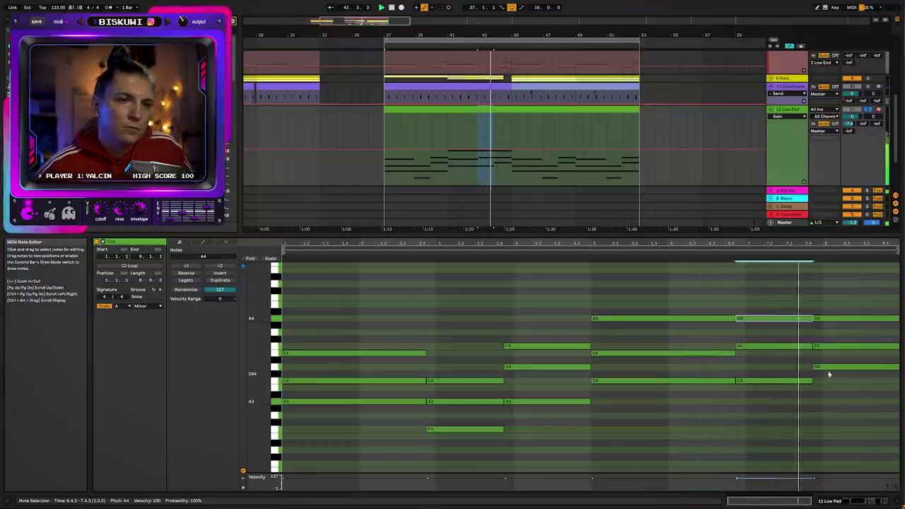
- Try raising the pad's last chord tones by an octave, first D4 to D5 and instead F4 to F5, auditioning the result
{"action": "left_click", "coordinate": [835, 346]}
{"action": "key", "text": "shift+Up"}
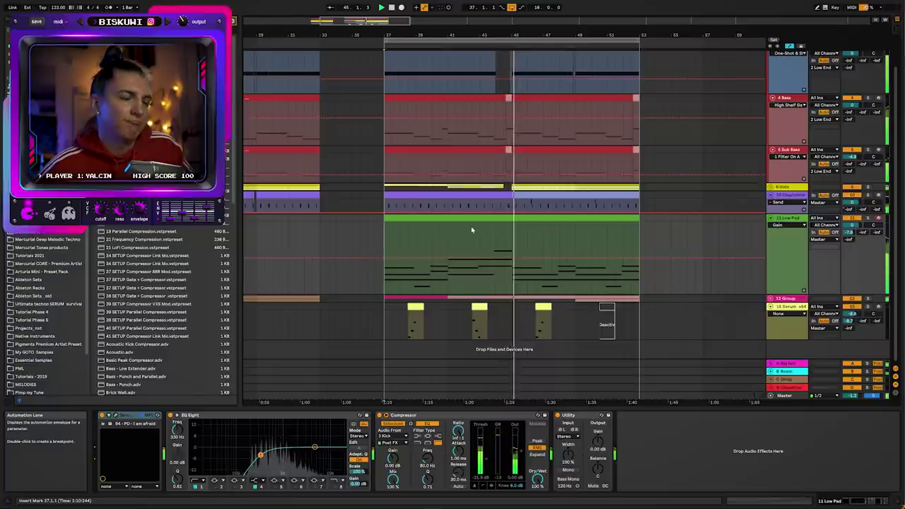
{"action": "key", "text": "space"}
{"action": "double_click", "coordinate": [496, 219]}
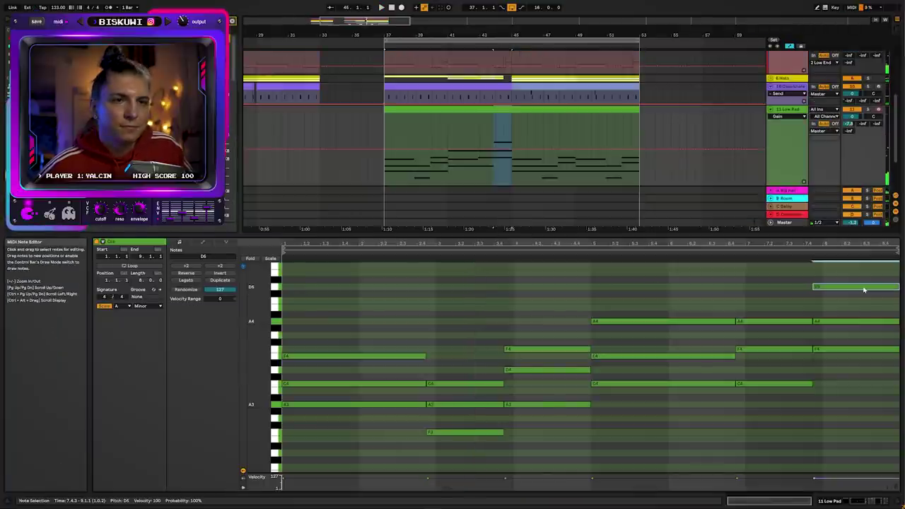
{"action": "left_click", "coordinate": [848, 349]}
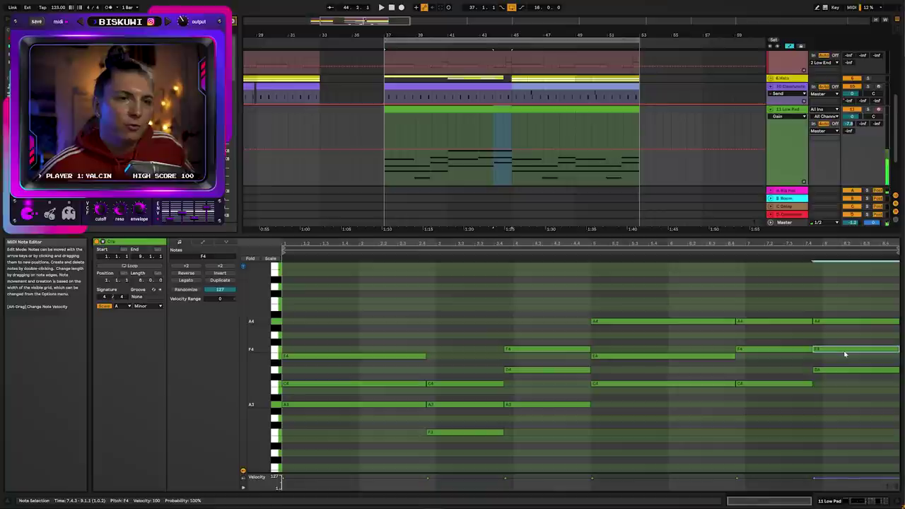
{"action": "key", "text": "shift+Up"}
{"action": "left_click", "coordinate": [784, 287]}
{"action": "key", "text": "space"}
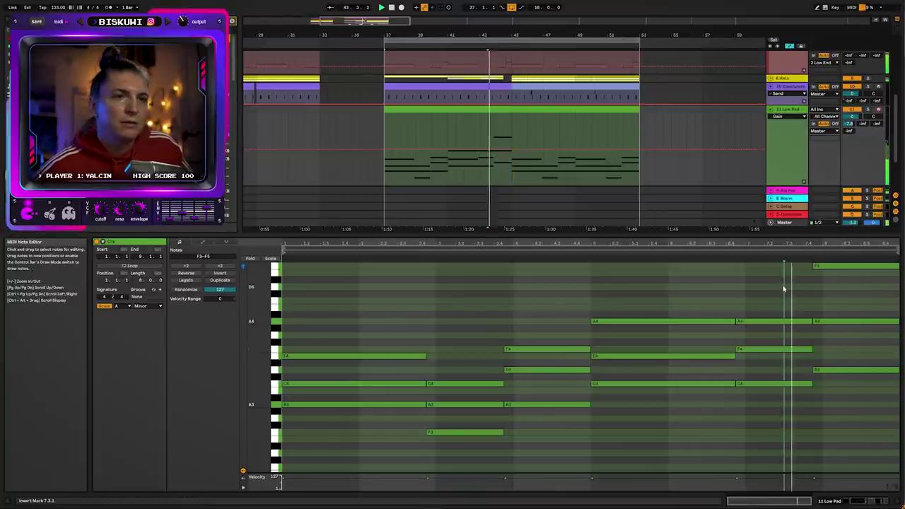
{"action": "left_click", "coordinate": [832, 267]}
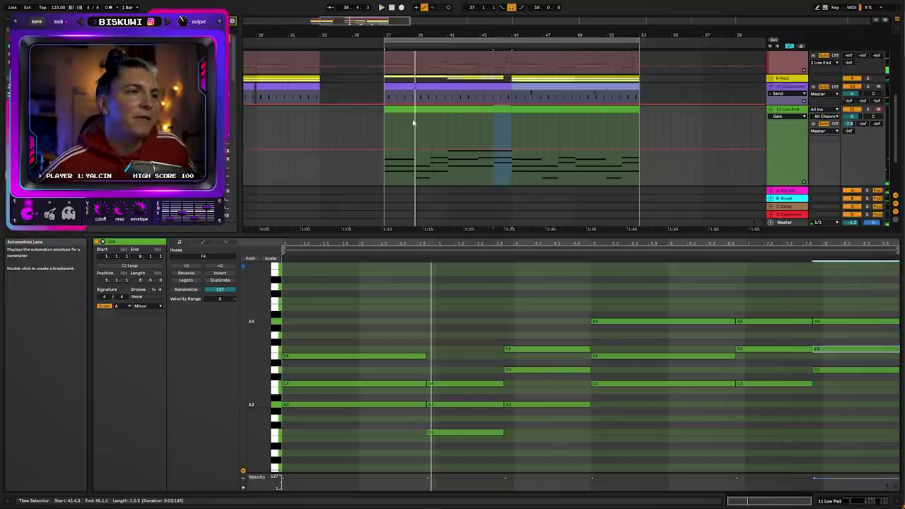
- Compare the Low Pad sections and duplicate the reworked eight-bar clip over bars 45 to 53
{"action": "left_click_drag", "start_coordinate": [383, 120], "coordinate": [640, 109]}
{"action": "key", "text": "space"}
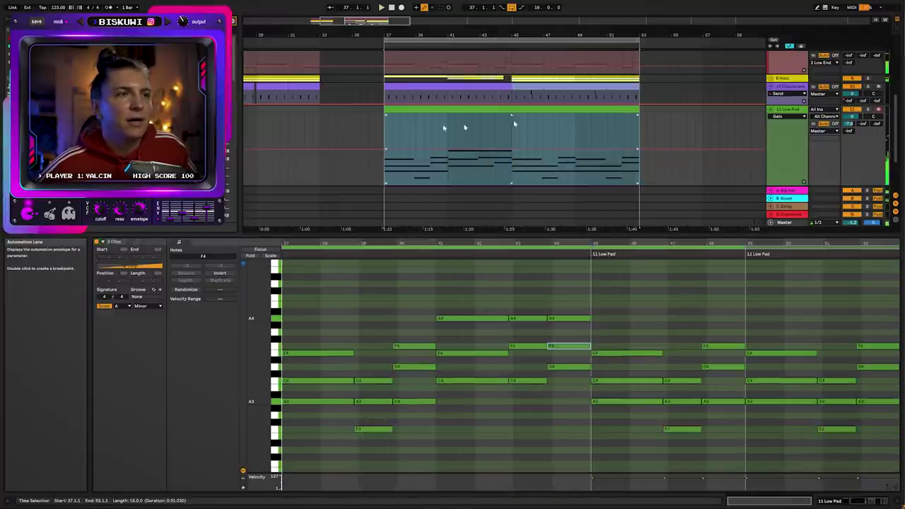
{"action": "left_click", "coordinate": [473, 123]}
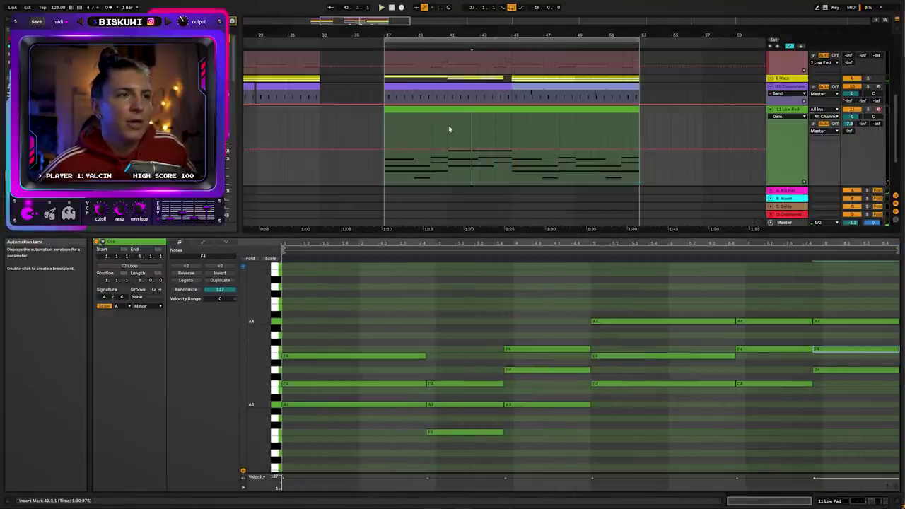
{"action": "left_click_drag", "start_coordinate": [449, 129], "coordinate": [514, 130]}
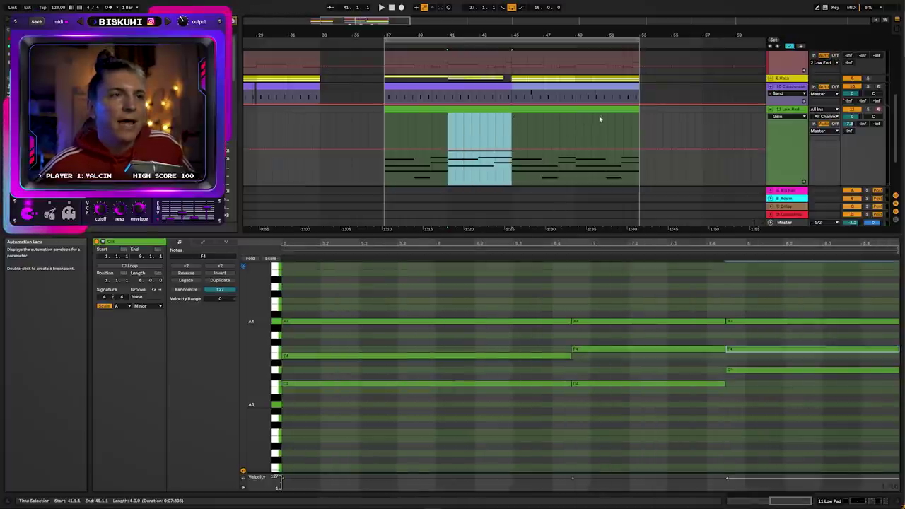
{"action": "left_click", "coordinate": [623, 119]}
{"action": "left_click_drag", "start_coordinate": [586, 119], "coordinate": [645, 114]}
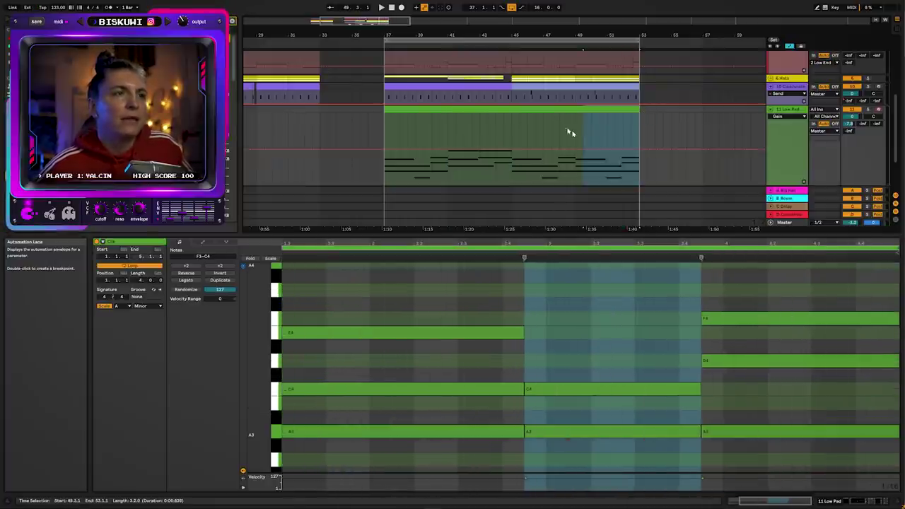
{"action": "left_click", "coordinate": [445, 109]}
{"action": "key", "text": "ctrl+d"}
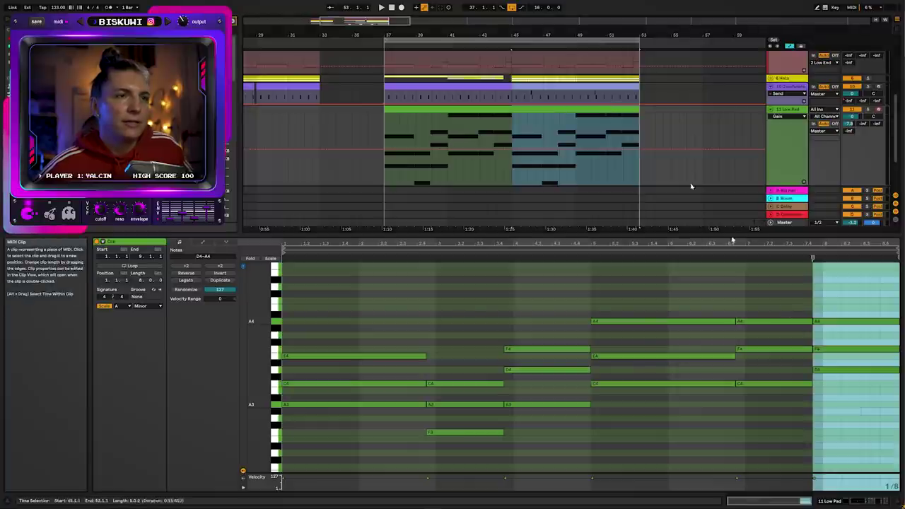
- Raise the F4 in the duplicated Low Pad clip's last chord by an octave to F5
{"action": "scroll", "coordinate": [867, 425], "scroll_direction": "up", "scroll_amount": 2}
{"action": "left_click", "coordinate": [841, 384]}
{"action": "key", "text": "shift+Up"}
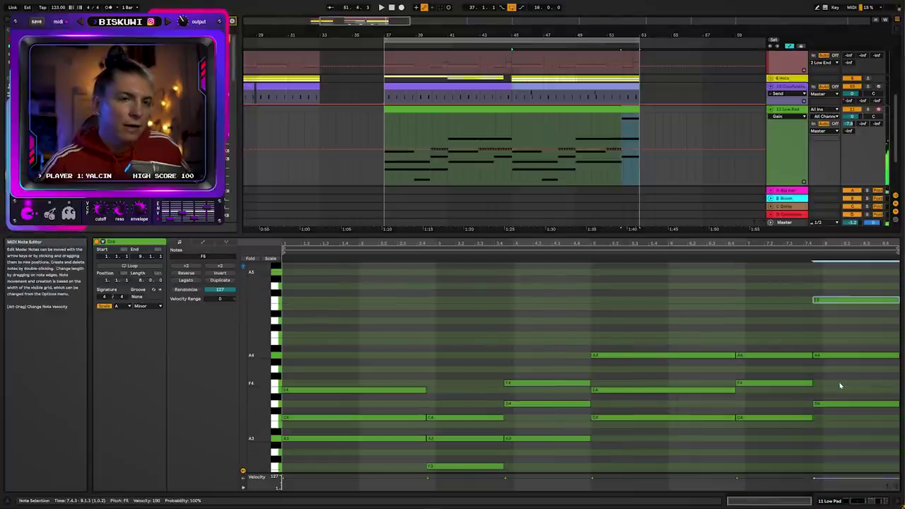
- Split the two eight-bar Low Pad clips at bars 41 and 49 into four-bar sections
{"action": "key", "text": "shift+Tab"}
{"action": "left_click", "coordinate": [478, 220]}
{"action": "left_click", "coordinate": [448, 242]}
{"action": "key", "text": "ctrl+e"}
{"action": "left_click", "coordinate": [577, 220]}
{"action": "key", "text": "ctrl+e"}
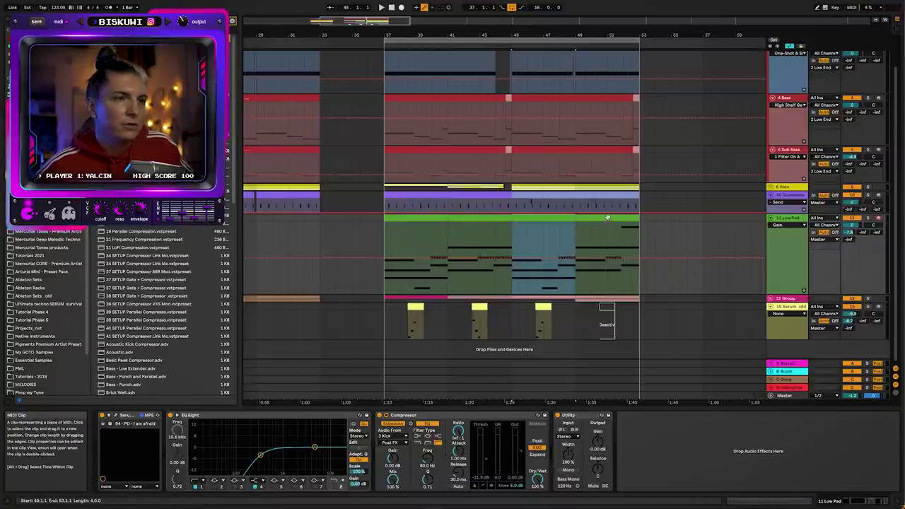
- Recolor the Low Pad clip at bar 41 light green and the clip at bar 49 yellow-green
{"action": "left_click", "coordinate": [604, 219]}
{"action": "left_click", "coordinate": [403, 216]}
{"action": "right_click", "coordinate": [462, 218]}
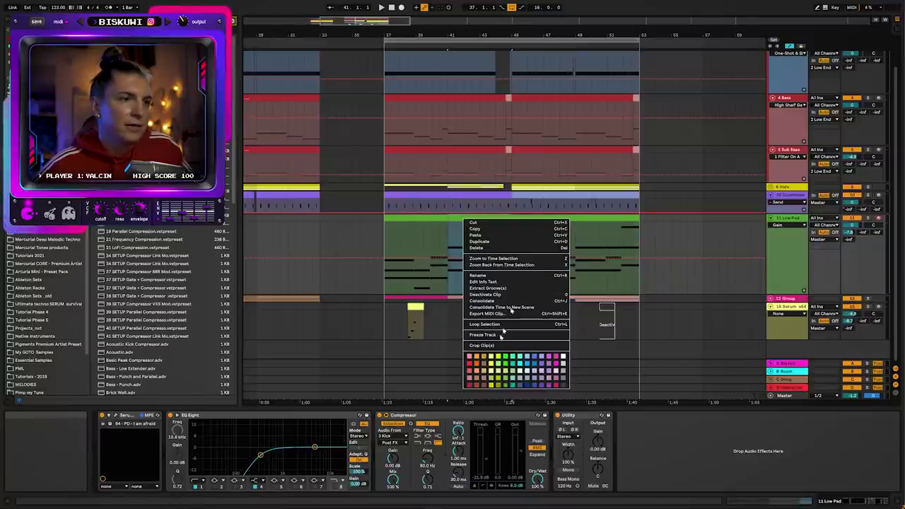
{"action": "left_click", "coordinate": [497, 366]}
{"action": "right_click", "coordinate": [608, 224]}
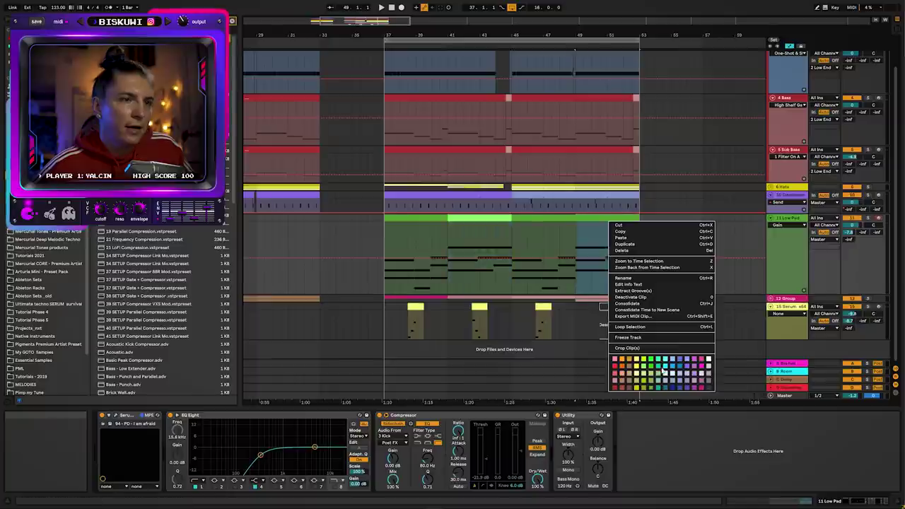
{"action": "left_click", "coordinate": [648, 377]}
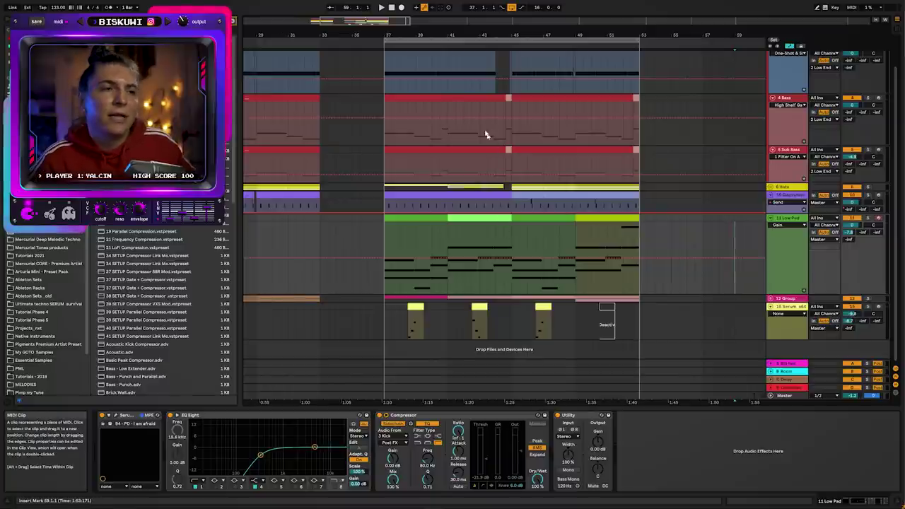
- Play the full arrangement from bar 37 and fold all the tracks for an overview
{"action": "key", "text": "plus"}
{"action": "left_click", "coordinate": [302, 231]}
{"action": "key", "text": "space"}
{"action": "scroll", "coordinate": [750, 219], "scroll_direction": "up", "scroll_amount": 1}
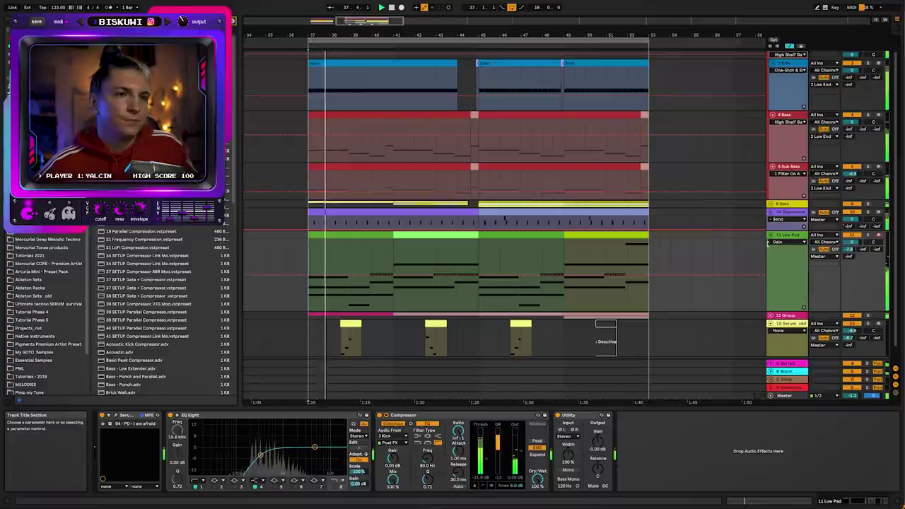
{"action": "left_click", "coordinate": [771, 234], "text": "alt"}
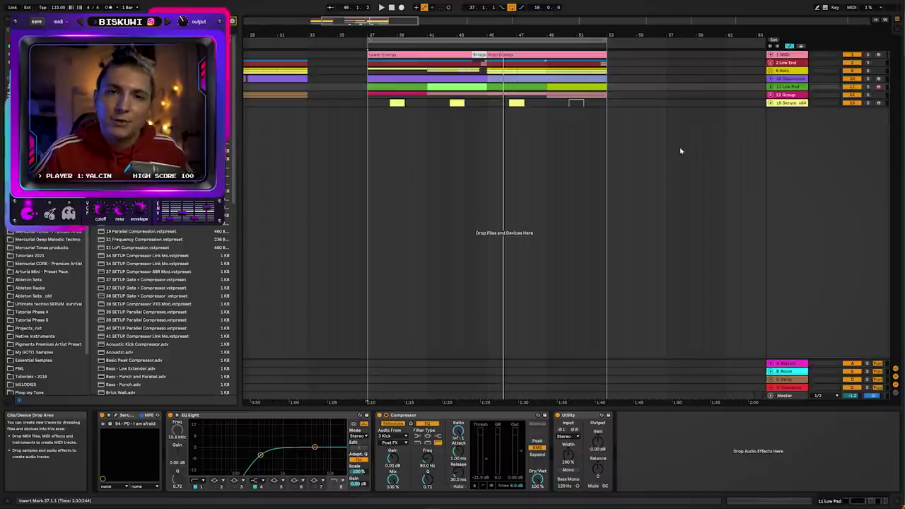
- Open the four-bar Low Pad clip at bar 37 and display its Serum clip envelopes
{"action": "scroll", "coordinate": [555, 118], "scroll_direction": "up", "scroll_amount": 2}
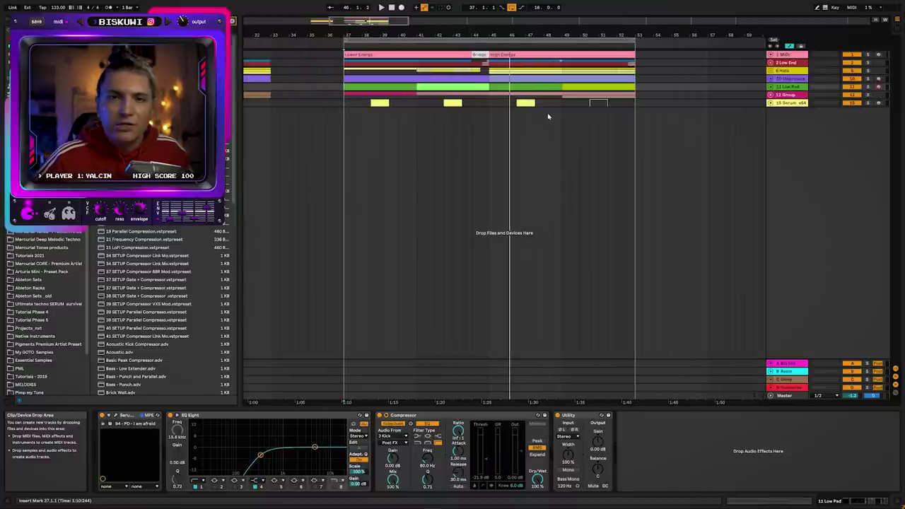
{"action": "left_click_drag", "start_coordinate": [359, 31], "coordinate": [359, 32]}
{"action": "left_click", "coordinate": [426, 40]}
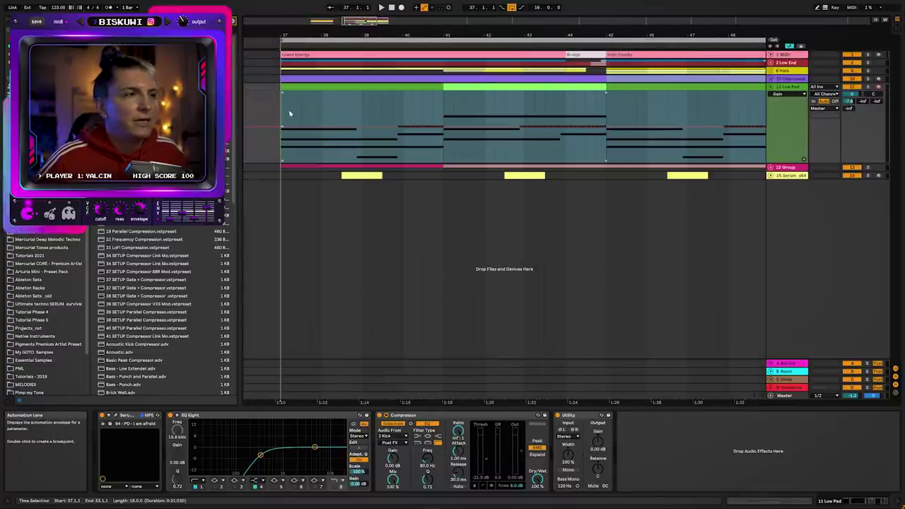
{"action": "left_click_drag", "start_coordinate": [289, 113], "coordinate": [394, 99]}
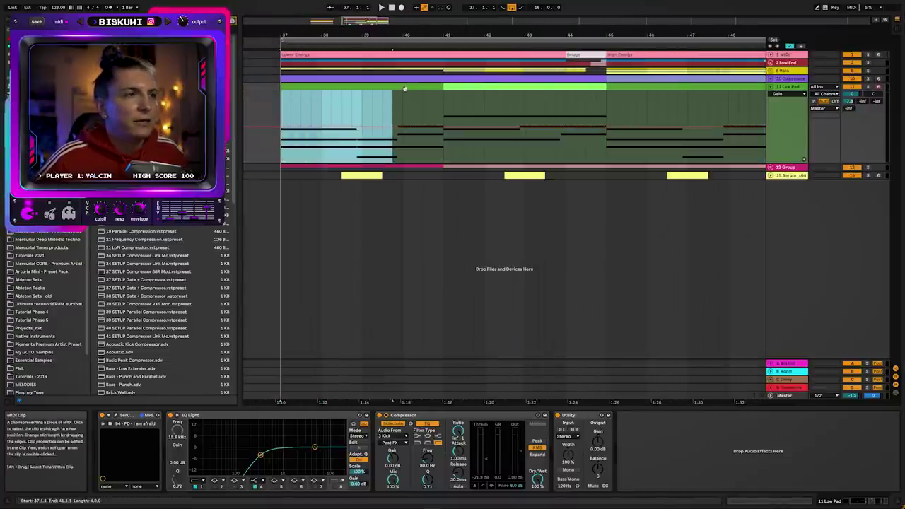
{"action": "left_click", "coordinate": [406, 89]}
{"action": "left_click", "coordinate": [203, 242]}
{"action": "left_click", "coordinate": [189, 258]}
{"action": "left_click", "coordinate": [196, 272]}
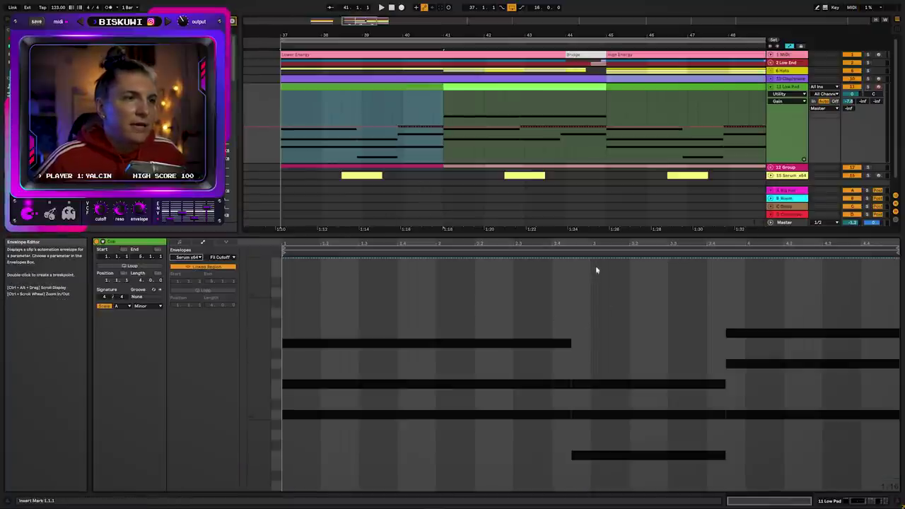
- Solo Low Pad and draw a Fil Cutoff envelope rising steadily across the whole clip at bar 37, then play it
{"action": "key", "text": "s"}
{"action": "key", "text": "space"}
{"action": "right_click", "coordinate": [210, 258]}
{"action": "left_click", "coordinate": [232, 272]}
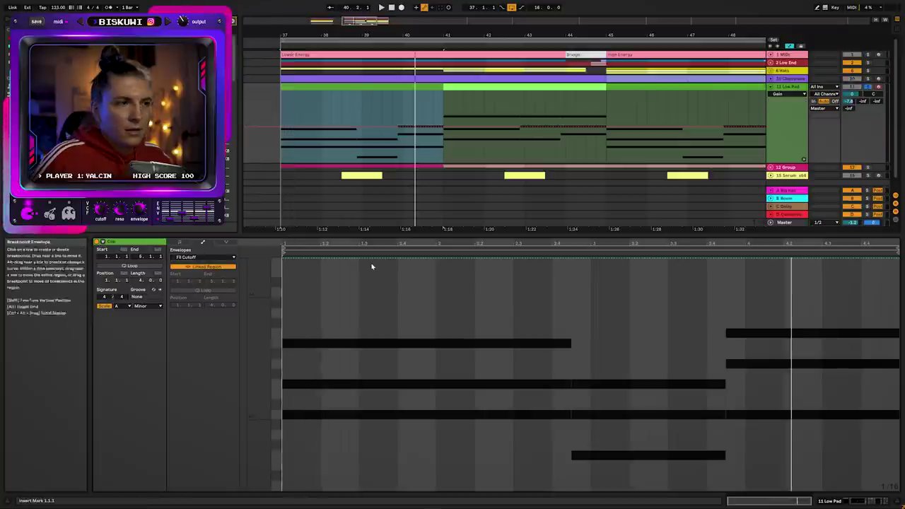
{"action": "left_click_drag", "start_coordinate": [372, 267], "coordinate": [375, 431]}
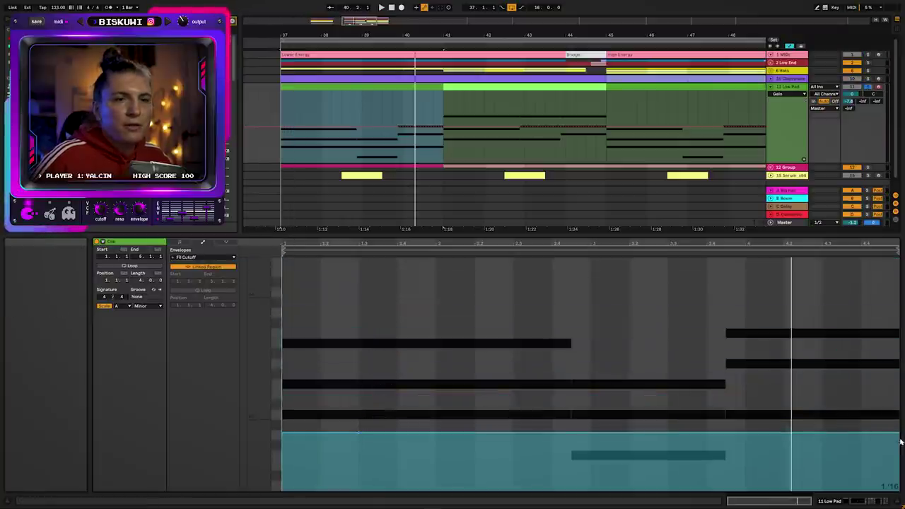
{"action": "left_click_drag", "start_coordinate": [900, 433], "coordinate": [897, 300]}
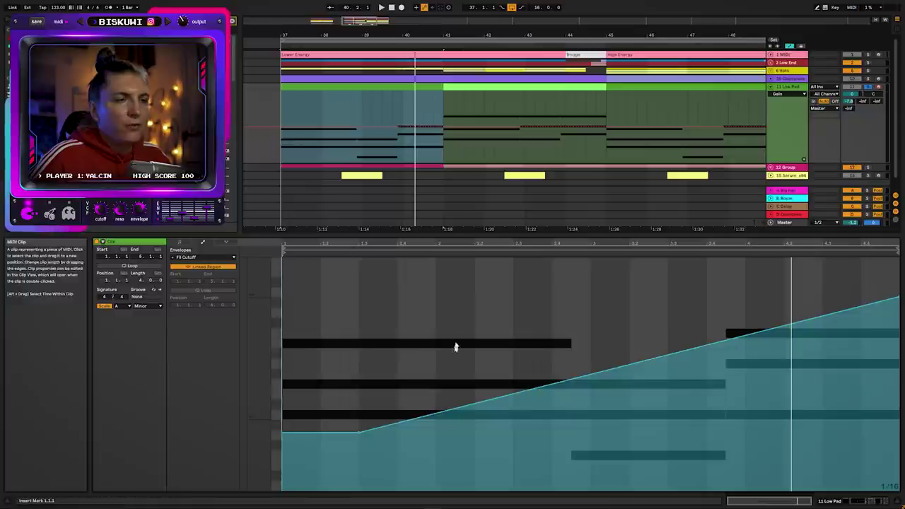
{"action": "left_click_drag", "start_coordinate": [364, 433], "coordinate": [284, 433]}
{"action": "key", "text": "space"}
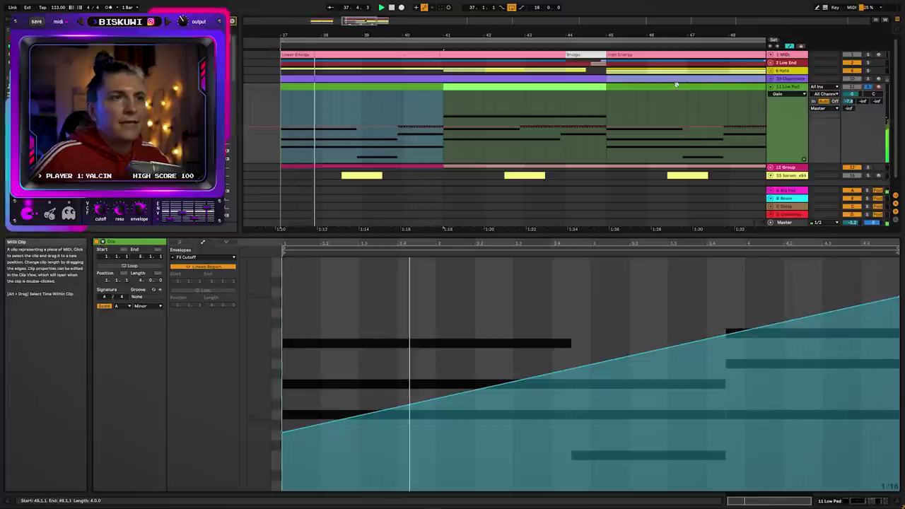
- Set the Fil Cutoff envelope of the Low Pad clip at bar 41 to 100 % and play the transition from bar 40
{"action": "left_click_drag", "start_coordinate": [398, 35], "coordinate": [385, 15]}
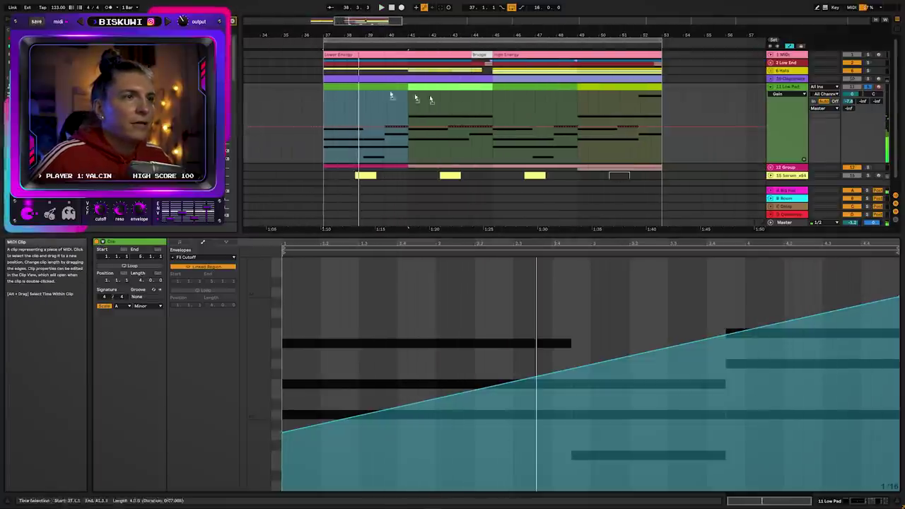
{"action": "left_click", "coordinate": [545, 105]}
{"action": "left_click", "coordinate": [440, 86]}
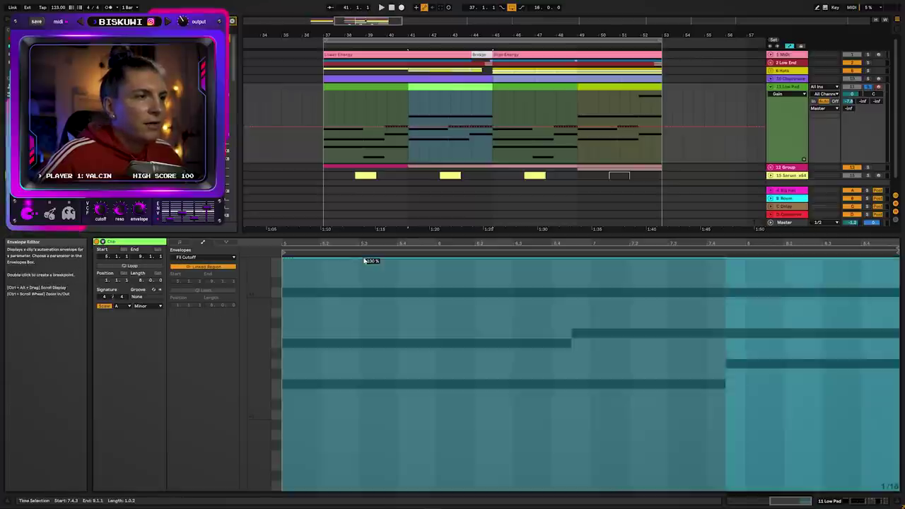
{"action": "left_click", "coordinate": [366, 261]}
{"action": "left_click", "coordinate": [387, 117]}
{"action": "key", "text": "space"}
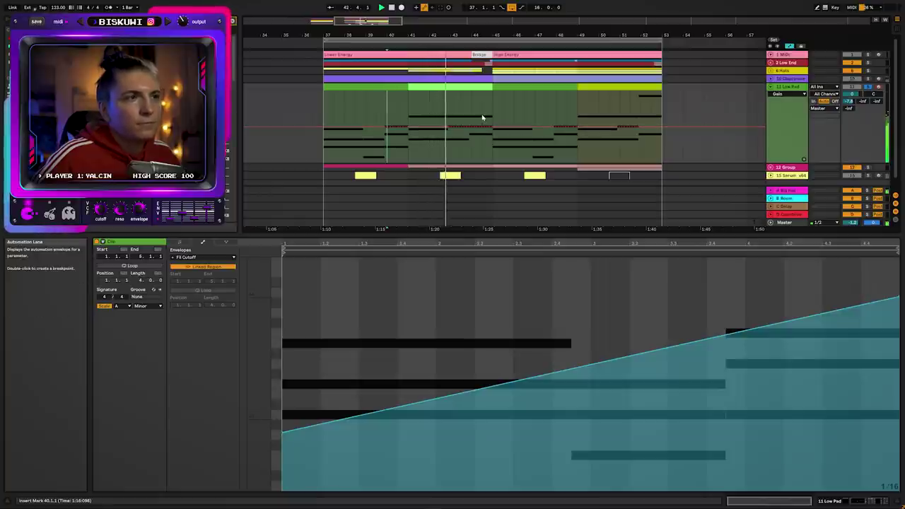
- Unfold the pluck group, solo its first track and zoom in on the clip at bar 37 with Filter 1 Freq automation shown
{"action": "left_click", "coordinate": [530, 96]}
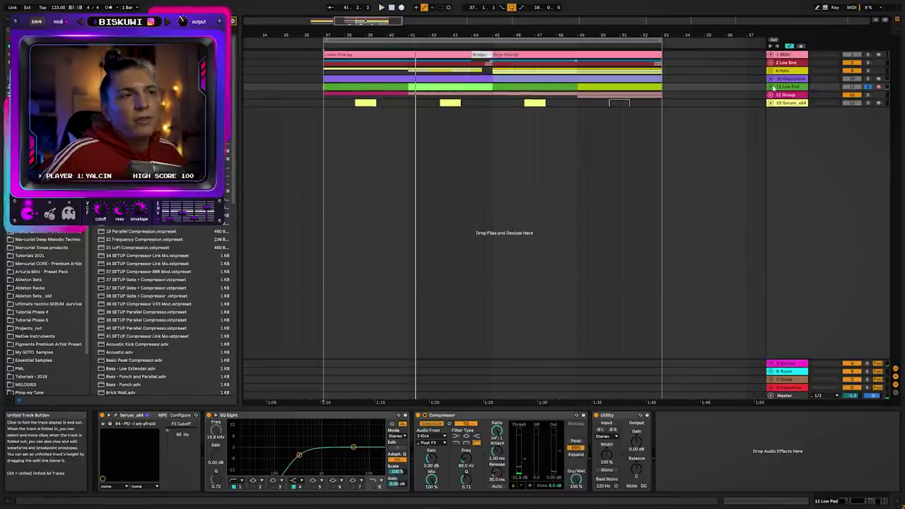
{"action": "left_click", "coordinate": [771, 87]}
{"action": "left_click", "coordinate": [772, 87]}
{"action": "left_click", "coordinate": [771, 94]}
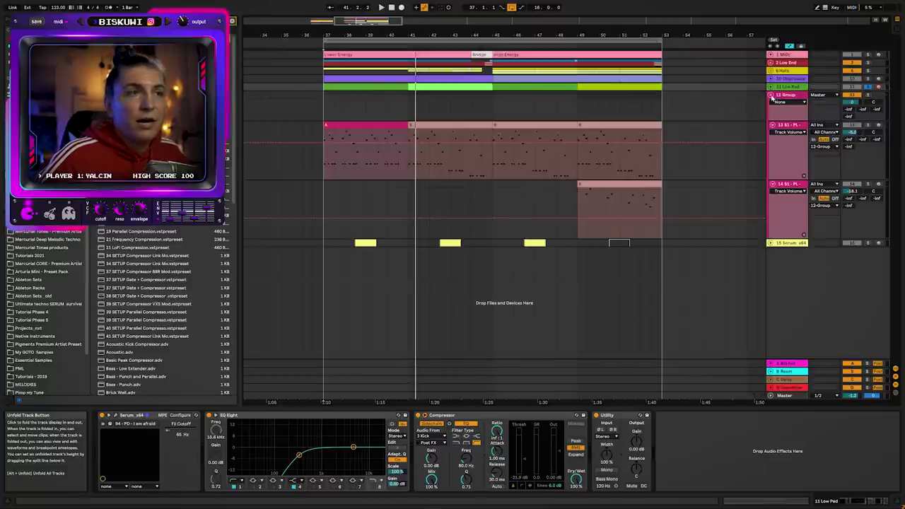
{"action": "left_click", "coordinate": [324, 163]}
{"action": "left_click", "coordinate": [869, 125]}
{"action": "left_click_drag", "start_coordinate": [313, 36], "coordinate": [303, 169]}
{"action": "left_click", "coordinate": [331, 160]}
{"action": "key", "text": "z"}
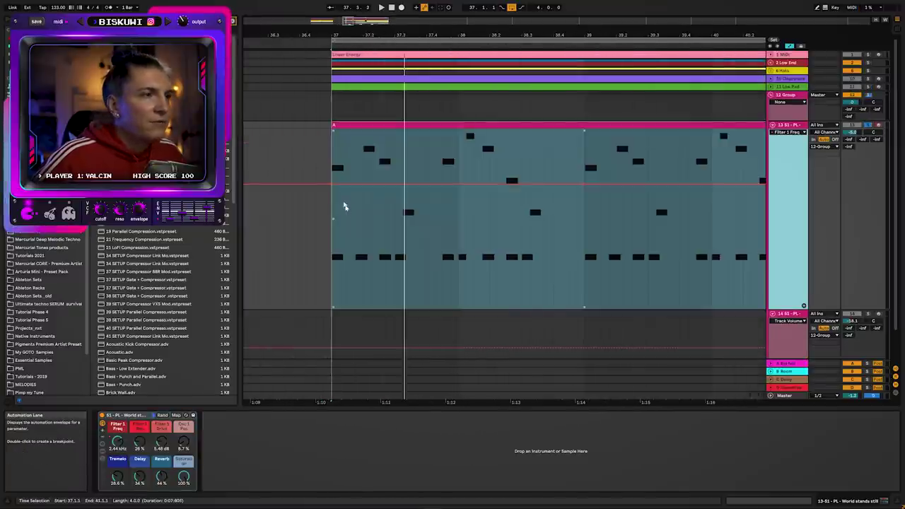
- Draw a Filter 1 Freq automation curve that rises and falls within bar 37 of the pluck track while it plays
{"action": "left_click", "coordinate": [328, 226]}
{"action": "left_click", "coordinate": [337, 230]}
{"action": "key", "text": "space"}
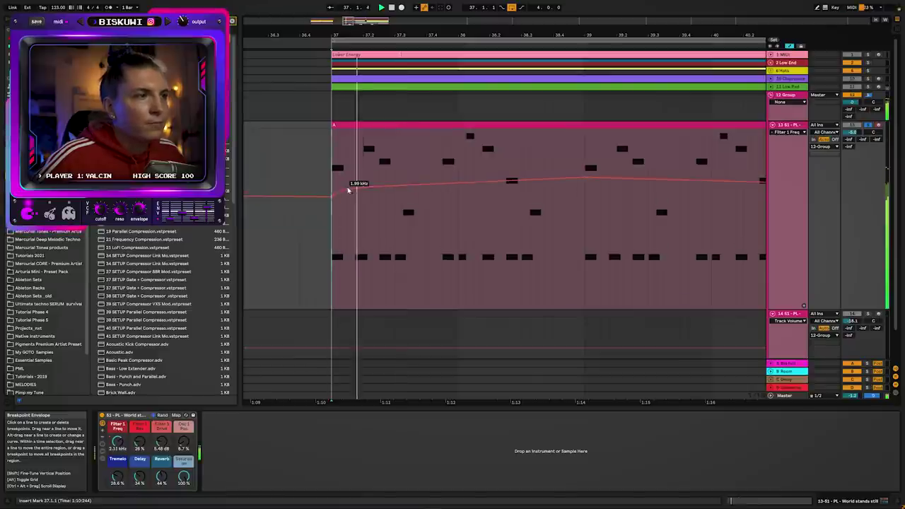
{"action": "key", "text": "space"}
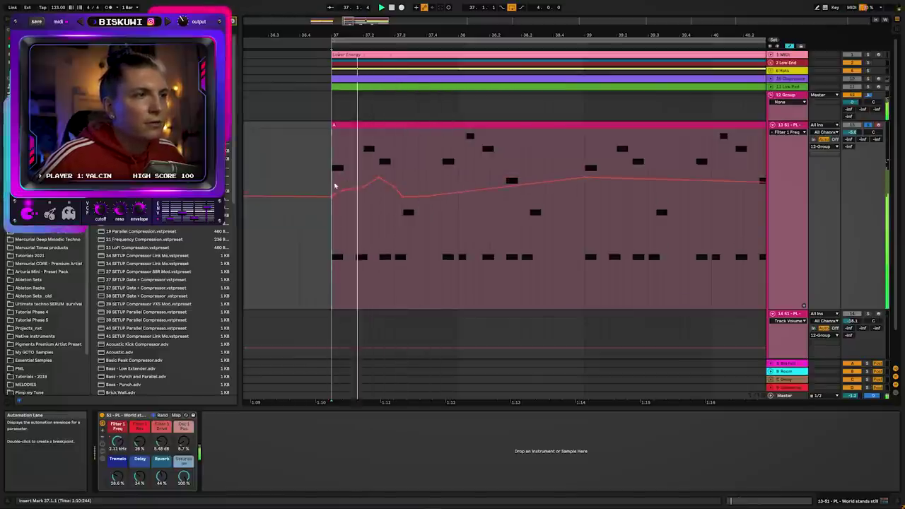
- Copy the bar 37 filter curve to the following bar and duplicate the two-bar pluck section into bars 39 to 41
{"action": "left_click_drag", "start_coordinate": [332, 188], "coordinate": [420, 188]}
{"action": "key", "text": "ctrl+c"}
{"action": "left_click", "coordinate": [443, 188]}
{"action": "key", "text": "ctrl+v"}
{"action": "left_click_drag", "start_coordinate": [333, 212], "coordinate": [584, 212]}
{"action": "scroll", "coordinate": [493, 212], "scroll_direction": "down", "scroll_amount": 3}
{"action": "key", "text": "ctrl+d"}
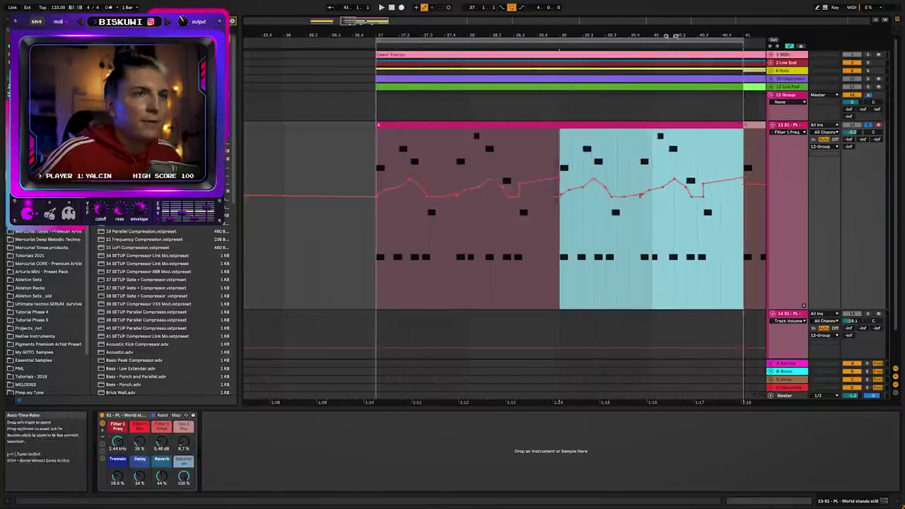
{"action": "left_click_drag", "start_coordinate": [559, 212], "coordinate": [376, 212]}
{"action": "key", "text": "ctrl+l"}
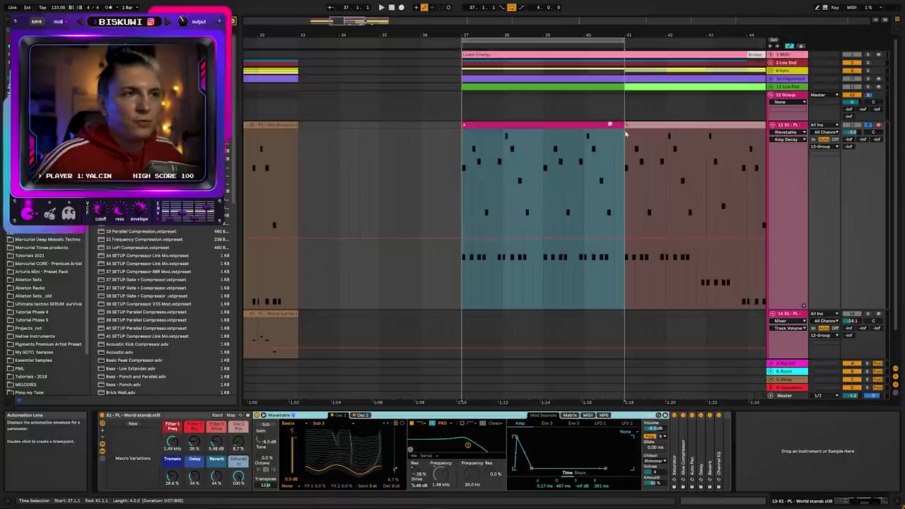
- Play the pluck section and set the Wavetable amp envelope decay to 600 ms
{"action": "left_click", "coordinate": [479, 186]}
{"action": "key", "text": "space"}
{"action": "mouse_move", "coordinate": [563, 486]}
{"action": "left_mouse_down"}
{"action": "mouse_move", "coordinate": [564, 505]}
{"action": "mouse_move", "coordinate": [564, 469]}
{"action": "mouse_move", "coordinate": [570, 499]}
{"action": "left_mouse_up"}
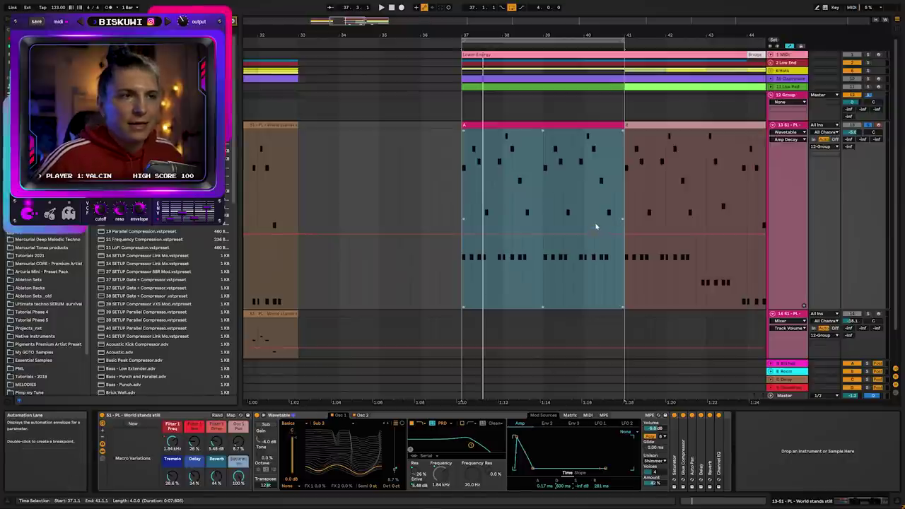
- Draw a Reverb automation rise near the end of bar 37 on the pluck track and drop it back before bar 38
{"action": "left_click", "coordinate": [800, 125]}
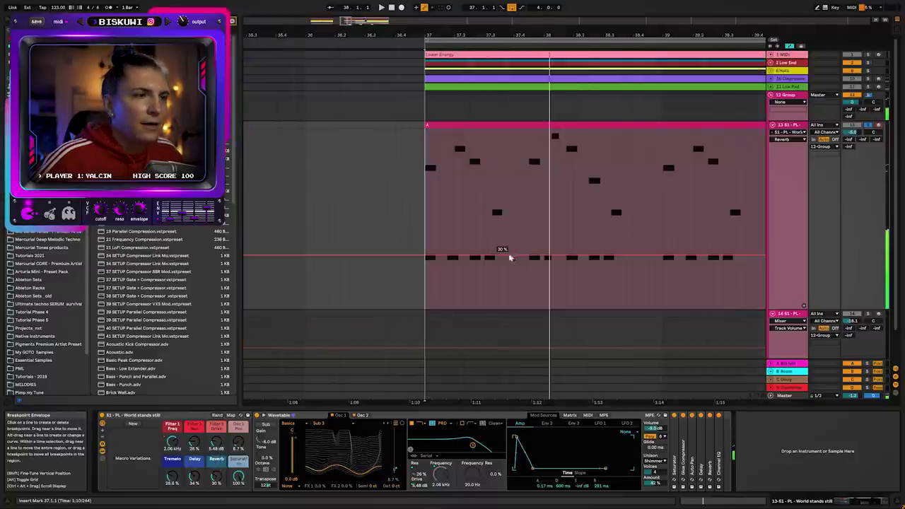
{"action": "left_click_drag", "start_coordinate": [508, 255], "coordinate": [529, 229]}
{"action": "key", "text": "space"}
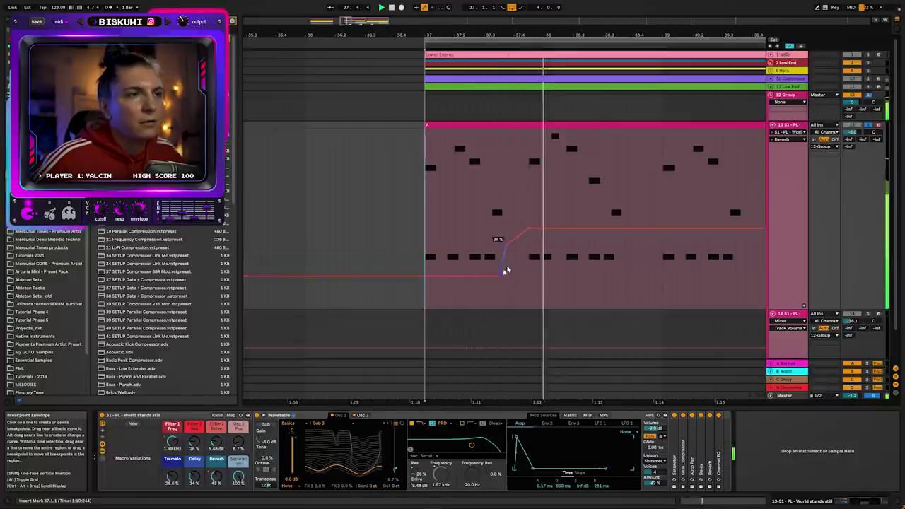
{"action": "key", "text": "space"}
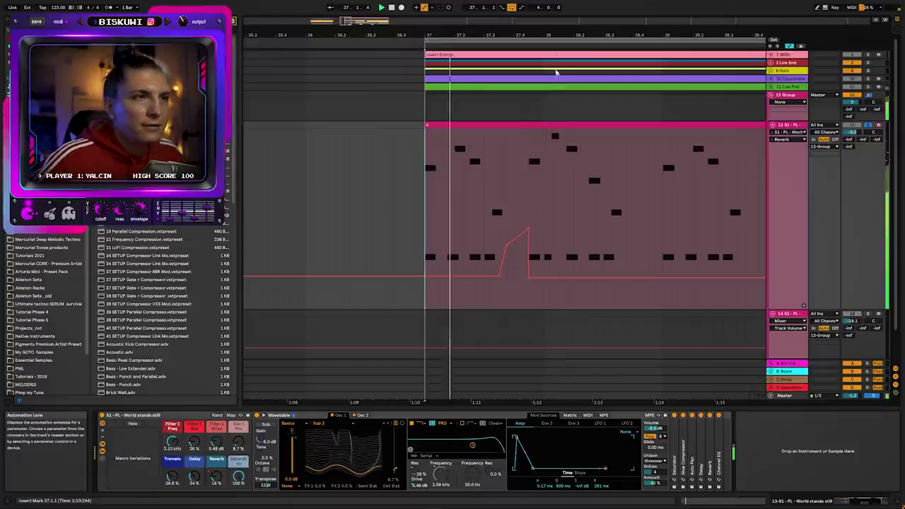
- Shape repeated Reverb swells across bars 37 to 41 of the pluck track, raising the first two to higher peaks
{"action": "mouse_move", "coordinate": [522, 226]}
{"action": "left_mouse_down"}
{"action": "mouse_move", "coordinate": [516, 185]}
{"action": "mouse_move", "coordinate": [514, 219]}
{"action": "left_mouse_up"}
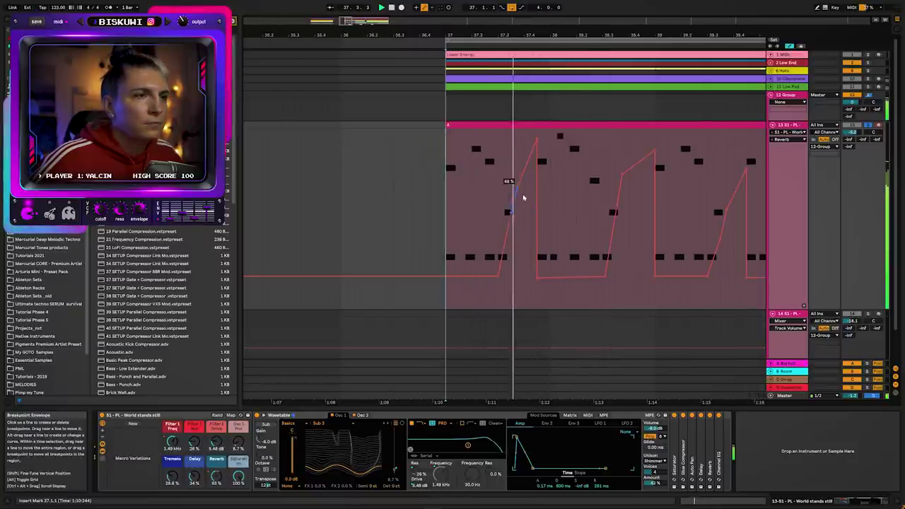
{"action": "left_click_drag", "start_coordinate": [520, 188], "coordinate": [520, 162]}
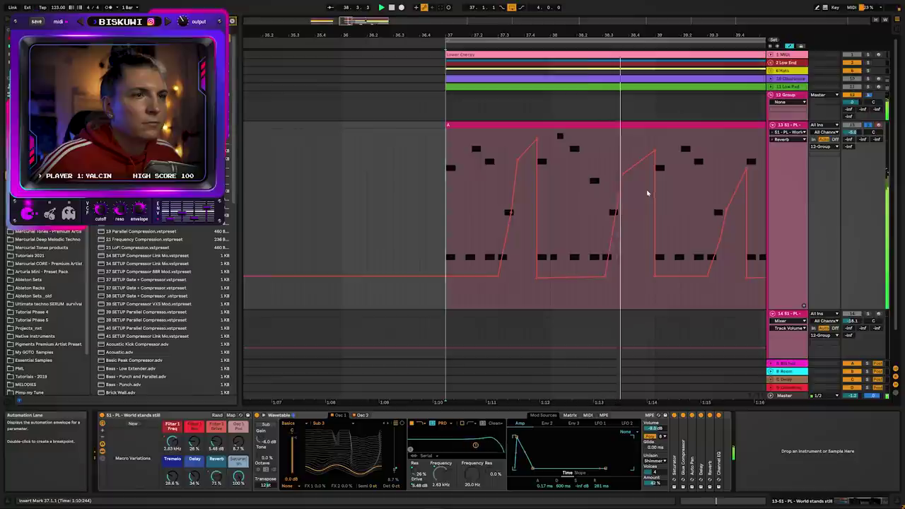
{"action": "left_click_drag", "start_coordinate": [649, 147], "coordinate": [650, 135]}
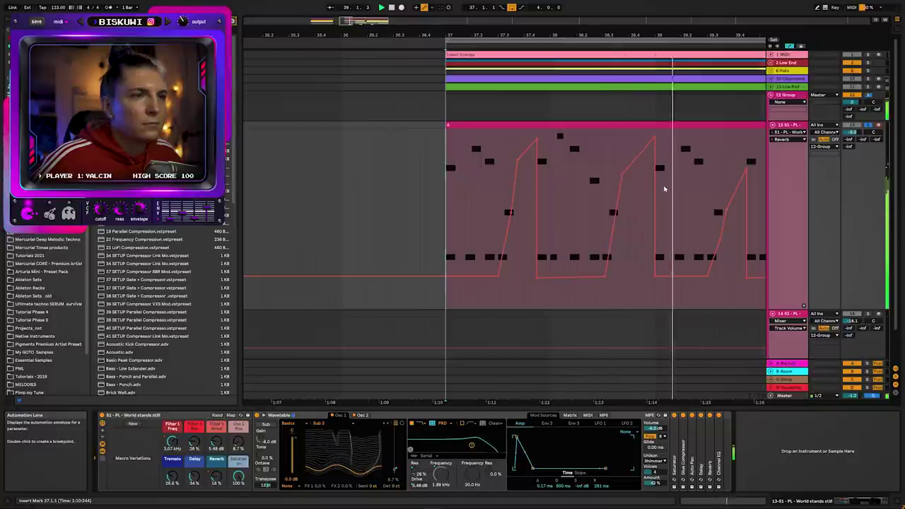
{"action": "left_click_drag", "start_coordinate": [654, 32], "coordinate": [512, 30]}
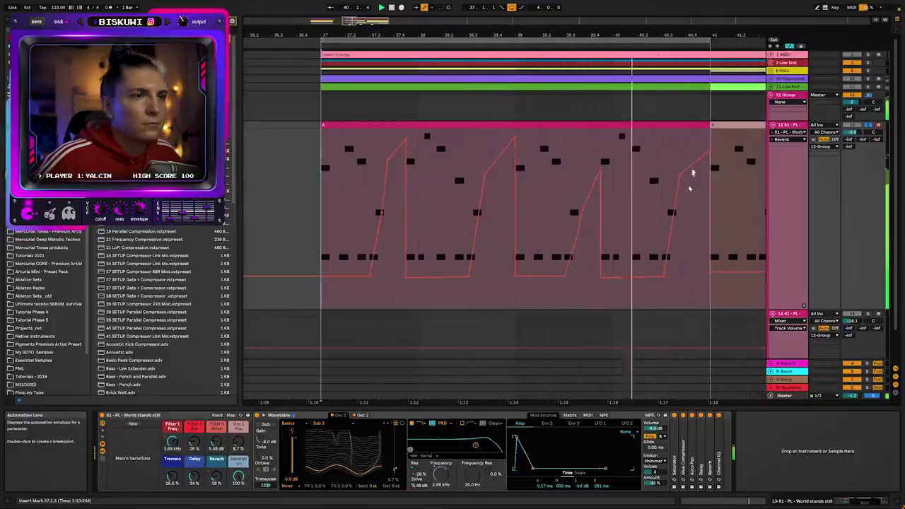
{"action": "scroll", "coordinate": [473, 255], "scroll_direction": "down", "scroll_amount": 3}
- Repeat the Reverb automation of bars 37 to 41 through bar 53 and delete the excess beyond the arrangement's end
{"action": "left_click_drag", "start_coordinate": [413, 195], "coordinate": [593, 253]}
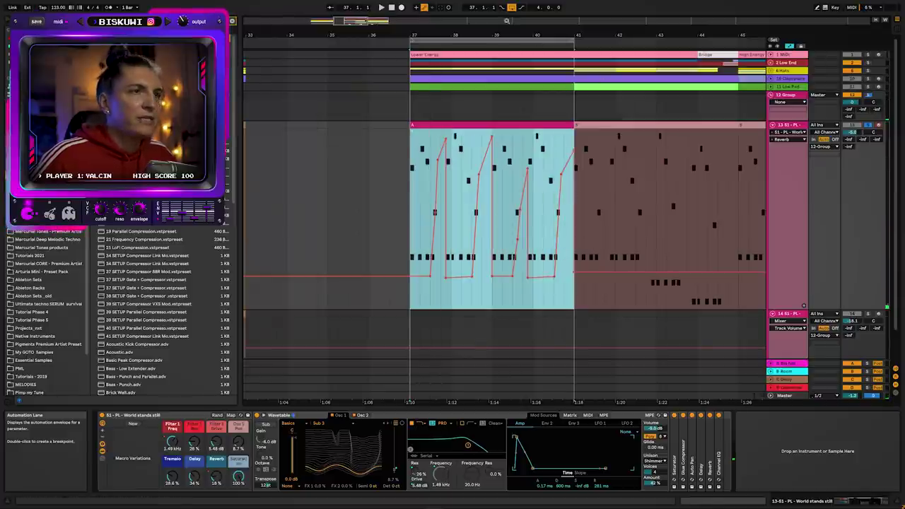
{"action": "left_click_drag", "start_coordinate": [503, 31], "coordinate": [465, 6]}
{"action": "key", "text": "ctrl+d"}
{"action": "key", "text": "ctrl+d"}
{"action": "key", "text": "ctrl+d"}
{"action": "key", "text": "ctrl+d"}
{"action": "left_click_drag", "start_coordinate": [733, 184], "coordinate": [642, 183]}
{"action": "key", "text": "Delete"}
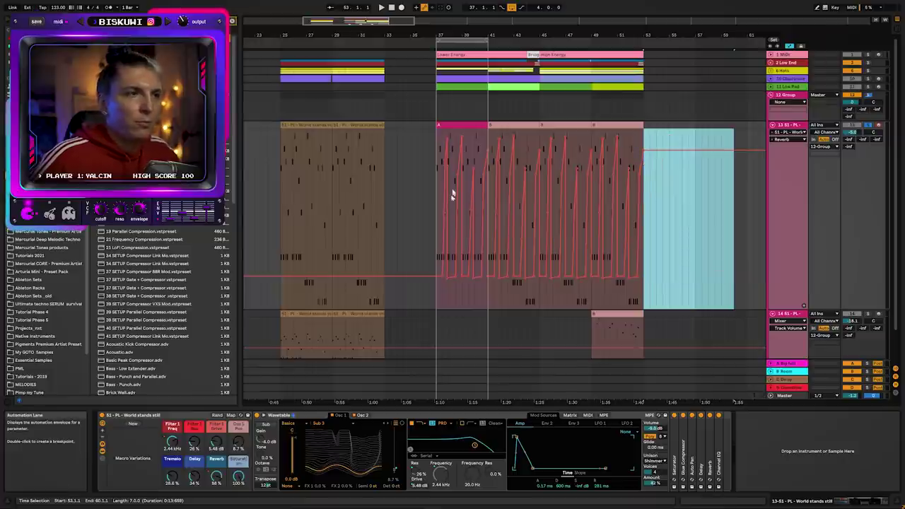
- Play the pluck with its Reverb swells and extend the loop to span bars 37 to 53
{"action": "left_click", "coordinate": [474, 194]}
{"action": "key", "text": "space"}
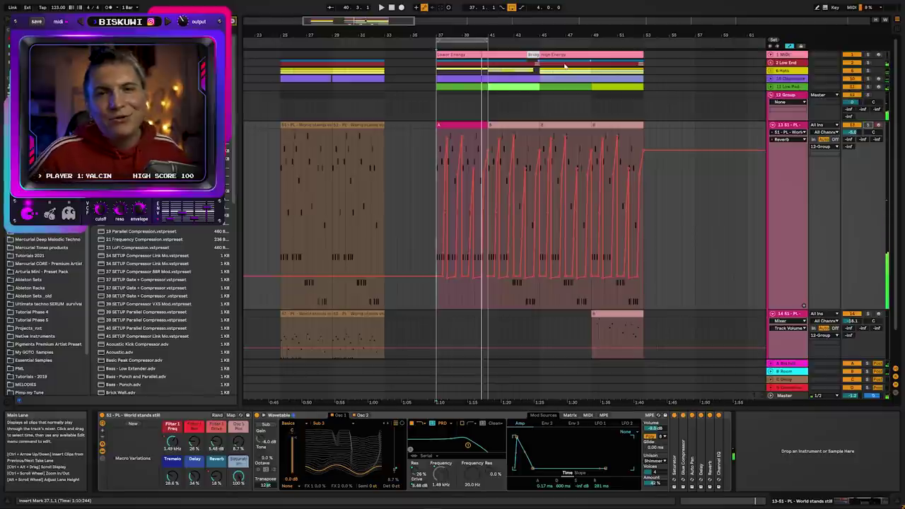
{"action": "left_click_drag", "start_coordinate": [488, 39], "coordinate": [641, 48]}
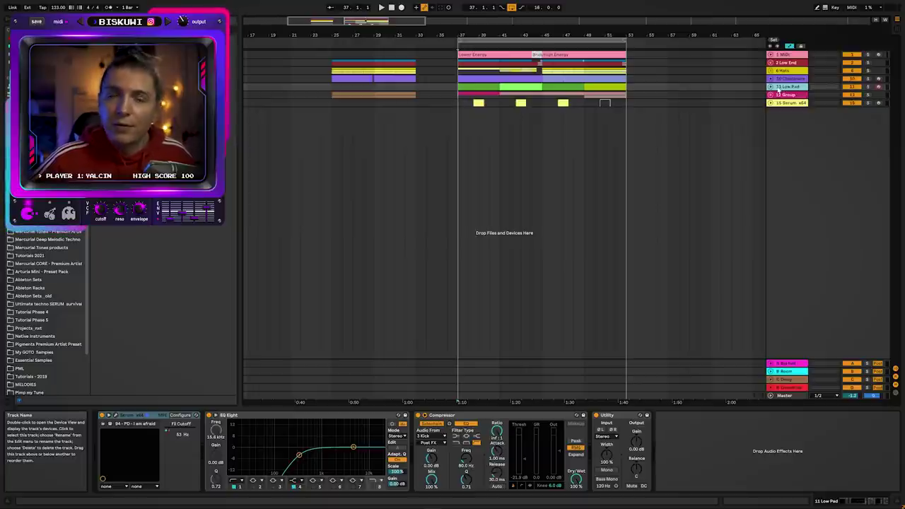
- Unfold and solo the Low Pad track, play it and enable band 8 of its EQ Eight as a low-pass filter
{"action": "left_click", "coordinate": [772, 87]}
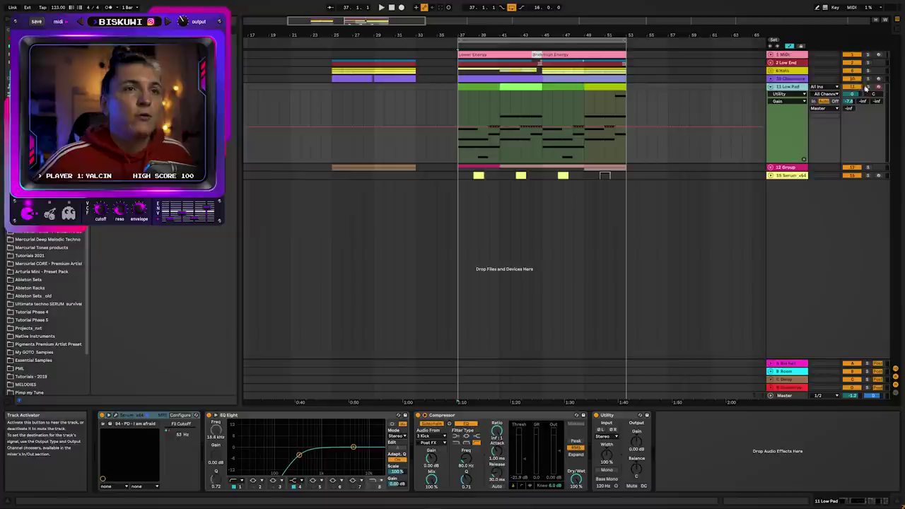
{"action": "key", "text": "space"}
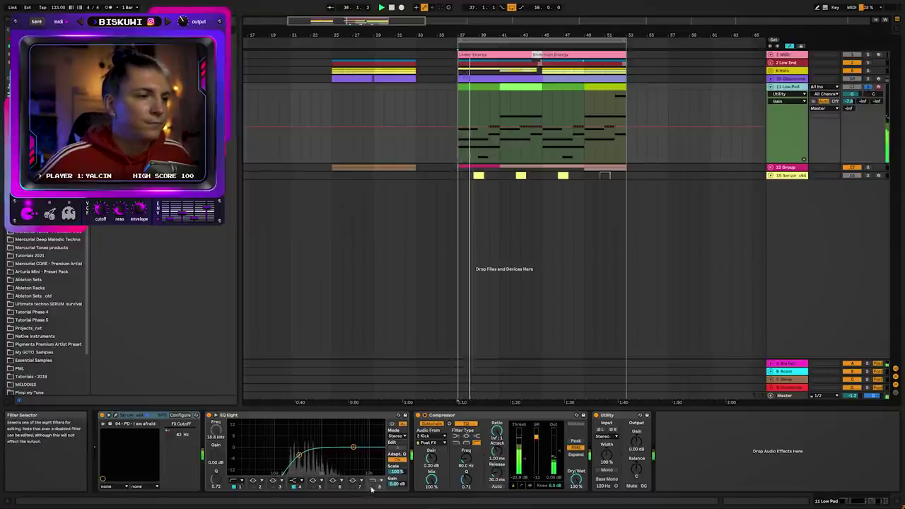
{"action": "left_click", "coordinate": [375, 453]}
{"action": "key", "text": "space"}
- Automate the low-pass band's frequency to rise until bar 45, drop, and rise again to bar 53, then play it
{"action": "left_click_drag", "start_coordinate": [216, 430], "coordinate": [216, 426]}
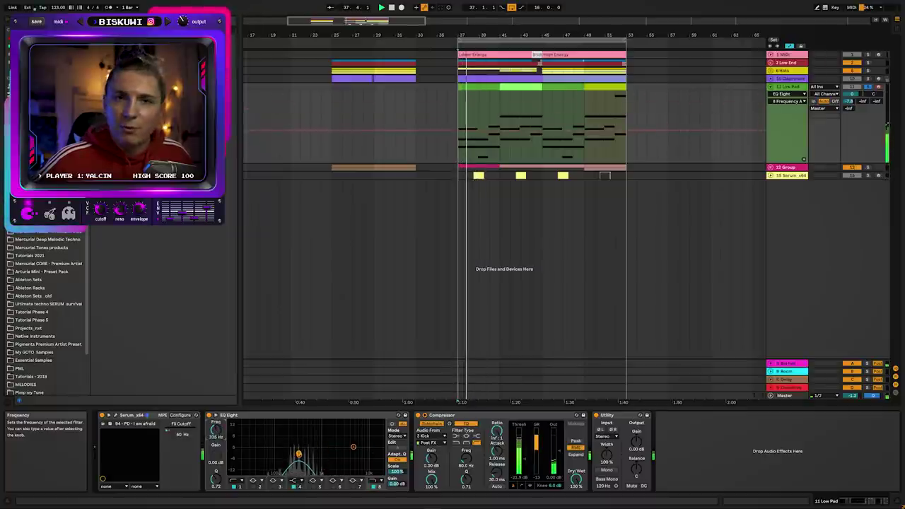
{"action": "left_click_drag", "start_coordinate": [529, 129], "coordinate": [523, 93]}
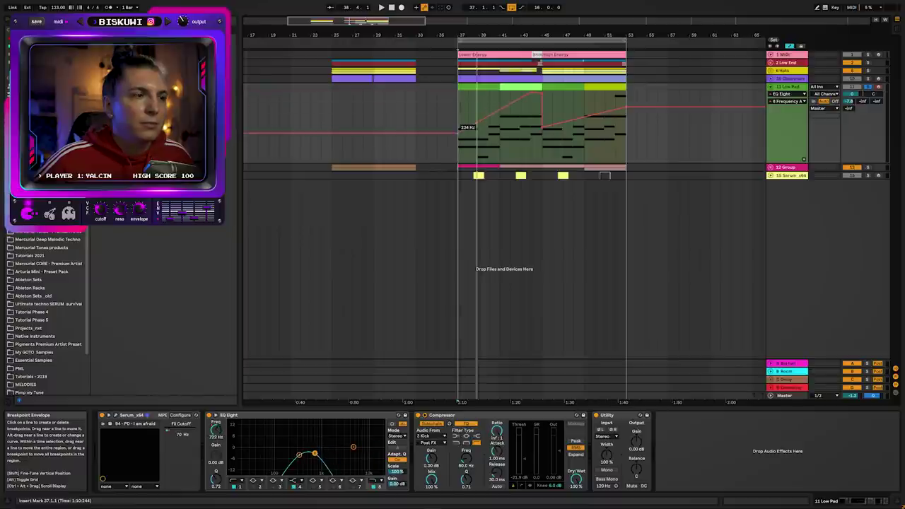
{"action": "key", "text": "space"}
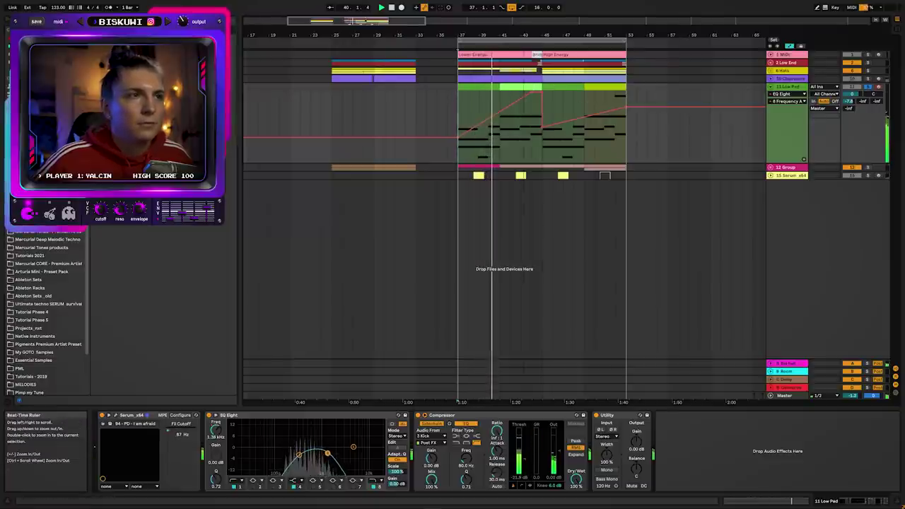
- Add a Glue Compressor after the Low Pad's EQ Eight and set its threshold to -23.2 dB while playing the pad
{"action": "left_click_drag", "start_coordinate": [523, 35], "coordinate": [524, 71]}
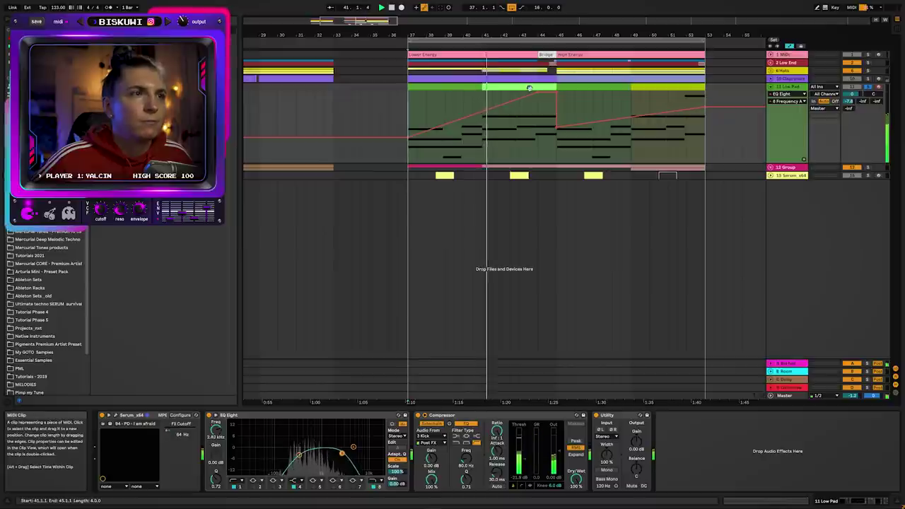
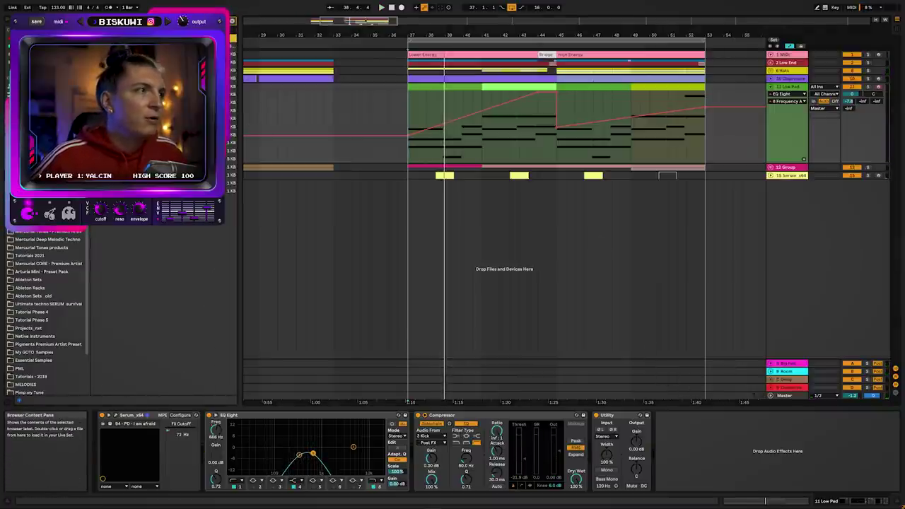
{"action": "left_click_drag", "start_coordinate": [686, 443], "coordinate": [468, 453]}
{"action": "key", "text": "space"}
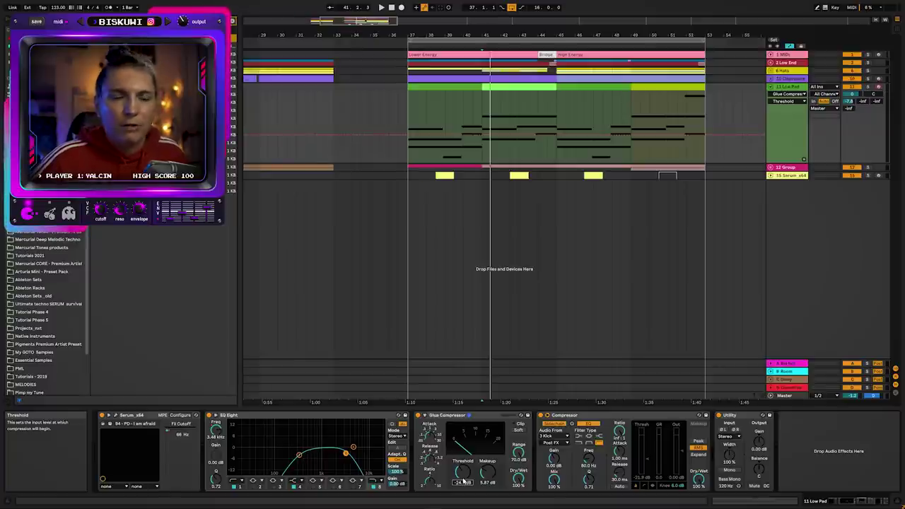
{"action": "key", "text": "space"}
{"action": "left_click_drag", "start_coordinate": [467, 475], "coordinate": [469, 471]}
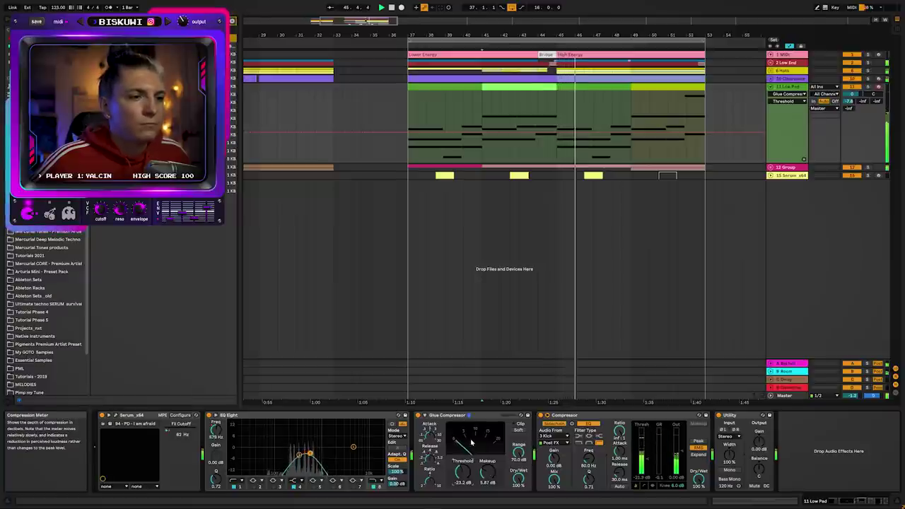
- Unfold the 12 Group, add an Auto Filter at the end of its World stands still pluck track and set the filter circuit to PRD
{"action": "left_click", "coordinate": [772, 126]}
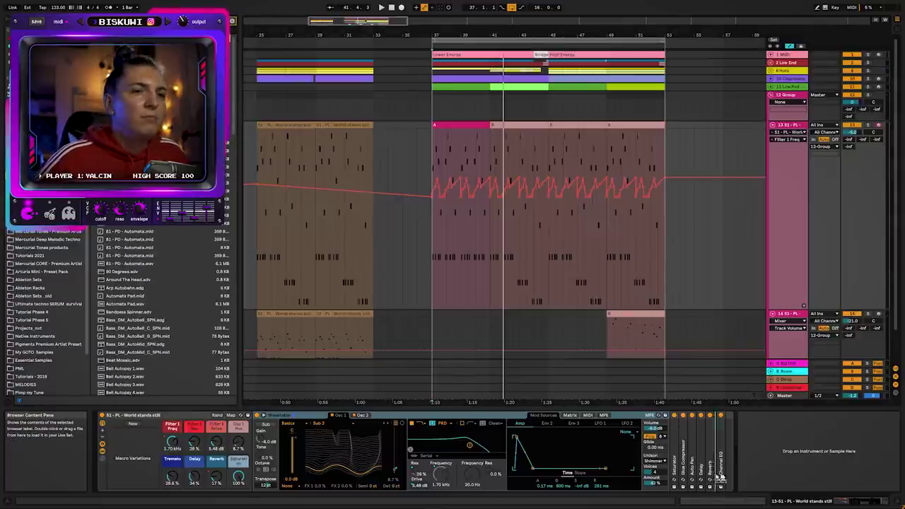
{"action": "left_click_drag", "start_coordinate": [546, 150], "coordinate": [587, 242]}
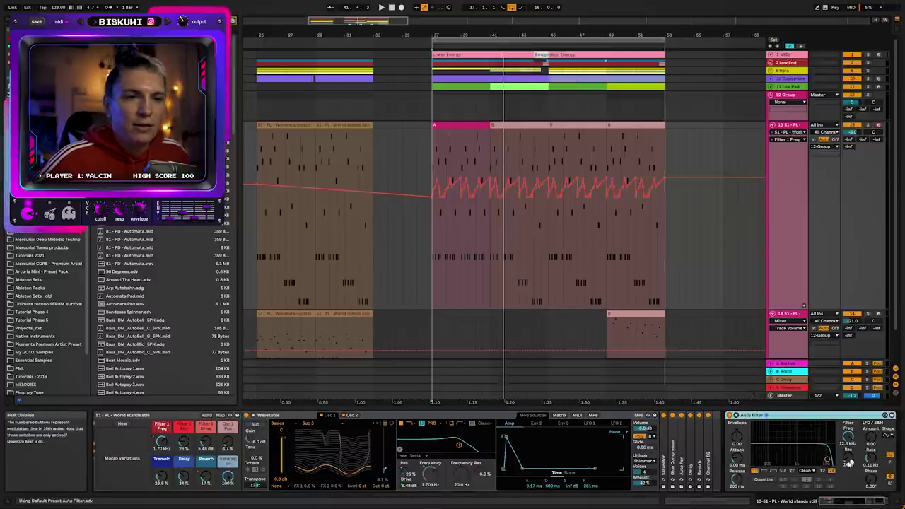
{"action": "left_click", "coordinate": [807, 472]}
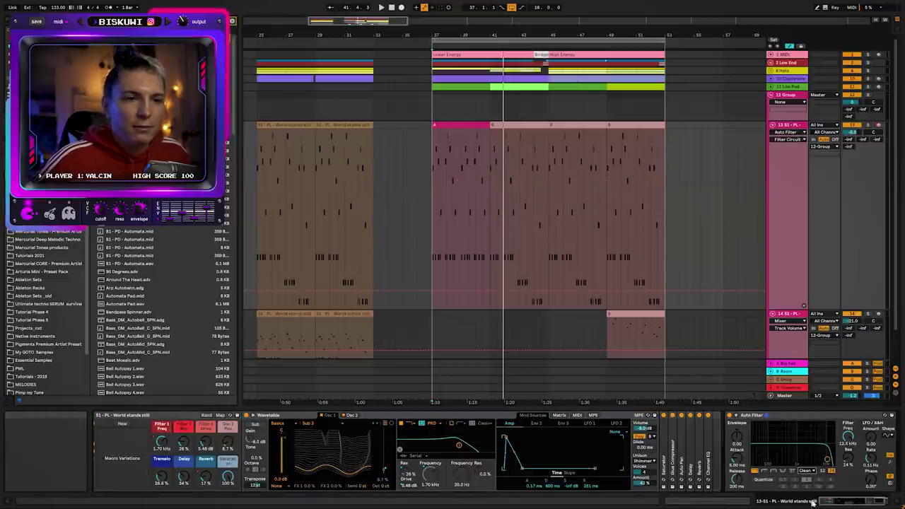
{"action": "left_click", "coordinate": [813, 503]}
{"action": "scroll", "coordinate": [812, 481], "scroll_direction": "right", "scroll_amount": 2}
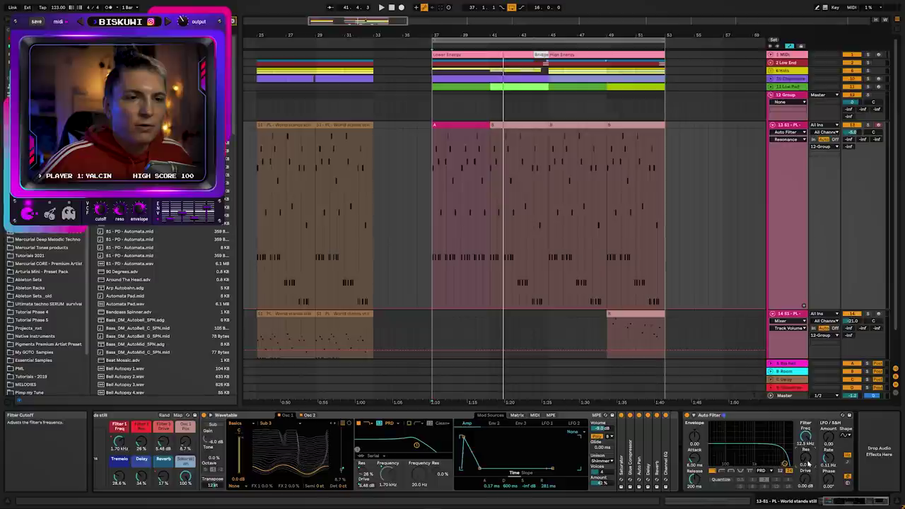
- Automate the pluck's Auto Filter frequency to rise from bar 37 into the bridge, drop at bar 45 and rise again to bar 53, then play it
{"action": "key", "text": "space"}
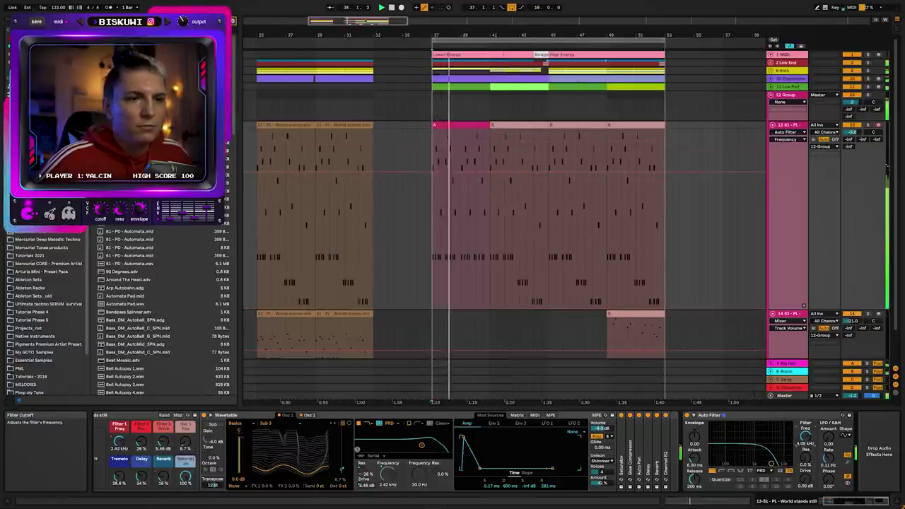
{"action": "key", "text": "a"}
{"action": "key", "text": "a"}
{"action": "mouse_move", "coordinate": [551, 166]}
{"action": "left_mouse_down"}
{"action": "mouse_move", "coordinate": [536, 129]}
{"action": "mouse_move", "coordinate": [550, 149]}
{"action": "left_mouse_up"}
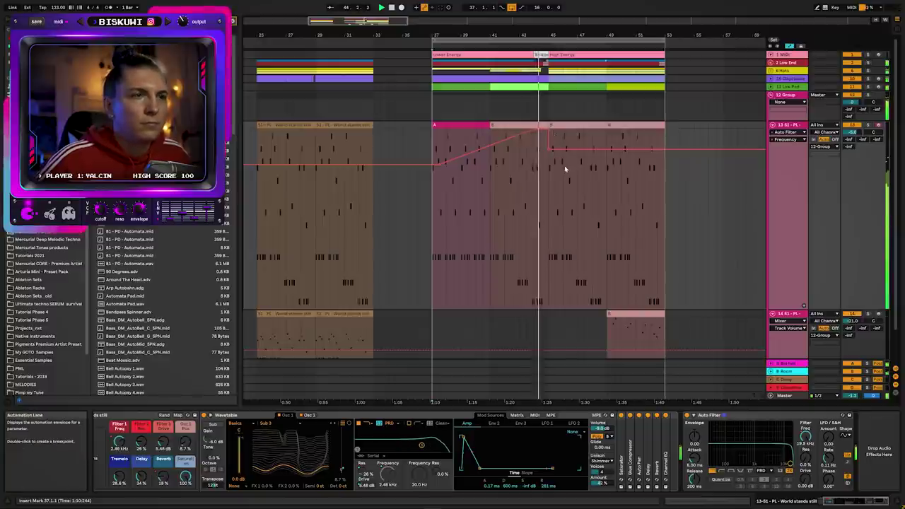
{"action": "left_click_drag", "start_coordinate": [548, 151], "coordinate": [550, 147]}
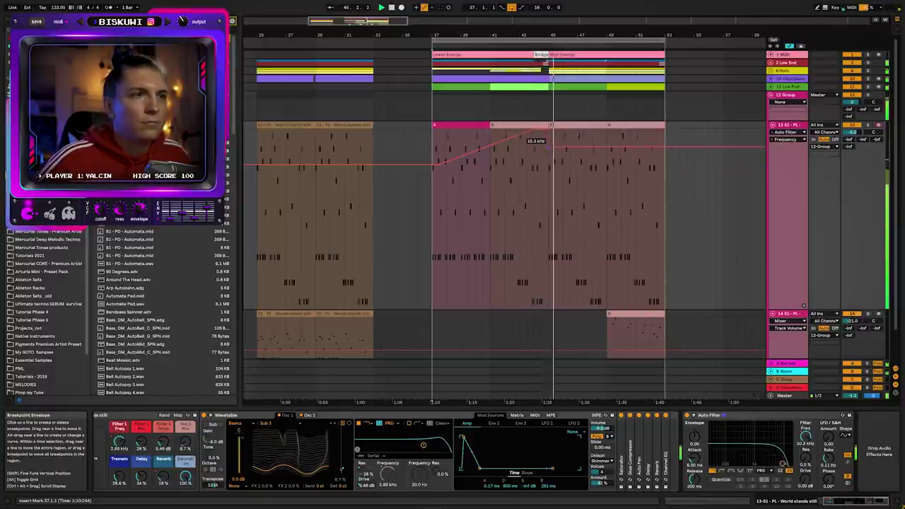
{"action": "left_click", "coordinate": [671, 147]}
{"action": "left_click_drag", "start_coordinate": [665, 147], "coordinate": [665, 133]}
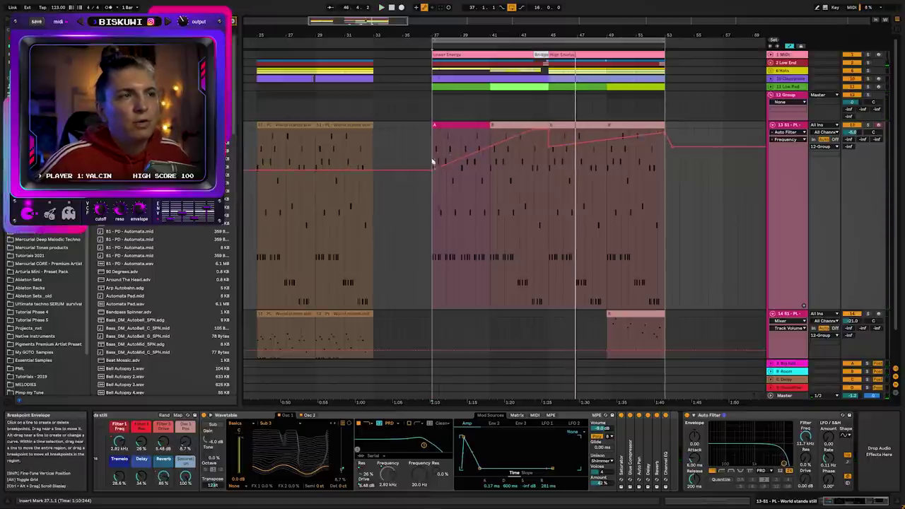
{"action": "key", "text": "space"}
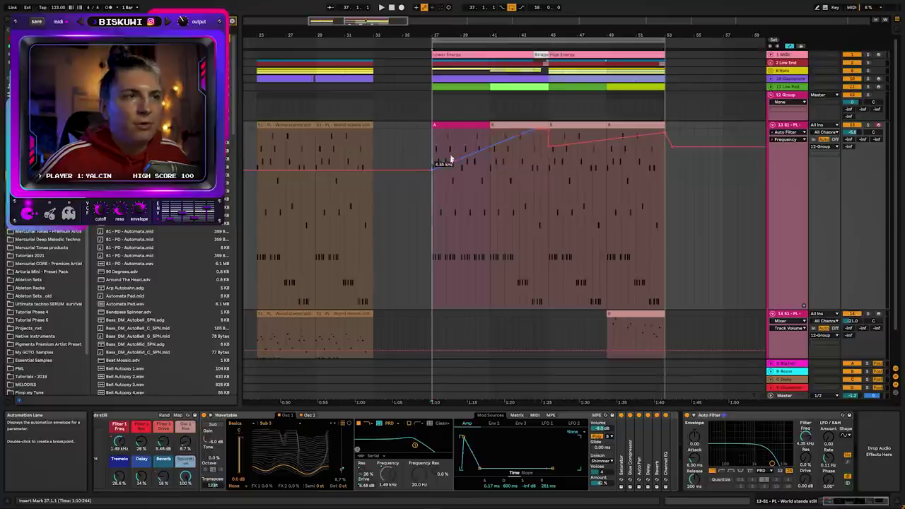
{"action": "left_click", "coordinate": [569, 152]}
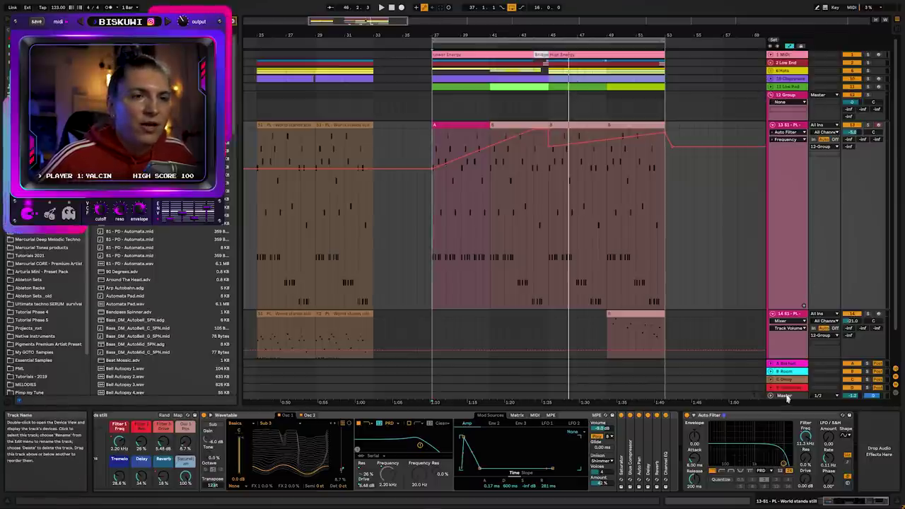
- Set the 12 Group's Overdrive send to -13.4 dB and automate the Low Pad's Overdrive send to rise from bar 41 and drop at bar 45
{"action": "left_click", "coordinate": [787, 388]}
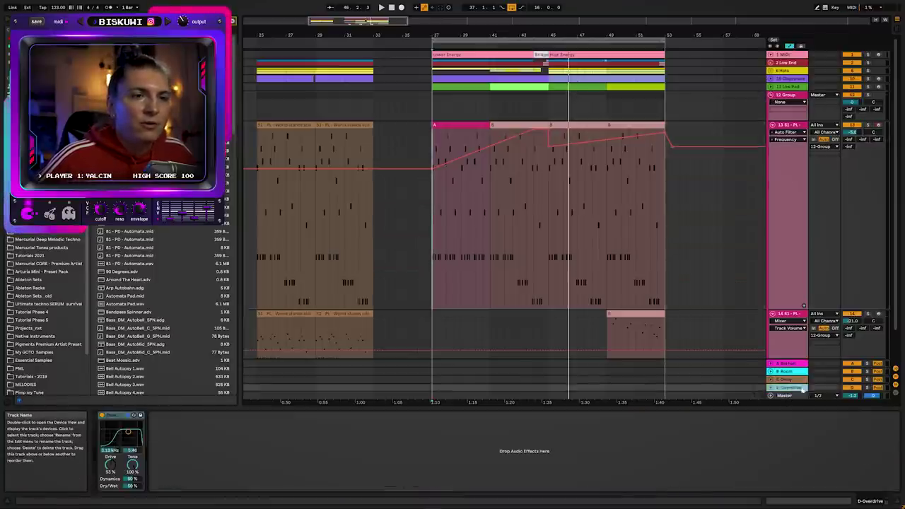
{"action": "left_click", "coordinate": [785, 87]}
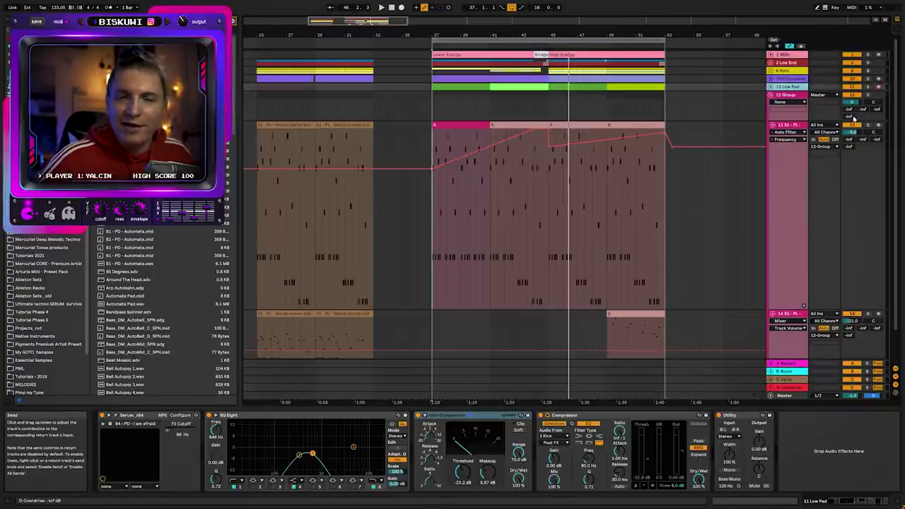
{"action": "left_click_drag", "start_coordinate": [849, 117], "coordinate": [849, 110]}
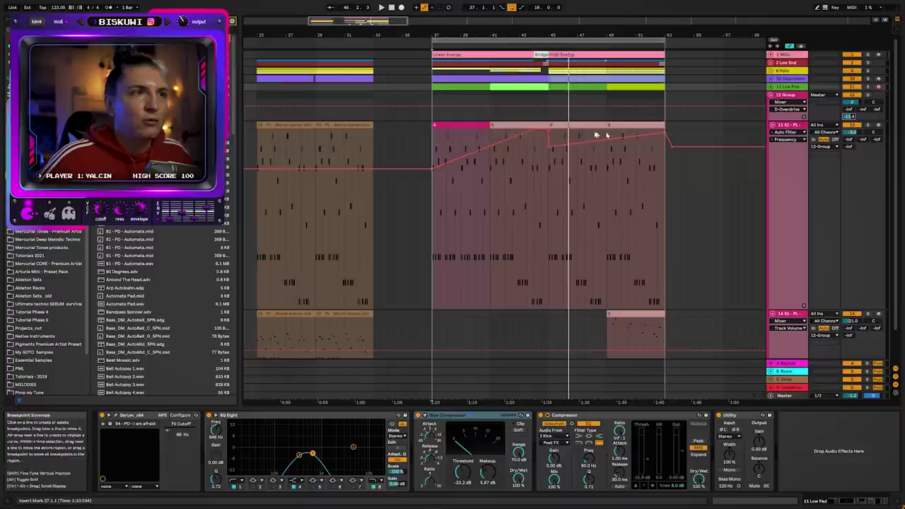
{"action": "left_click", "coordinate": [539, 106]}
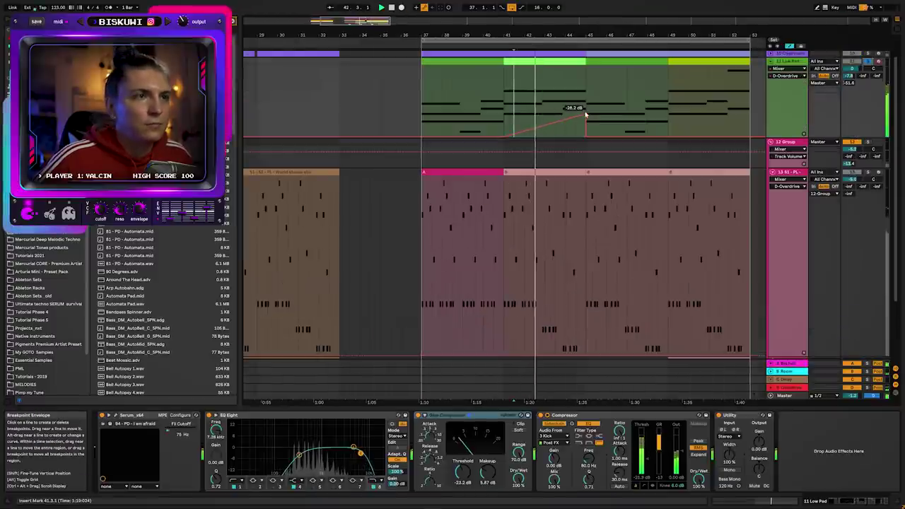
{"action": "left_click_drag", "start_coordinate": [586, 113], "coordinate": [586, 107]}
{"action": "key", "text": "space"}
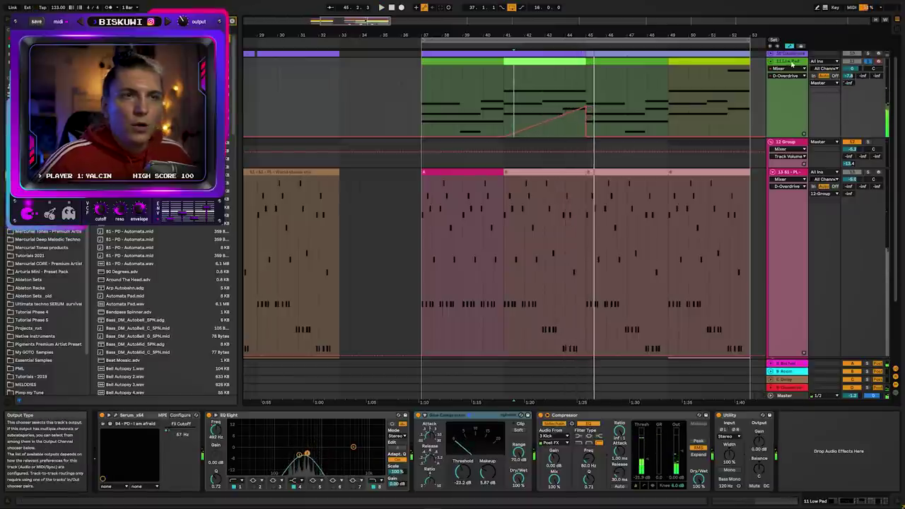
- Insert a return track, load Hybrid Reverb on it and set its algorithm to Shimmer
{"action": "right_click", "coordinate": [793, 388]}
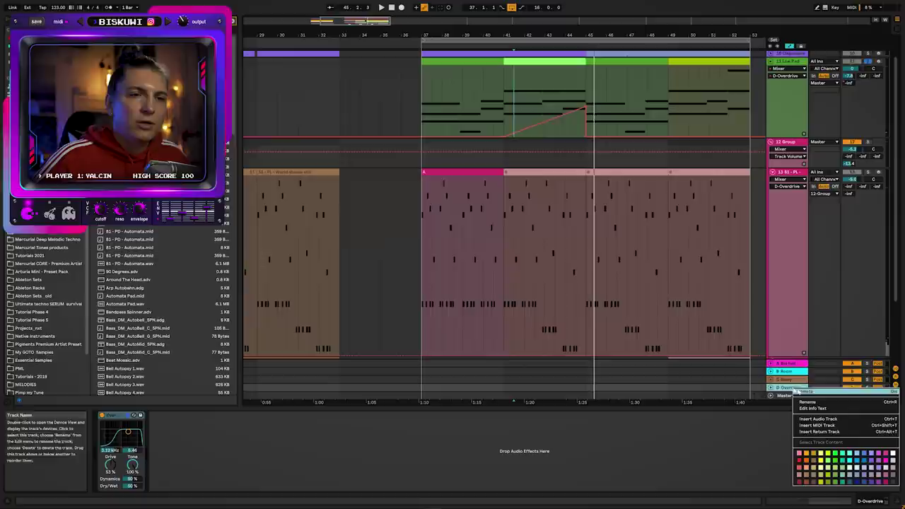
{"action": "left_click", "coordinate": [826, 430]}
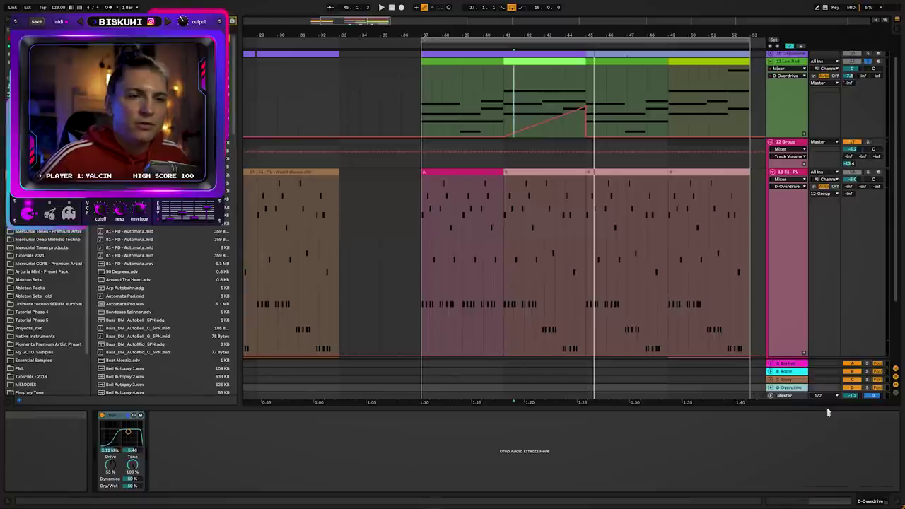
{"action": "key", "text": "ctrl+f"}
{"action": "type", "text": "shimmer"}
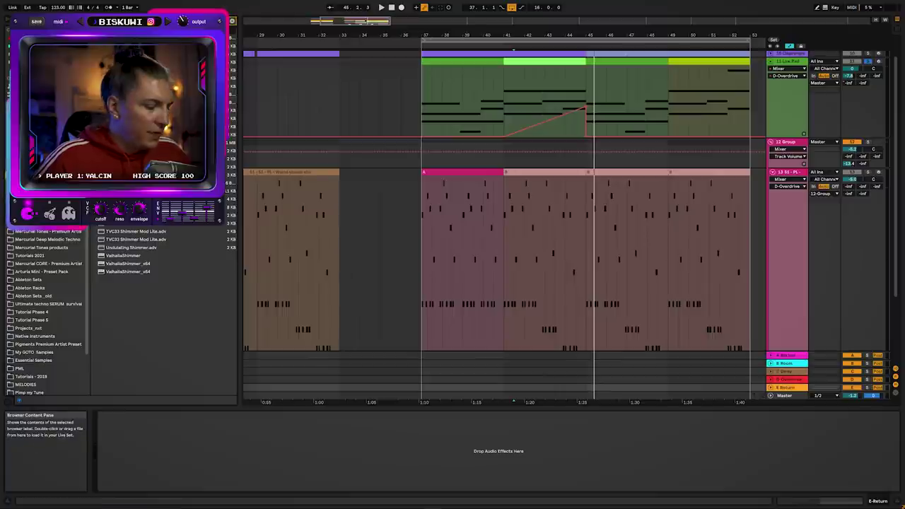
{"action": "key", "text": "BackSpace"}
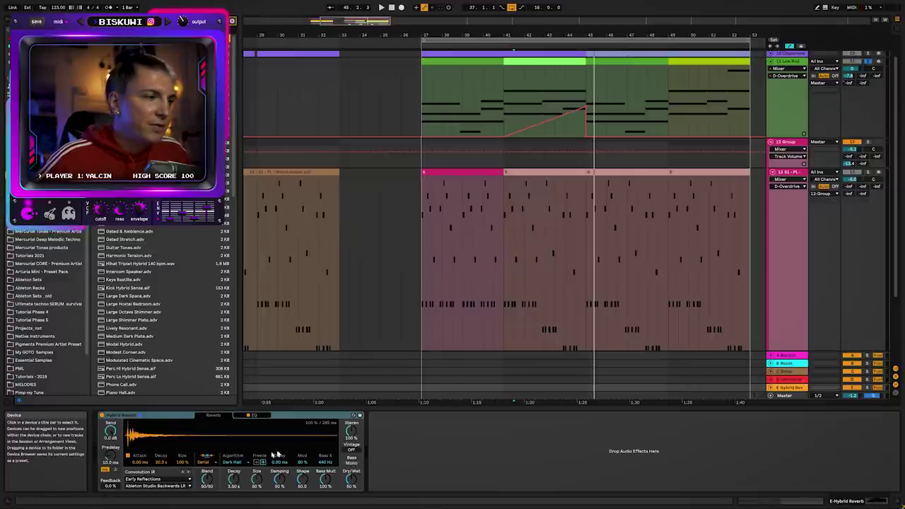
{"action": "left_click", "coordinate": [246, 462]}
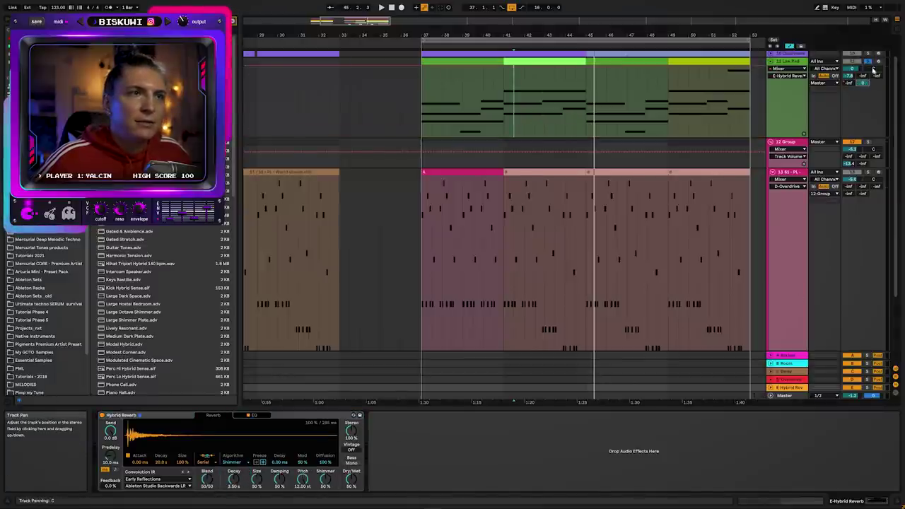
- Play the Low Pad through the soloed Hybrid Reverb return with its Dry/Wet at 100%
{"action": "left_click", "coordinate": [651, 100]}
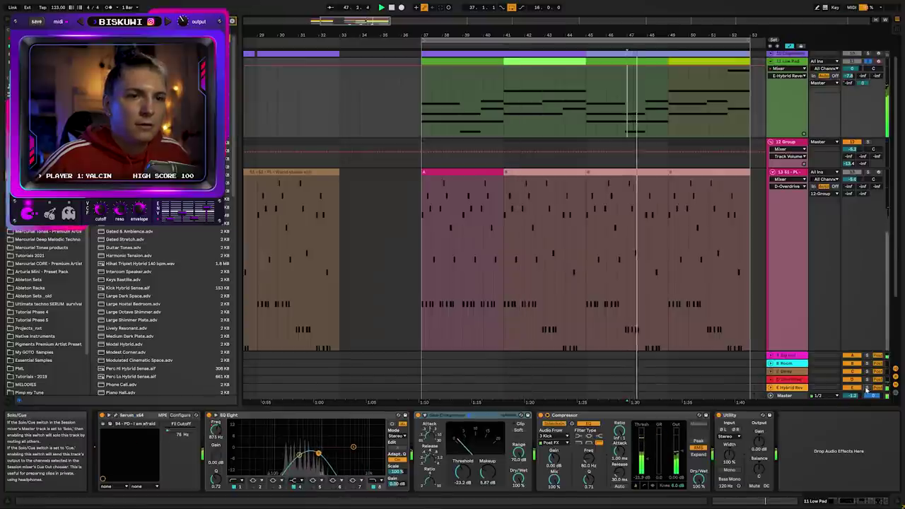
{"action": "left_click", "coordinate": [792, 388]}
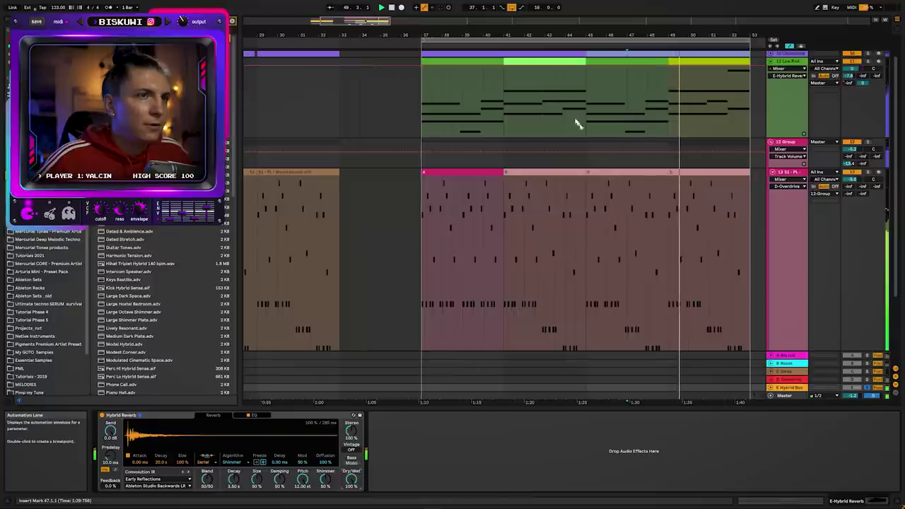
{"action": "left_click", "coordinate": [552, 121]}
{"action": "left_click", "coordinate": [787, 395]}
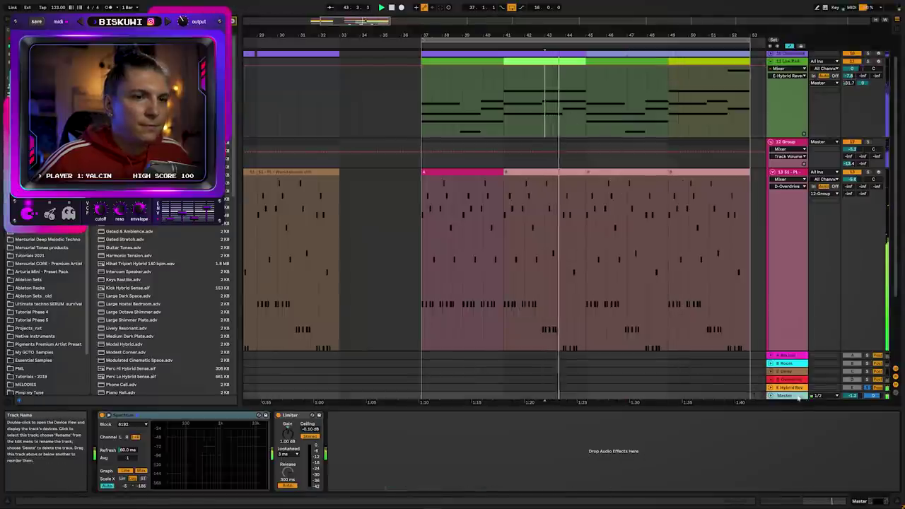
{"action": "left_click", "coordinate": [790, 389]}
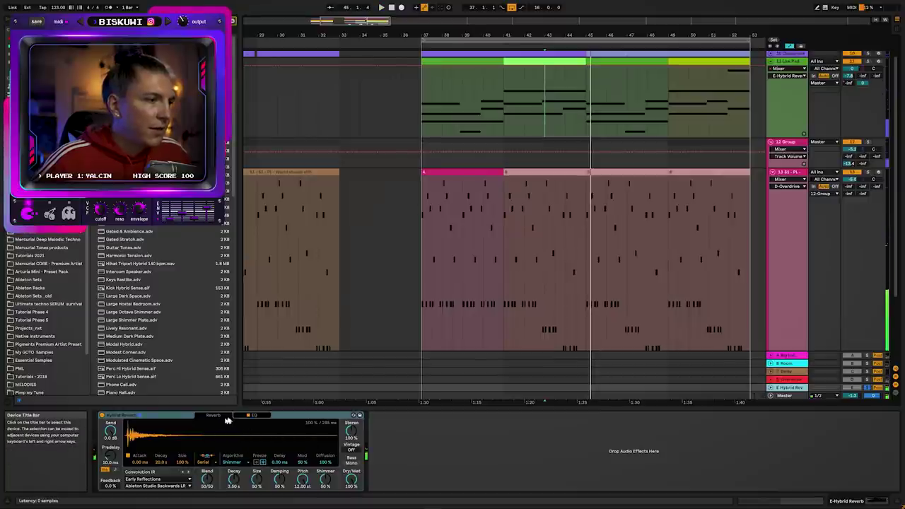
- Cut the Hybrid Reverb's lows at 468 Hz in its EQ, and set decay to 7.10 s, size to 79% and damping to 27%
{"action": "left_click", "coordinate": [249, 416]}
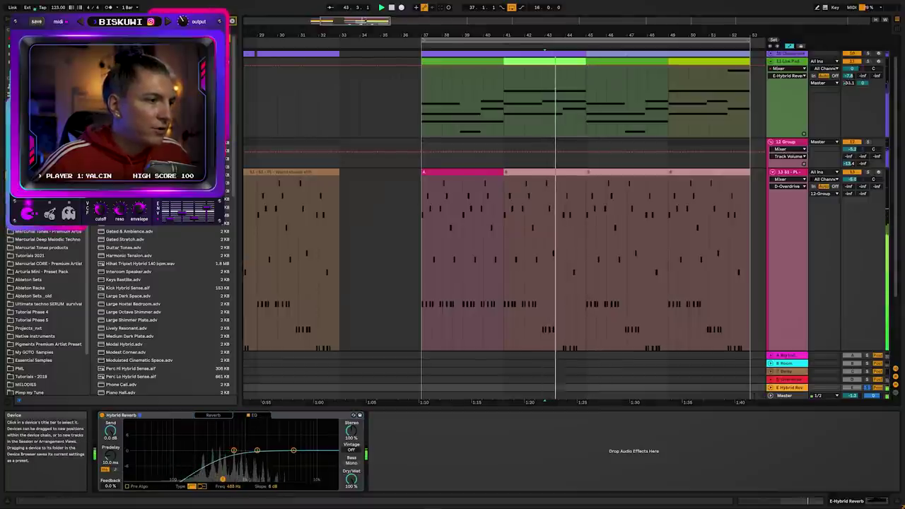
{"action": "left_click", "coordinate": [213, 415]}
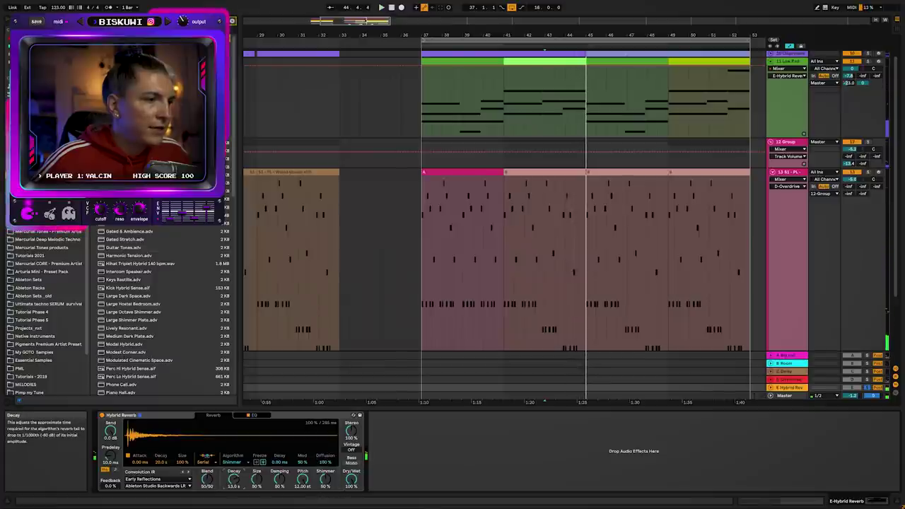
{"action": "key", "text": "space"}
{"action": "left_click_drag", "start_coordinate": [280, 485], "coordinate": [280, 497]}
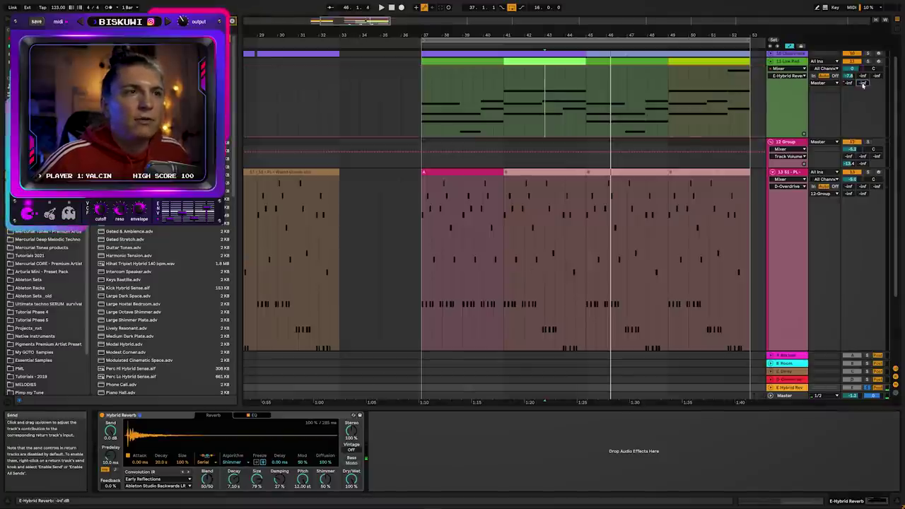
- Automate the Low Pad's Hybrid Reverb send to climb steeply from bar 42, flatten near bar 44 and drop at bar 45
{"action": "left_click", "coordinate": [532, 137]}
{"action": "left_click_drag", "start_coordinate": [562, 139], "coordinate": [587, 112]}
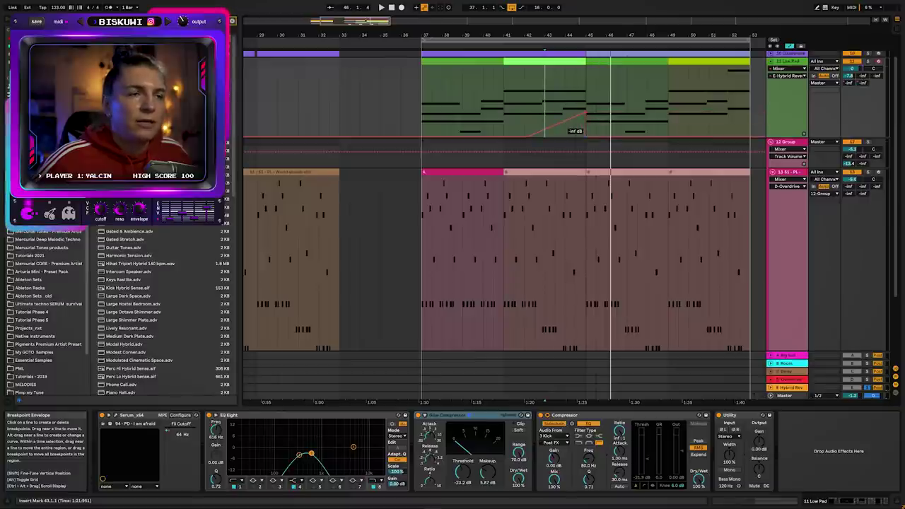
{"action": "left_click", "coordinate": [535, 115]}
{"action": "key", "text": "space"}
{"action": "left_click_drag", "start_coordinate": [587, 112], "coordinate": [586, 71]}
{"action": "left_click_drag", "start_coordinate": [558, 102], "coordinate": [565, 77]}
- Play the pad from bar 41, extend the send's rise back to bar 41 with a low breakpoint near bar 42, and select the Hybrid Reverb return
{"action": "left_click", "coordinate": [516, 103]}
{"action": "key", "text": "space"}
{"action": "key", "text": "space"}
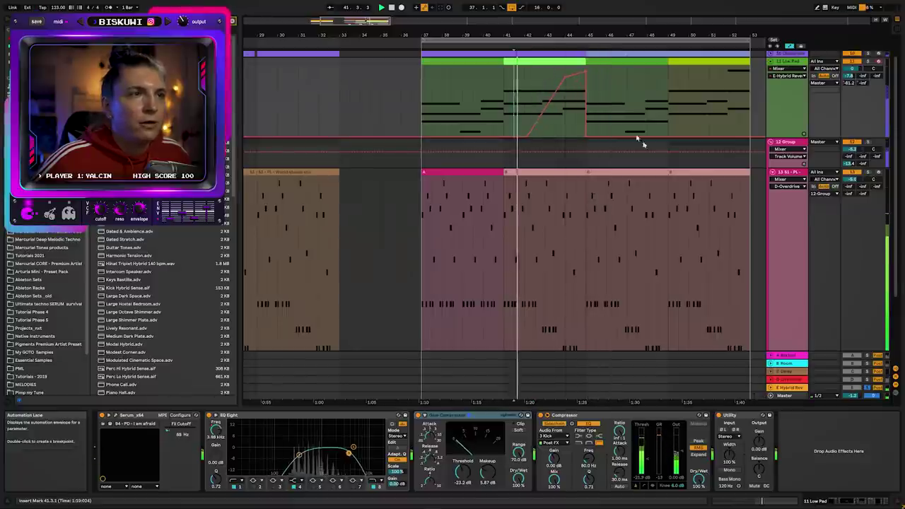
{"action": "scroll", "coordinate": [642, 148], "scroll_direction": "up", "scroll_amount": 2}
{"action": "mouse_move", "coordinate": [523, 163]}
{"action": "left_mouse_down"}
{"action": "mouse_move", "coordinate": [537, 140]}
{"action": "mouse_move", "coordinate": [529, 150]}
{"action": "left_mouse_up"}
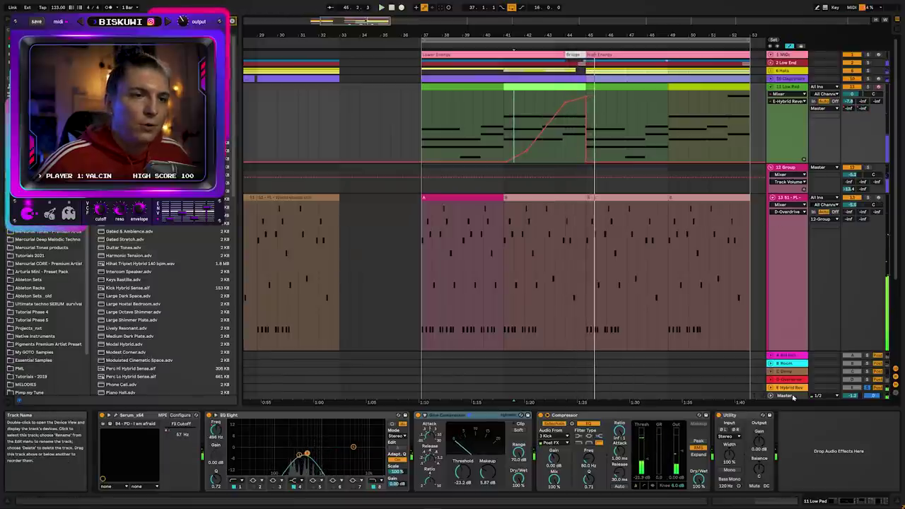
{"action": "left_click", "coordinate": [790, 388]}
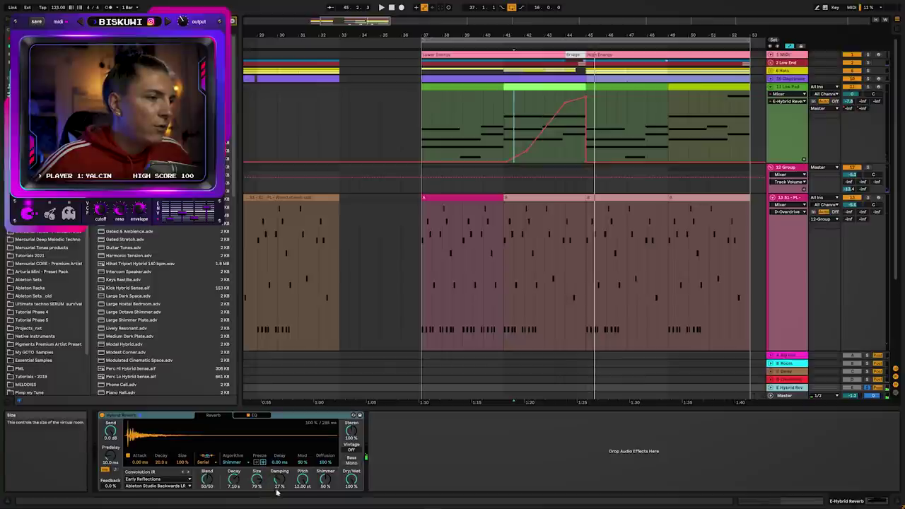
- Lower the Hybrid Reverb's damping to 22%, boost its EQ highs 5.3 dB at 2.97 kHz, and set Vintage to Old
{"action": "left_click_drag", "start_coordinate": [280, 481], "coordinate": [280, 487]}
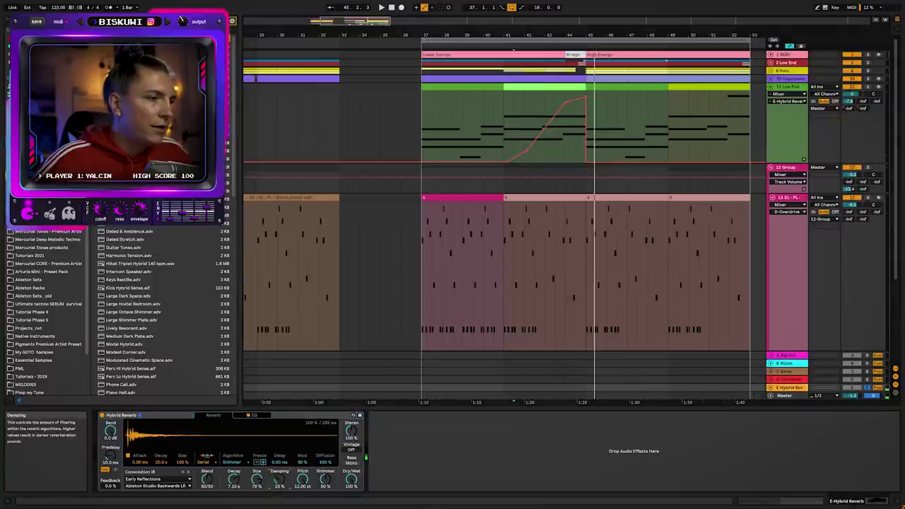
{"action": "left_click", "coordinate": [253, 415]}
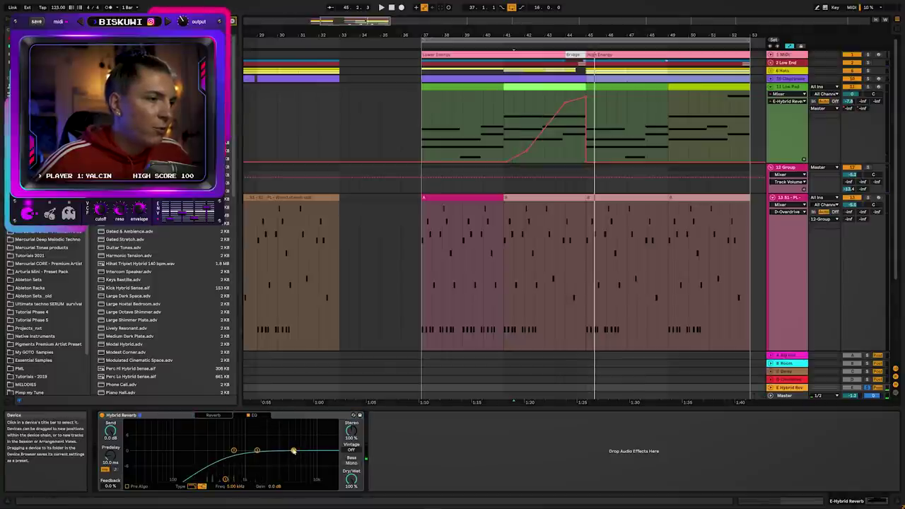
{"action": "key", "text": "space"}
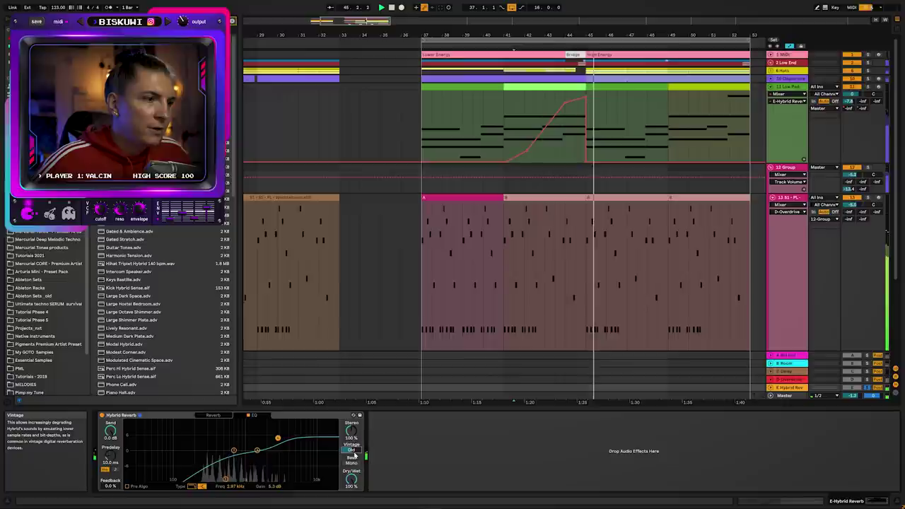
- Switch the Hybrid Reverb's convolution impulse response from Early Reflections to the Halls category's Berliner Hall LR
{"action": "left_click", "coordinate": [210, 415]}
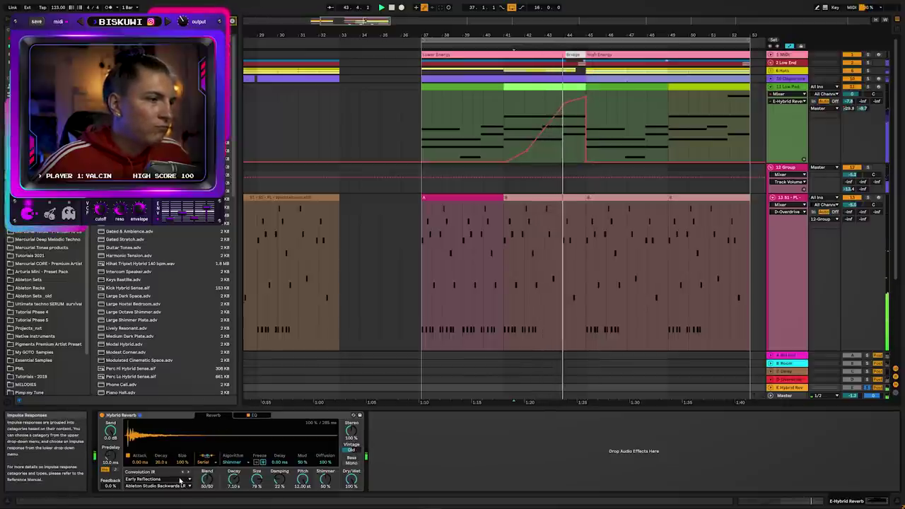
{"action": "left_click", "coordinate": [182, 479]}
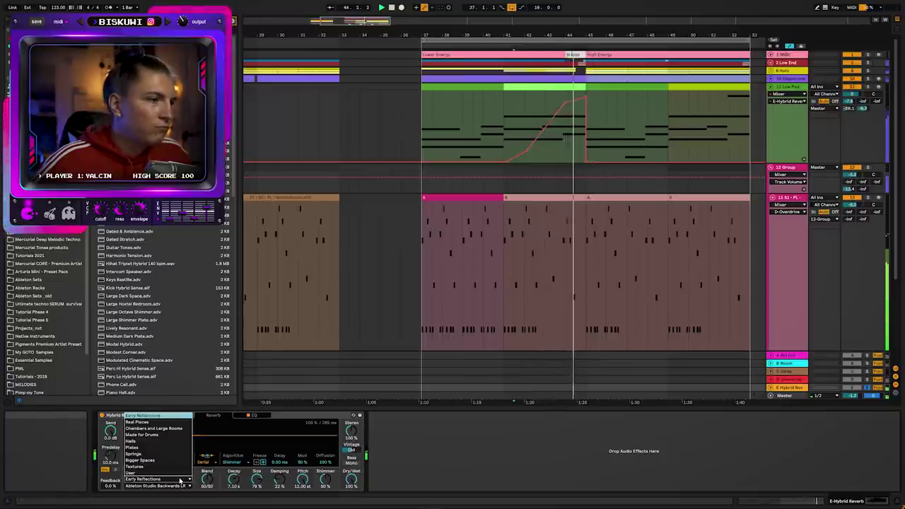
{"action": "left_click", "coordinate": [142, 440]}
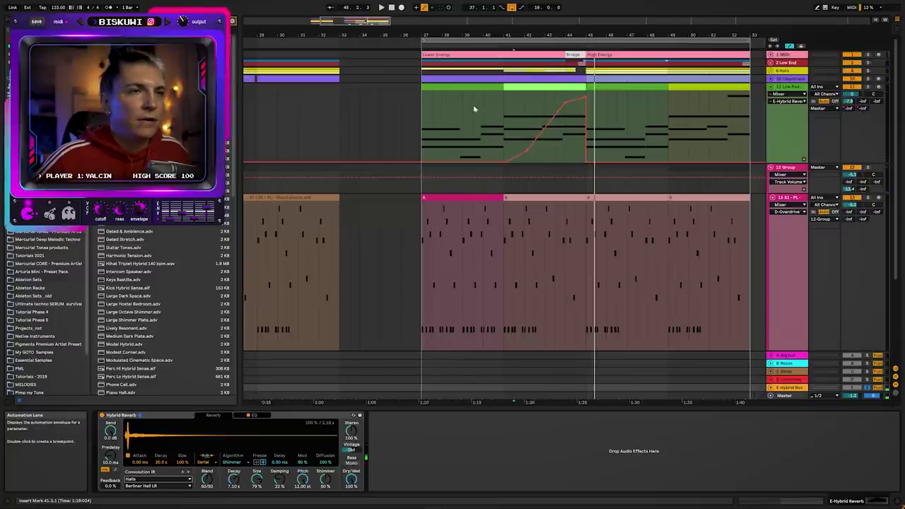
- Play from bar 40, reshape the top of the Low Pad's Hybrid Reverb send automation before bar 45, and set the pad's volume to -0.6 dB
{"action": "left_click", "coordinate": [494, 110]}
{"action": "left_click_drag", "start_coordinate": [563, 105], "coordinate": [585, 98]}
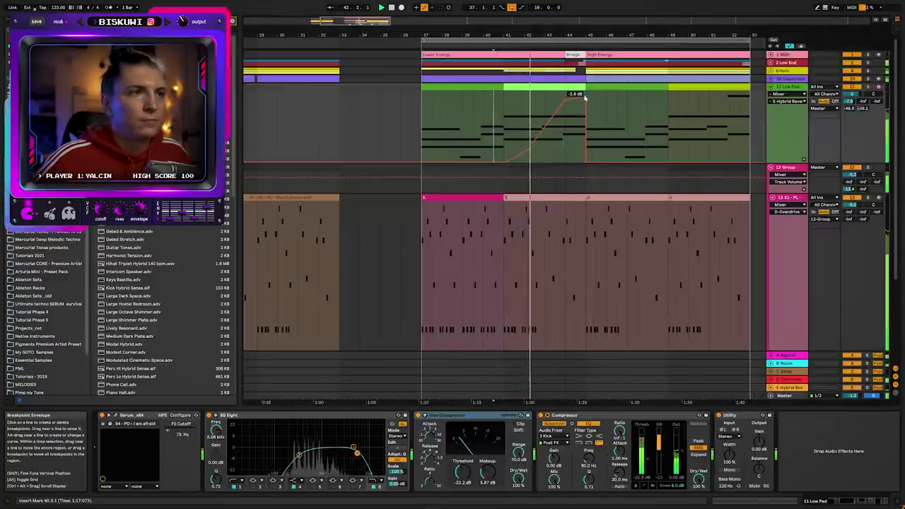
{"action": "left_click_drag", "start_coordinate": [855, 95], "coordinate": [857, 96]}
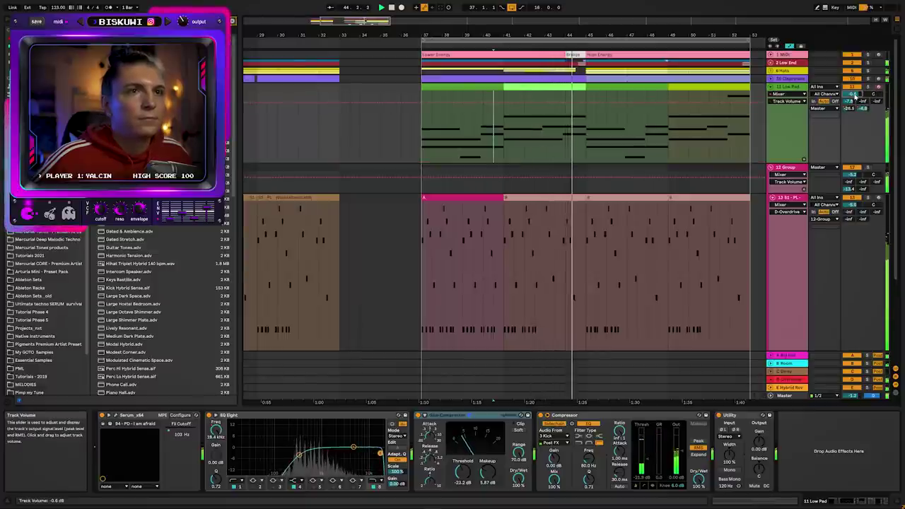
{"action": "left_click_drag", "start_coordinate": [641, 38], "coordinate": [608, 33]}
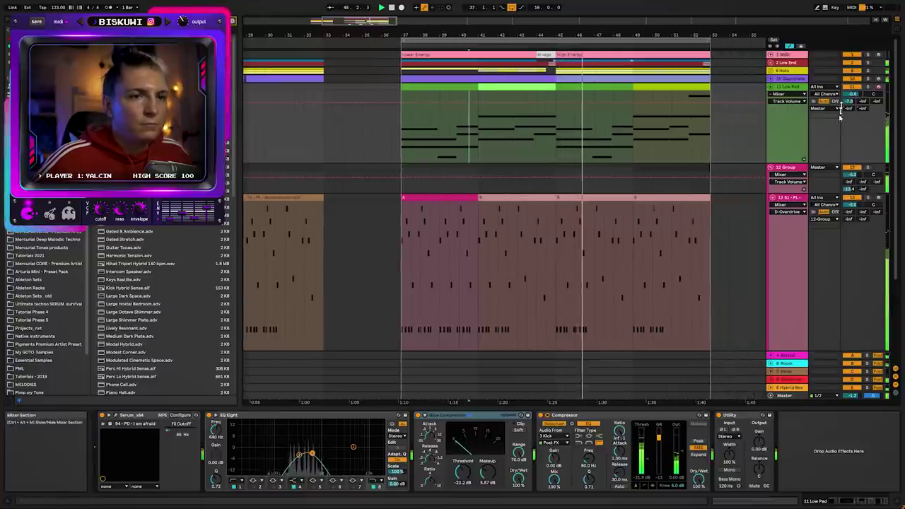
- Unsolo the Hybrid Reverb return and add a Utility after the reverb with its gain raised to about 9 dB
{"action": "left_click", "coordinate": [867, 387]}
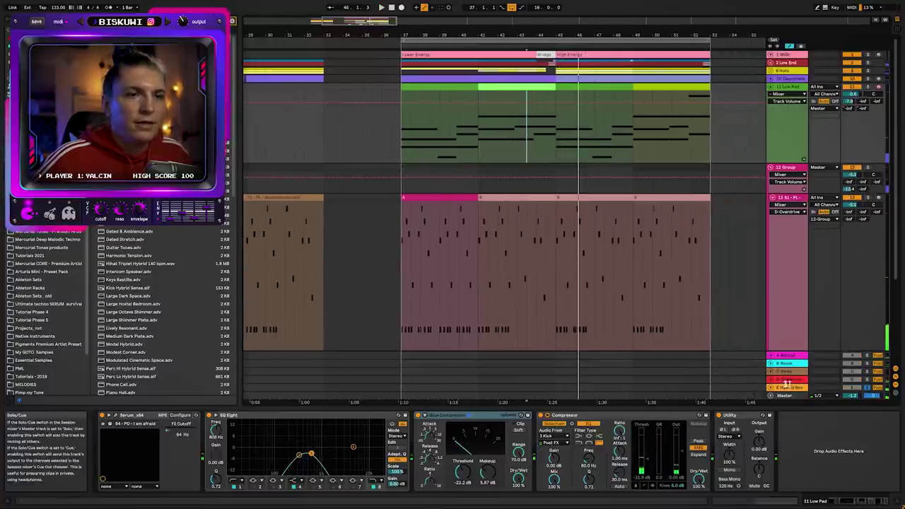
{"action": "left_click", "coordinate": [771, 387]}
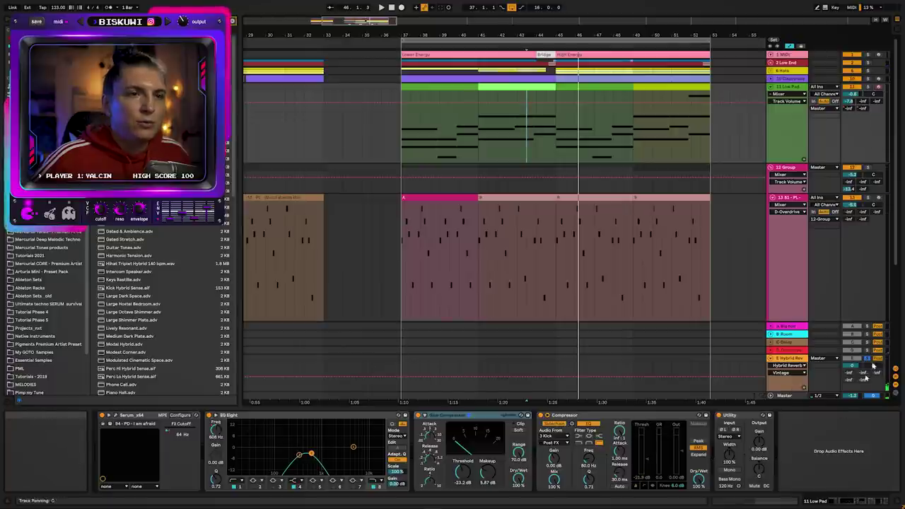
{"action": "key", "text": "space"}
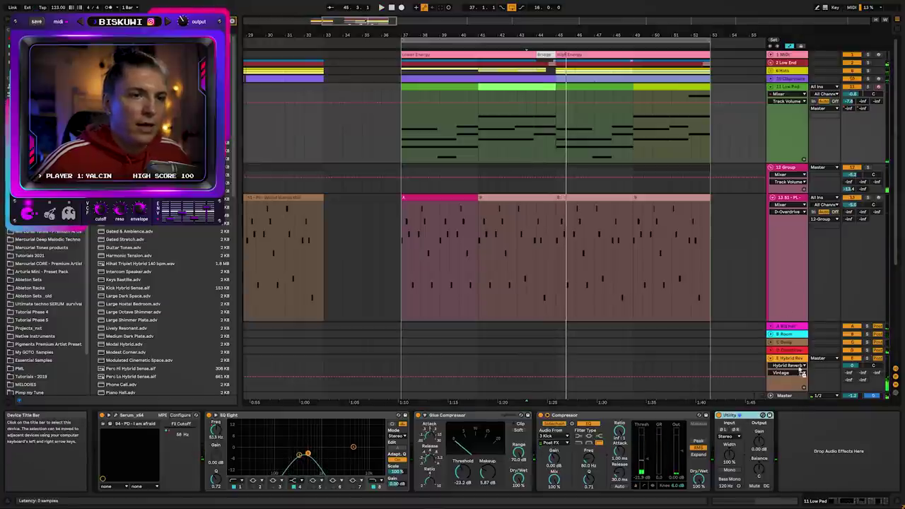
{"action": "left_click", "coordinate": [677, 394]}
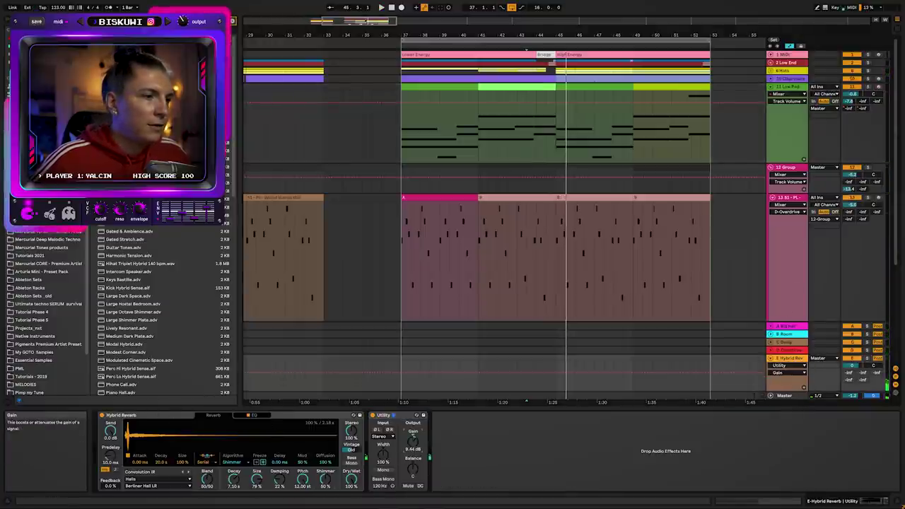
- Play the transition into the High Energy section and lower the Low Pad's track volume to -1.7 dB
{"action": "key", "text": "space"}
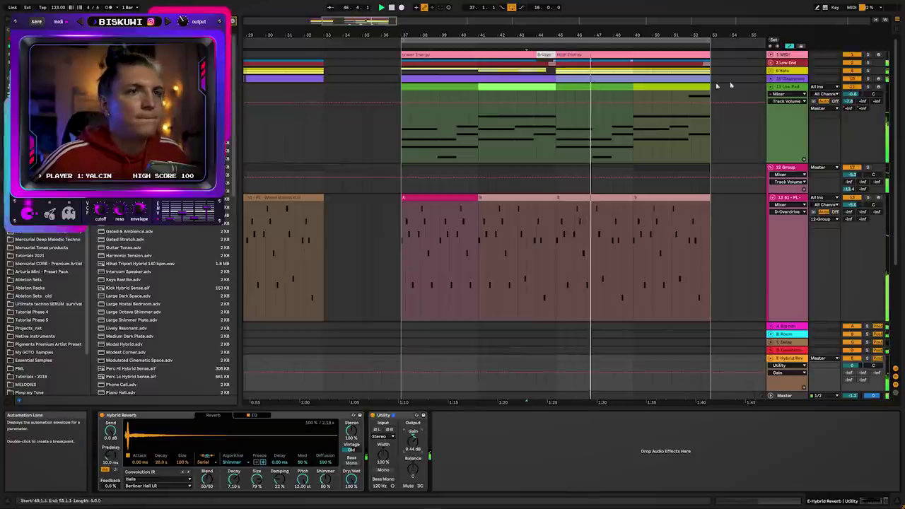
{"action": "left_click", "coordinate": [847, 94]}
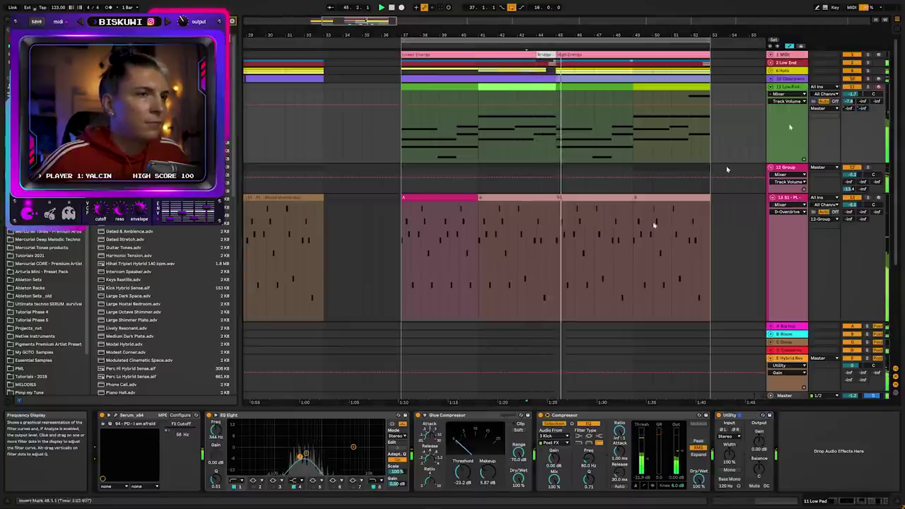
{"action": "key", "text": "space"}
- Automate the World stands still track's Big hall send to rise from about bar 42, peak just after bar 44 and drop at bar 45
{"action": "left_click", "coordinate": [863, 221]}
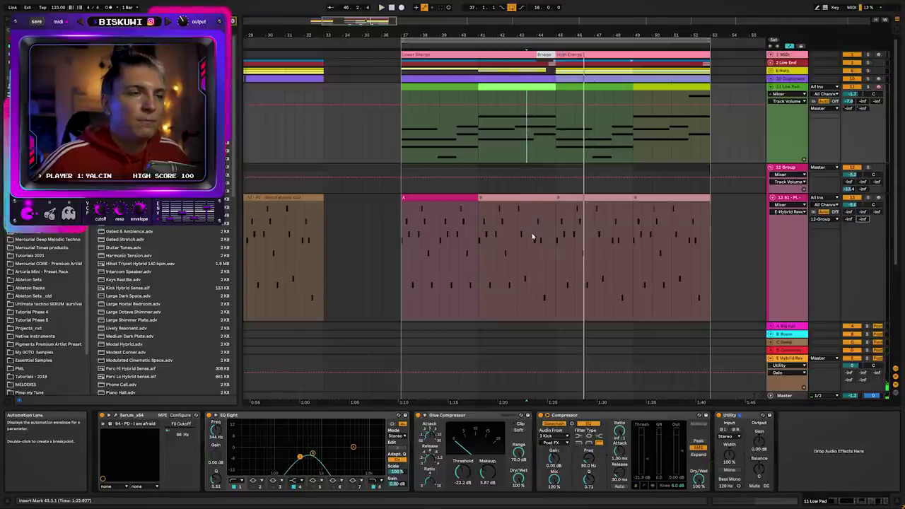
{"action": "left_click", "coordinate": [849, 374]}
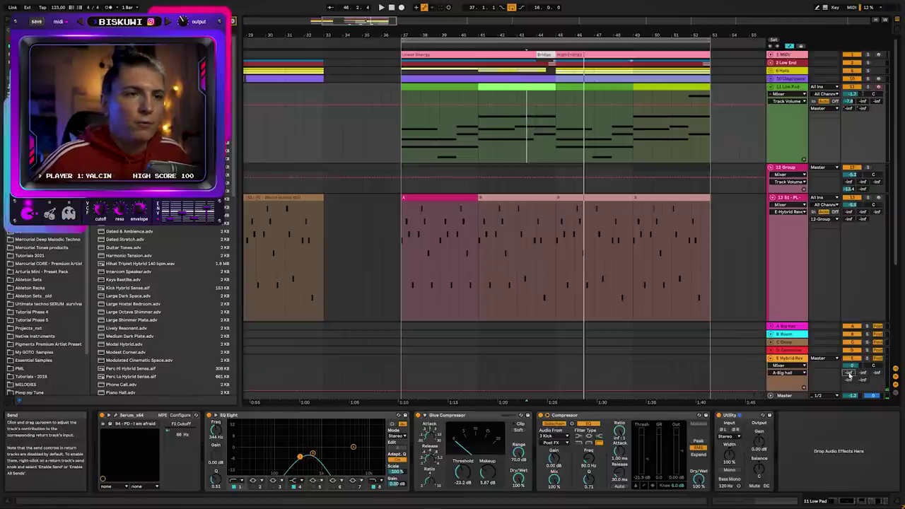
{"action": "left_click", "coordinate": [841, 326]}
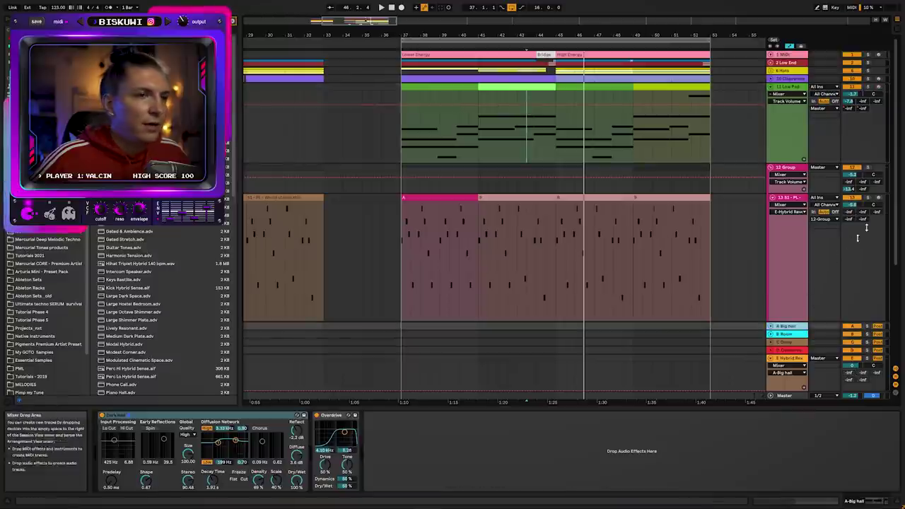
{"action": "left_click", "coordinate": [538, 251]}
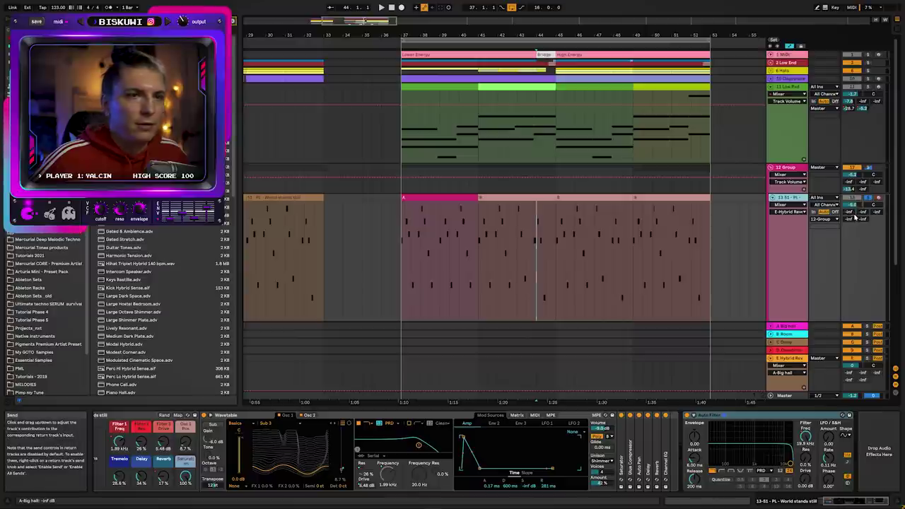
{"action": "key", "text": "space"}
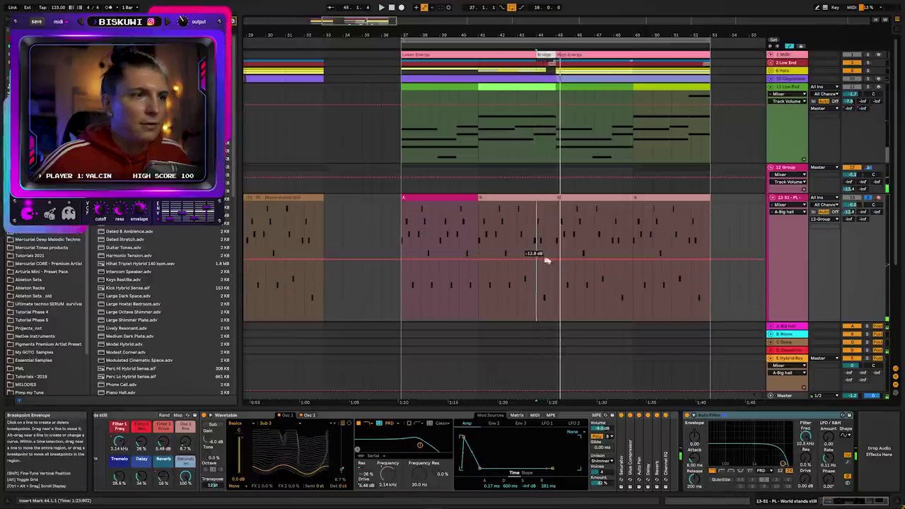
{"action": "left_click_drag", "start_coordinate": [541, 216], "coordinate": [507, 314]}
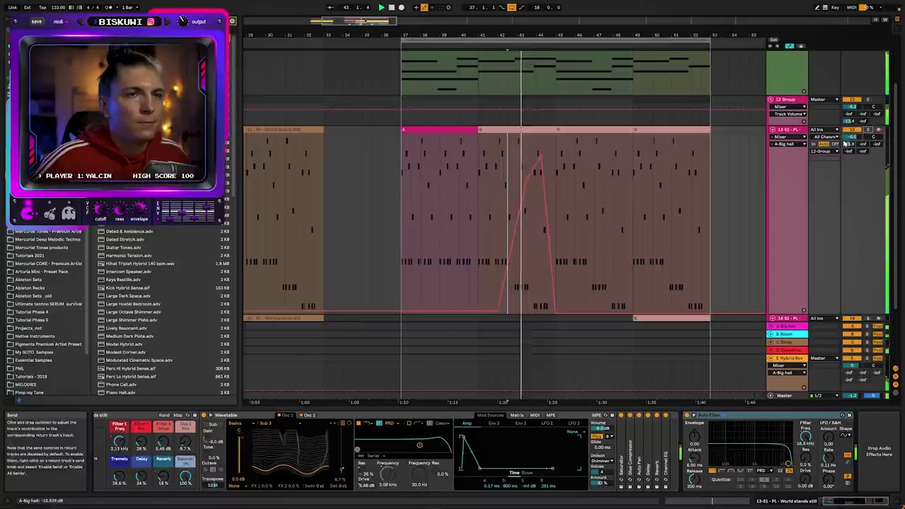
{"action": "left_click_drag", "start_coordinate": [555, 311], "coordinate": [552, 147]}
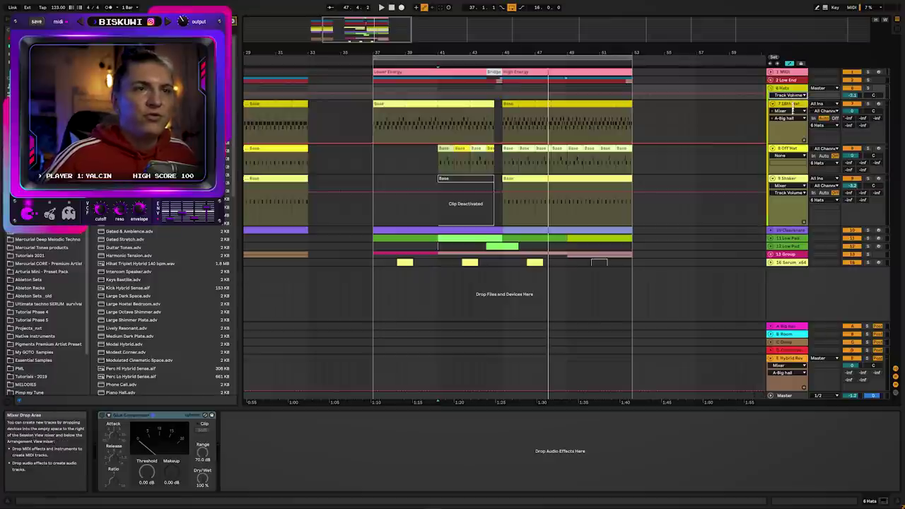
- Automate the Hats group's Big hall send to rise from about bar 43, peak mid-bar 44 and fall back before bar 45
{"action": "left_click_drag", "start_coordinate": [792, 109], "coordinate": [793, 129]}
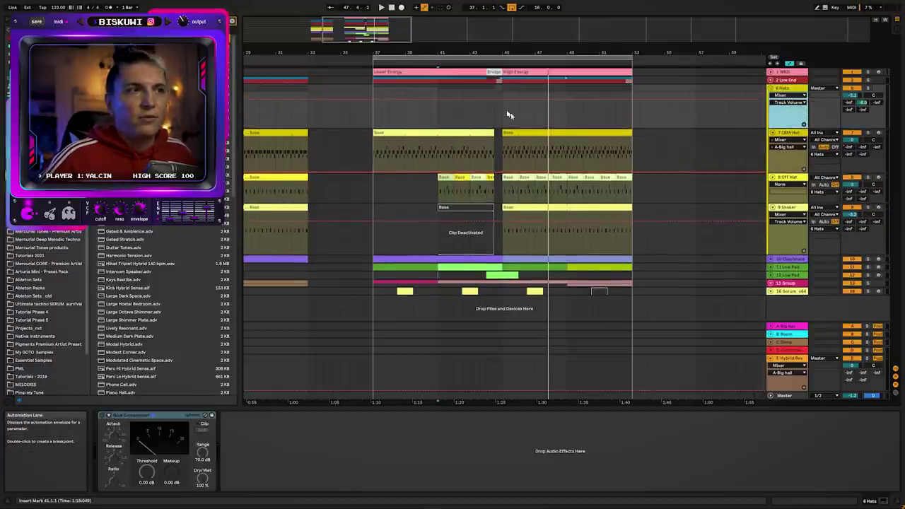
{"action": "left_click_drag", "start_coordinate": [467, 49], "coordinate": [467, 79]}
{"action": "left_click", "coordinate": [474, 117]}
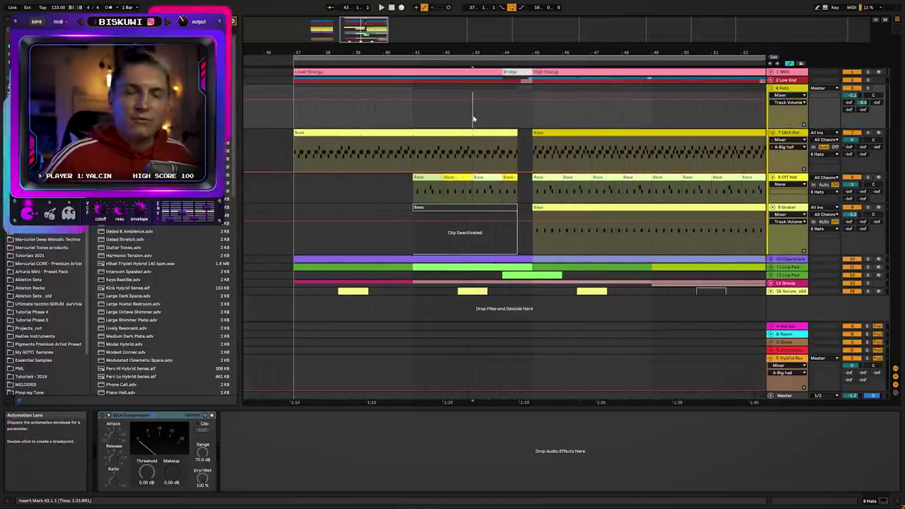
{"action": "key", "text": "space"}
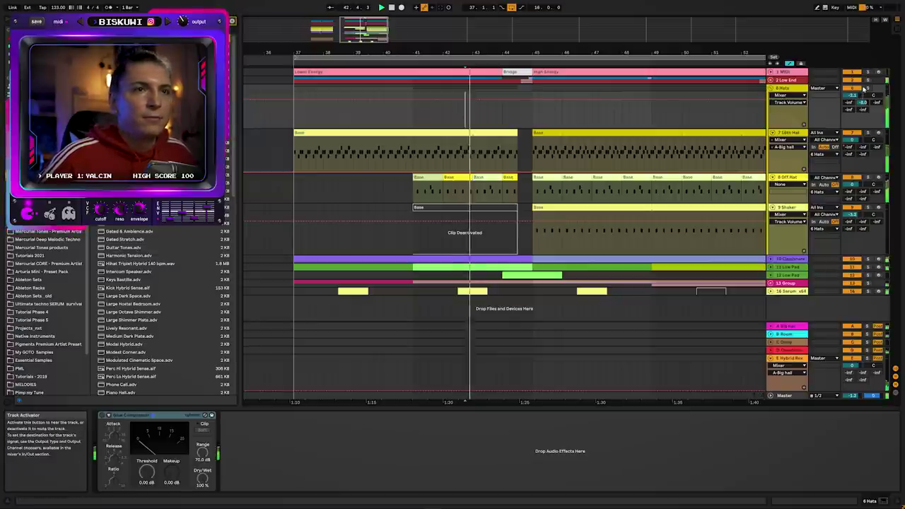
{"action": "left_click", "coordinate": [850, 103]}
{"action": "key", "text": "space"}
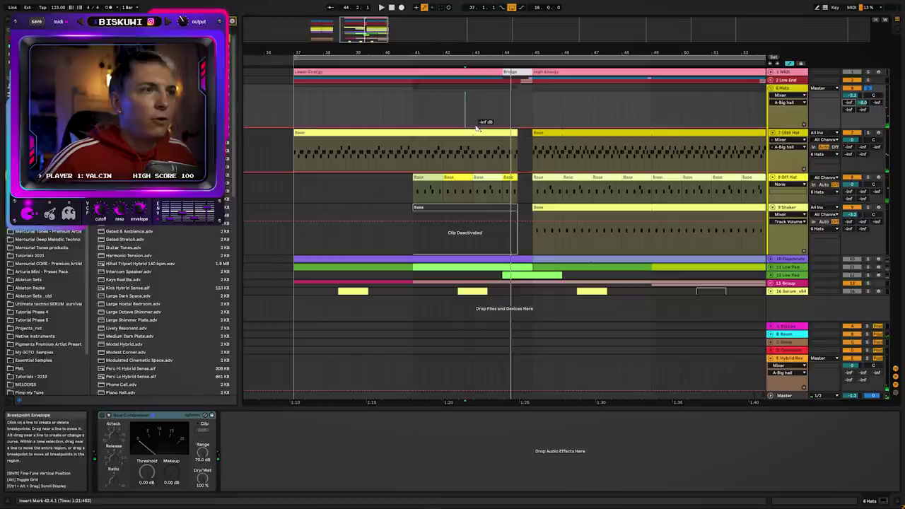
{"action": "key", "text": "space"}
{"action": "left_click_drag", "start_coordinate": [530, 130], "coordinate": [522, 102]}
{"action": "key", "text": "space"}
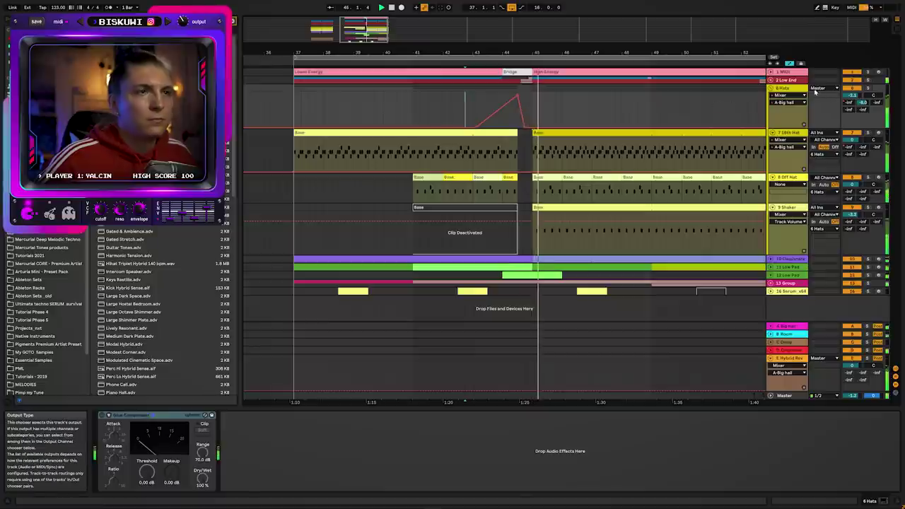
- Add an EQ Eight to the Hats group and make band 1 a low cut at about 238 Hz
{"action": "key", "text": "ctrl+f"}
{"action": "type", "text": "eq"}
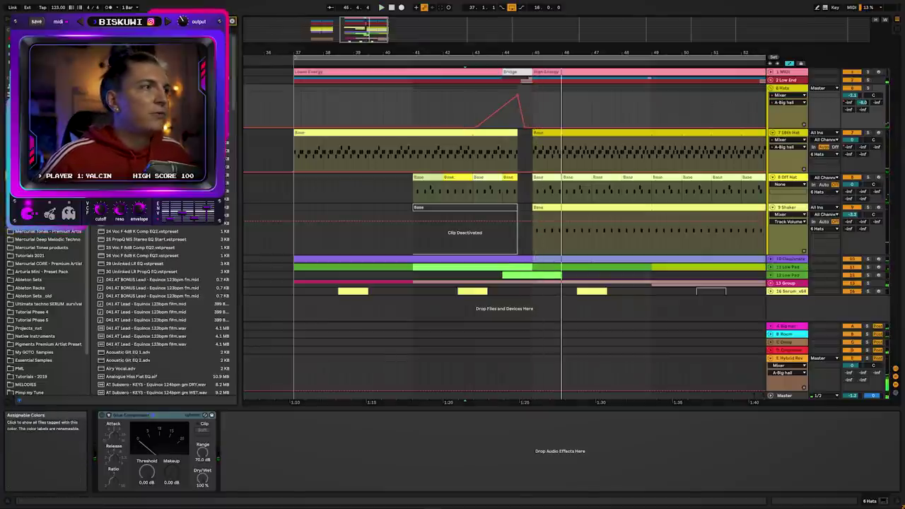
{"action": "left_click_drag", "start_coordinate": [281, 449], "coordinate": [304, 468]}
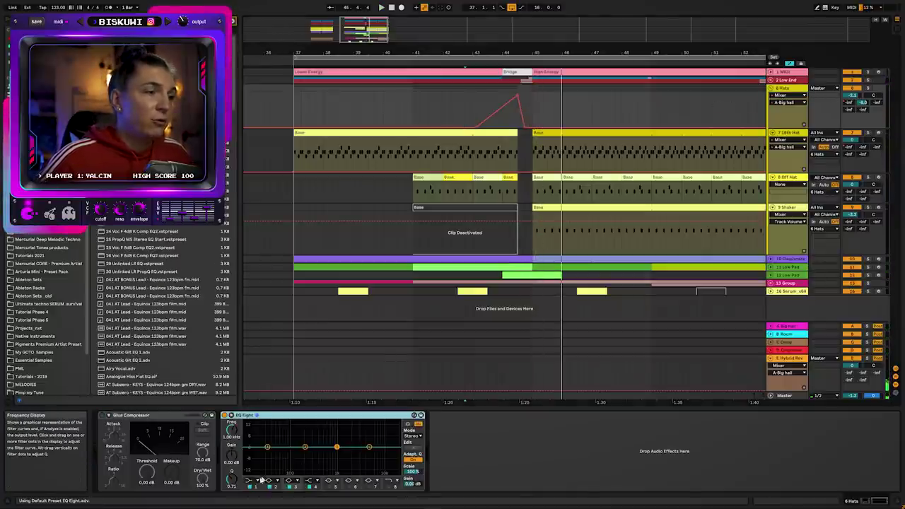
{"action": "left_click", "coordinate": [261, 480]}
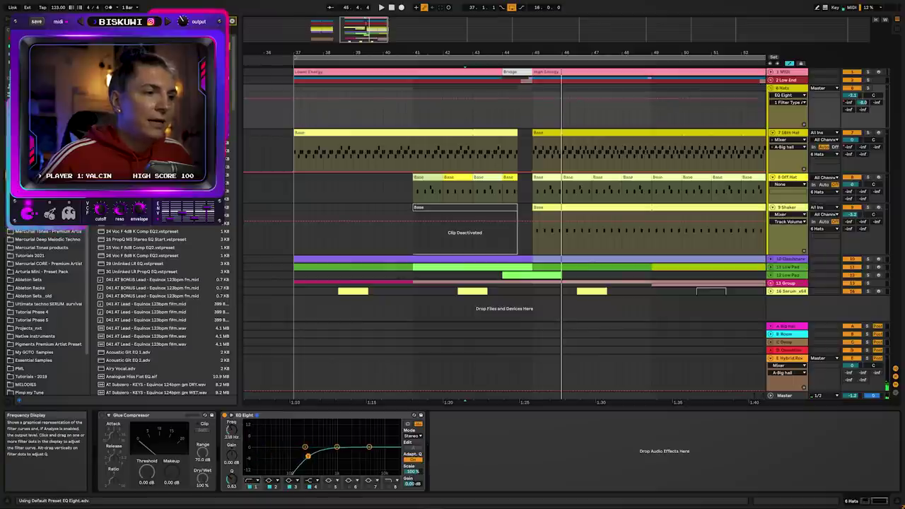
- Set the hats' low cut to 220 Hz and automate its frequency to jump above 12 kHz at bar 44 and drop back before bar 45
{"action": "key", "text": "space"}
{"action": "mouse_move", "coordinate": [317, 458]}
{"action": "left_mouse_down"}
{"action": "mouse_move", "coordinate": [300, 455]}
{"action": "mouse_move", "coordinate": [308, 457]}
{"action": "left_mouse_up"}
{"action": "key", "text": "space"}
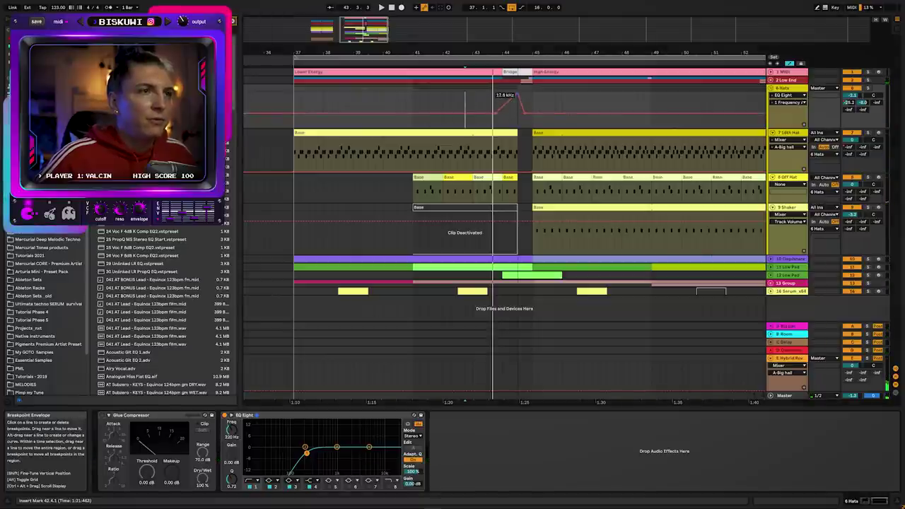
{"action": "key", "text": "space"}
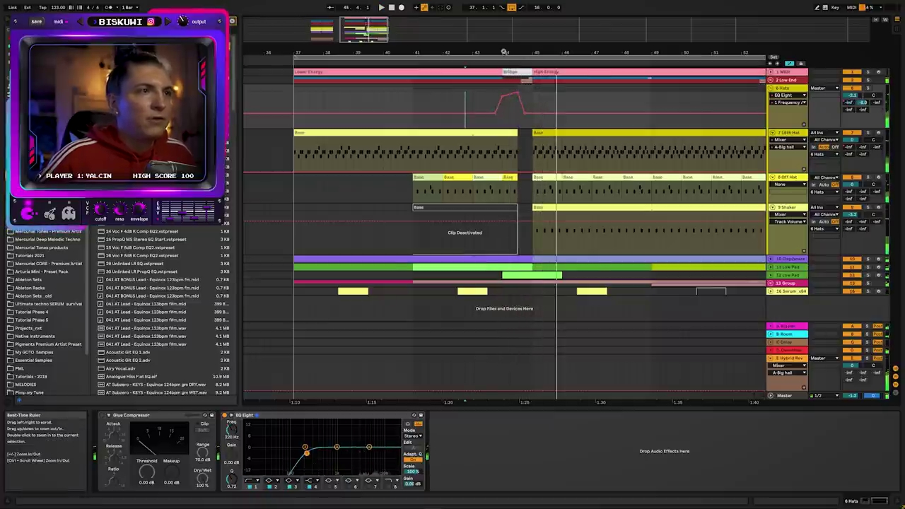
- Lower the peak of the Hats group's Big hall send automation in the bridge and play through into High Energy
{"action": "left_click_drag", "start_coordinate": [504, 52], "coordinate": [474, 105]}
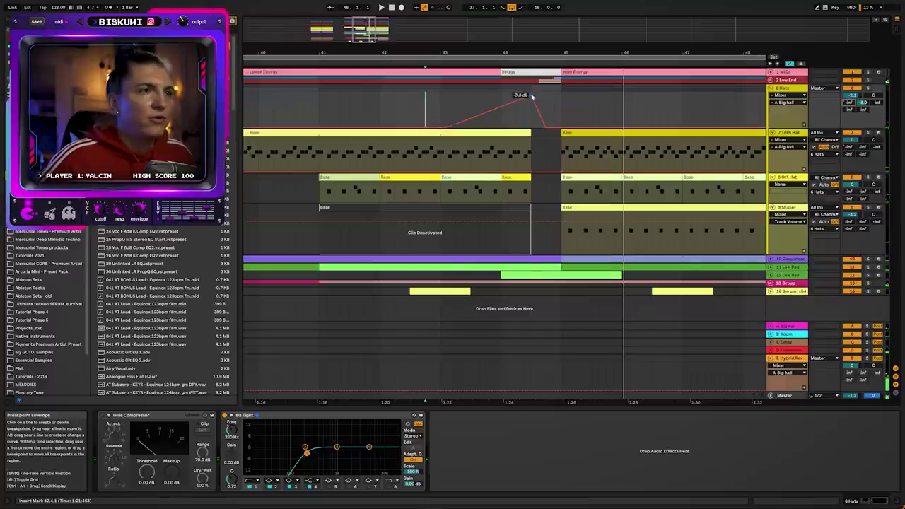
{"action": "key", "text": "space"}
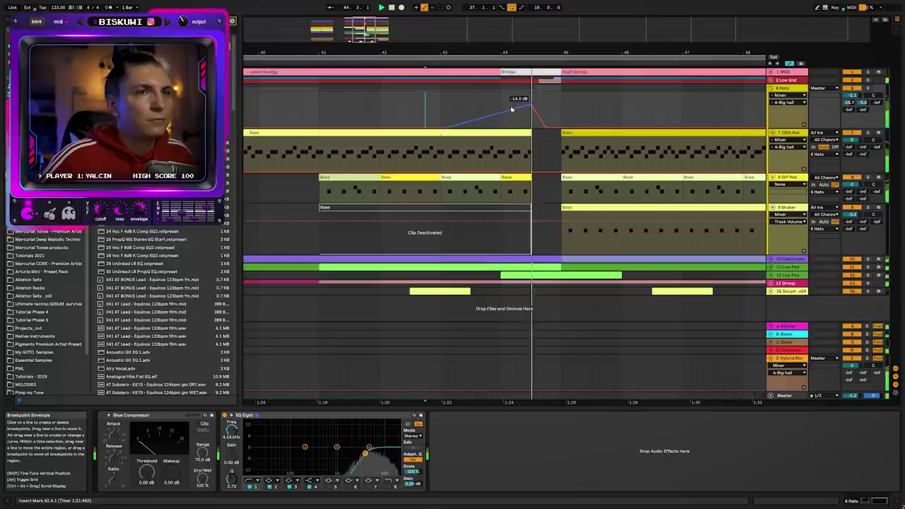
{"action": "scroll", "coordinate": [506, 113], "scroll_direction": "down", "scroll_amount": 5}
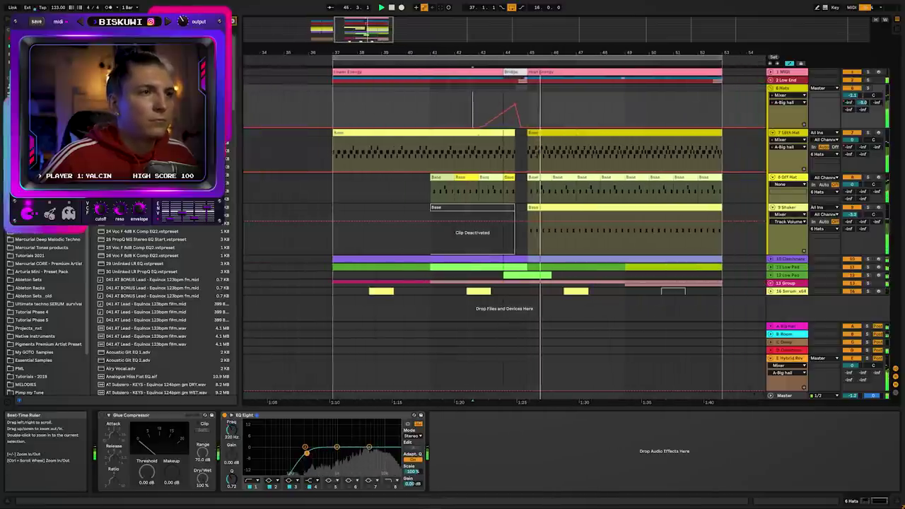
- Separate the Clap/snare clip's note at bar 44.4 and move it to the Clap Deia pad at E1
{"action": "key", "text": "space"}
{"action": "left_click", "coordinate": [771, 89]}
{"action": "left_click", "coordinate": [771, 97]}
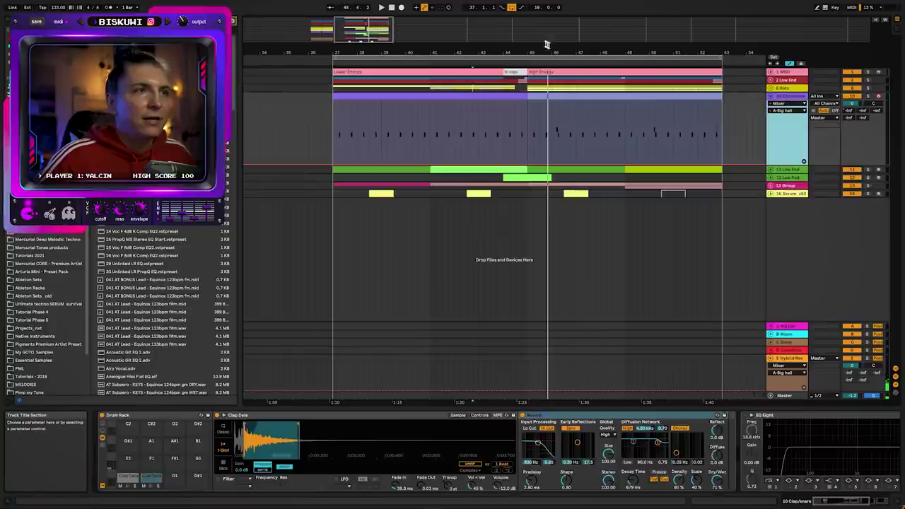
{"action": "left_click", "coordinate": [501, 110]}
{"action": "key", "text": "space"}
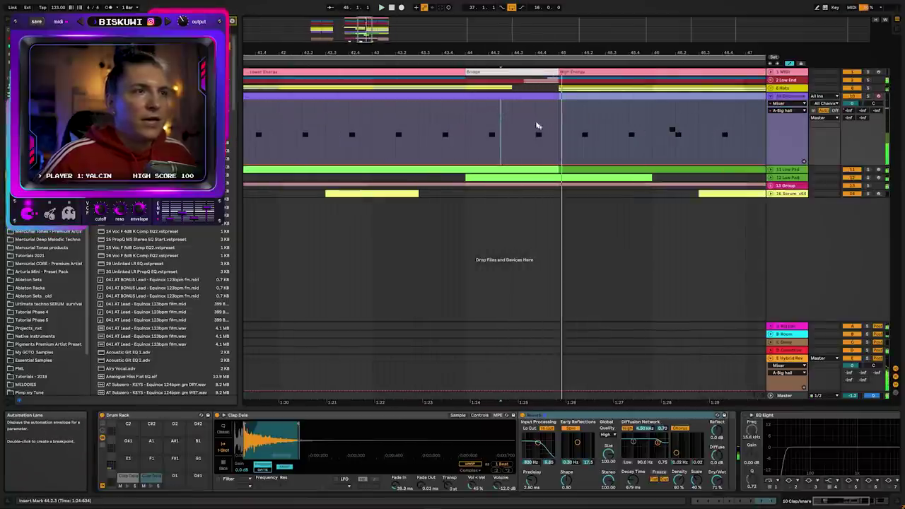
{"action": "key", "text": "space"}
{"action": "left_click_drag", "start_coordinate": [535, 119], "coordinate": [560, 98]}
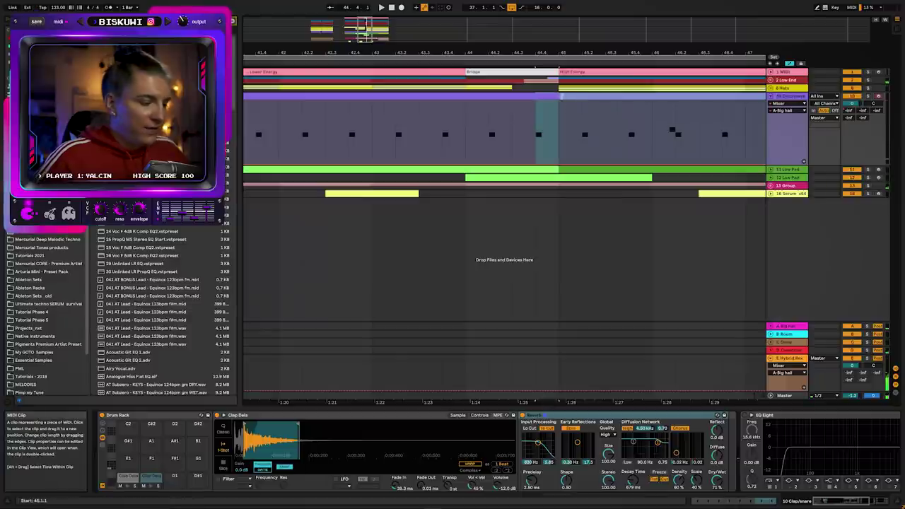
{"action": "key", "text": "space"}
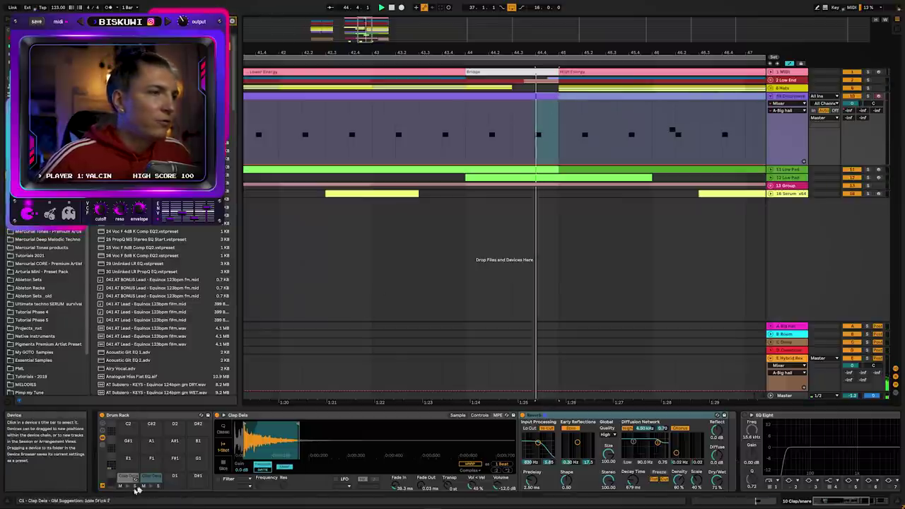
{"action": "key", "text": "space"}
{"action": "key", "text": "space"}
{"action": "left_click", "coordinate": [129, 467]}
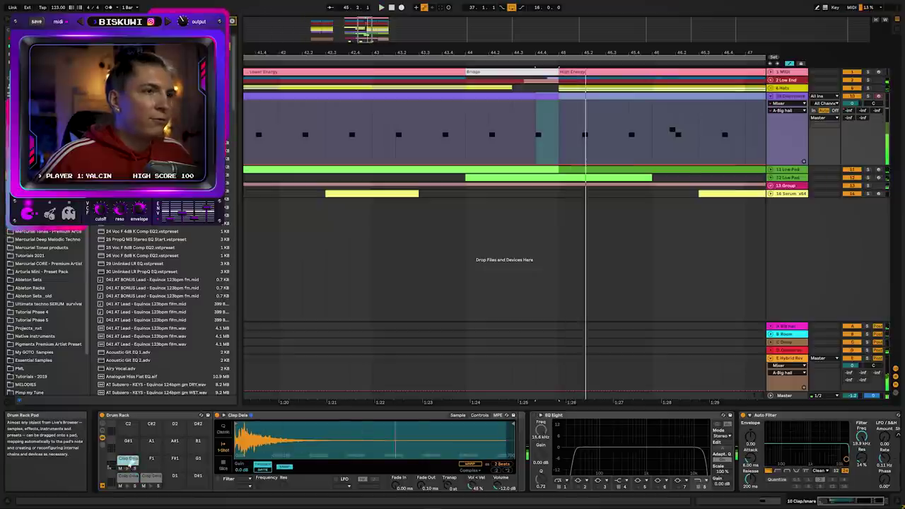
{"action": "key", "text": "shift+Tab"}
{"action": "left_click_drag", "start_coordinate": [307, 287], "coordinate": [307, 270]}
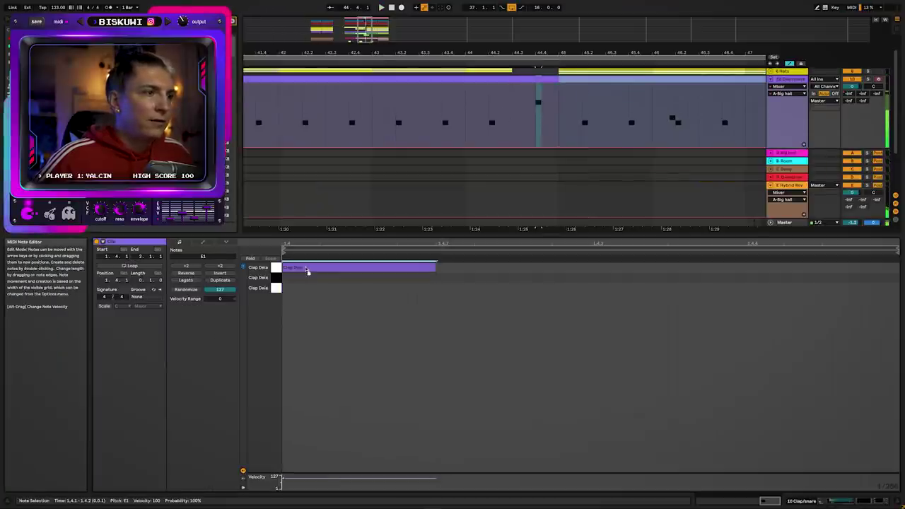
{"action": "key", "text": "shift+Tab"}
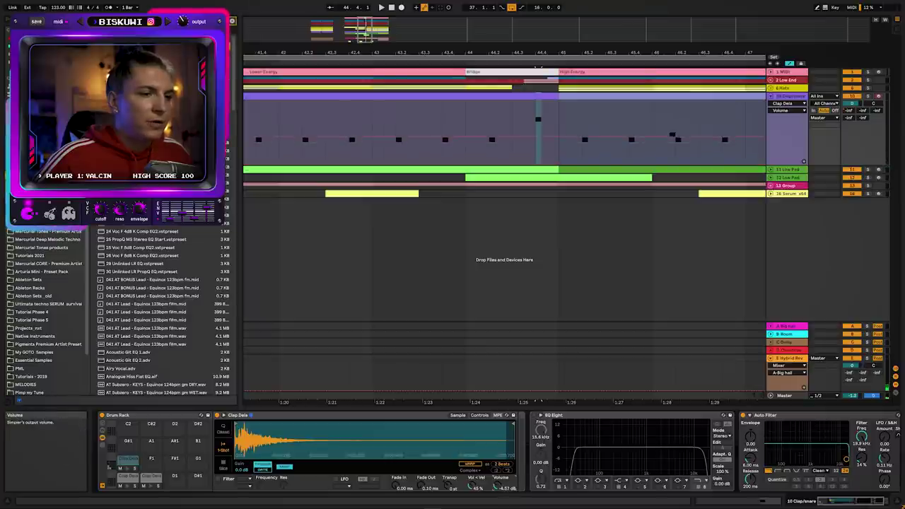
- Add a Reverb to the E1 clap with 3.02 s decay and 68% dry/wet, and fine-tune the clap's volume
{"action": "key", "text": "ctrl+f"}
{"action": "type", "text": "rever"}
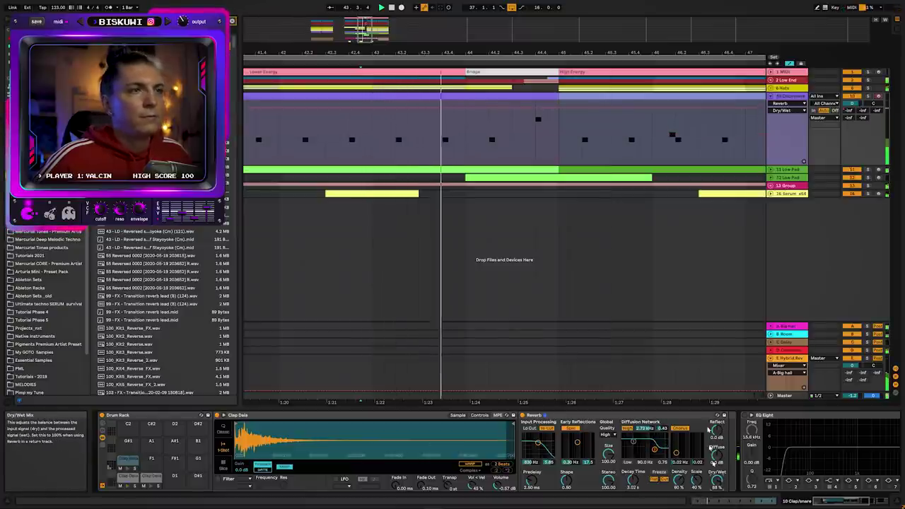
{"action": "left_click_drag", "start_coordinate": [498, 483], "coordinate": [499, 487]}
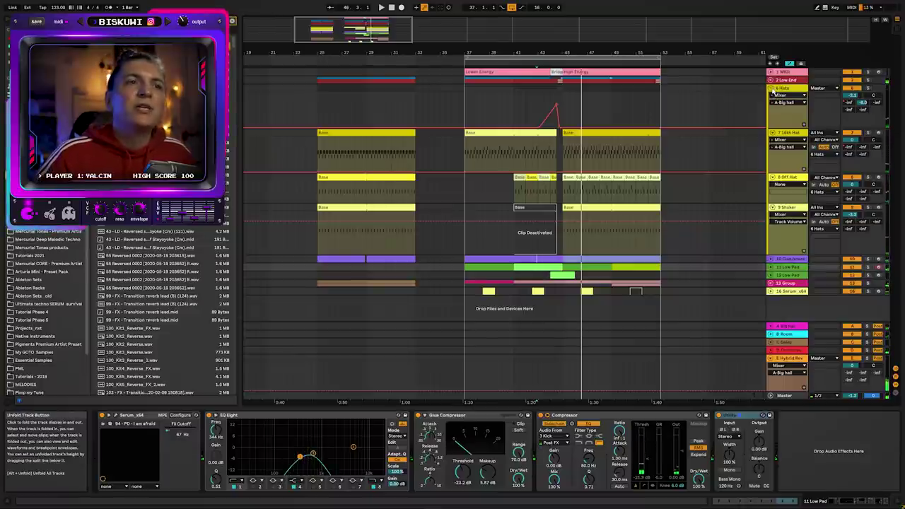
- Collapse all tracks and play the bridge through into High Energy
{"action": "left_click", "coordinate": [773, 90], "text": "alt"}
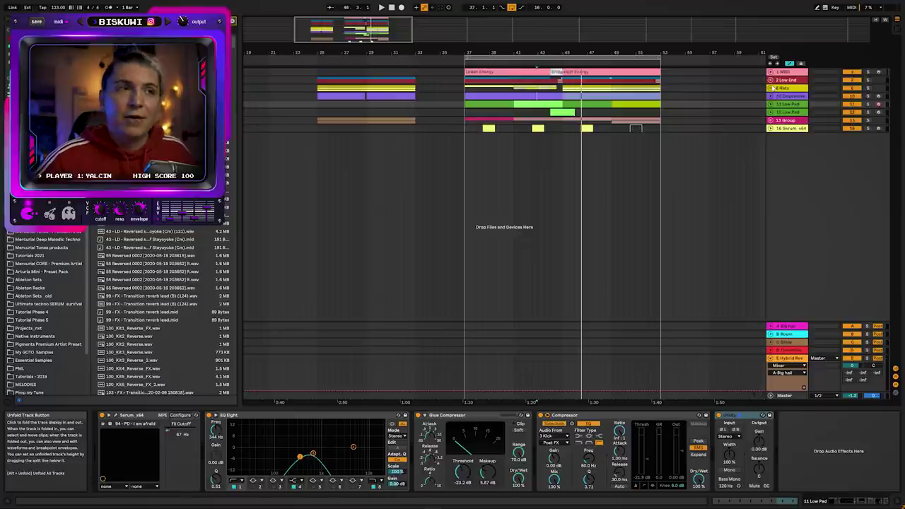
{"action": "left_click_drag", "start_coordinate": [568, 48], "coordinate": [563, 70]}
{"action": "left_click", "coordinate": [786, 120]}
{"action": "left_click", "coordinate": [544, 129]}
{"action": "key", "text": "space"}
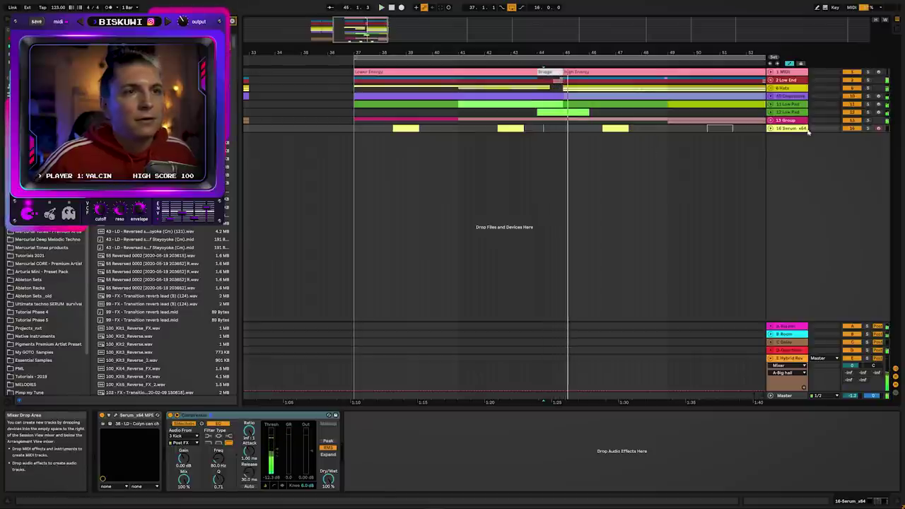
- Place Transition Nacha.wav on a new audio track with its peak at bar 45, and set the track volume to -10.7 dB
{"action": "scroll", "coordinate": [162, 311], "scroll_direction": "down", "scroll_amount": 3}
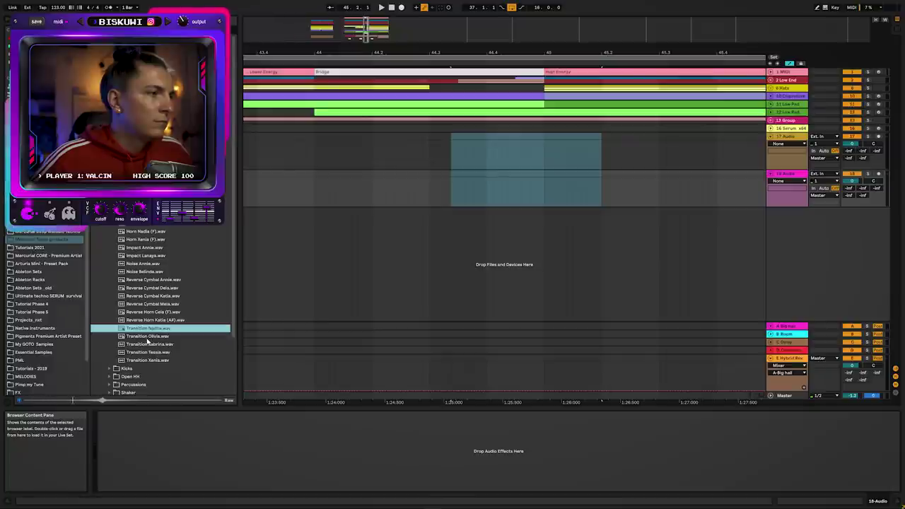
{"action": "mouse_move", "coordinate": [150, 333]}
{"action": "left_mouse_down"}
{"action": "mouse_move", "coordinate": [545, 208]}
{"action": "mouse_move", "coordinate": [389, 167]}
{"action": "mouse_move", "coordinate": [361, 192]}
{"action": "left_mouse_up"}
{"action": "left_click", "coordinate": [429, 192]}
{"action": "left_click_drag", "start_coordinate": [853, 181], "coordinate": [853, 194]}
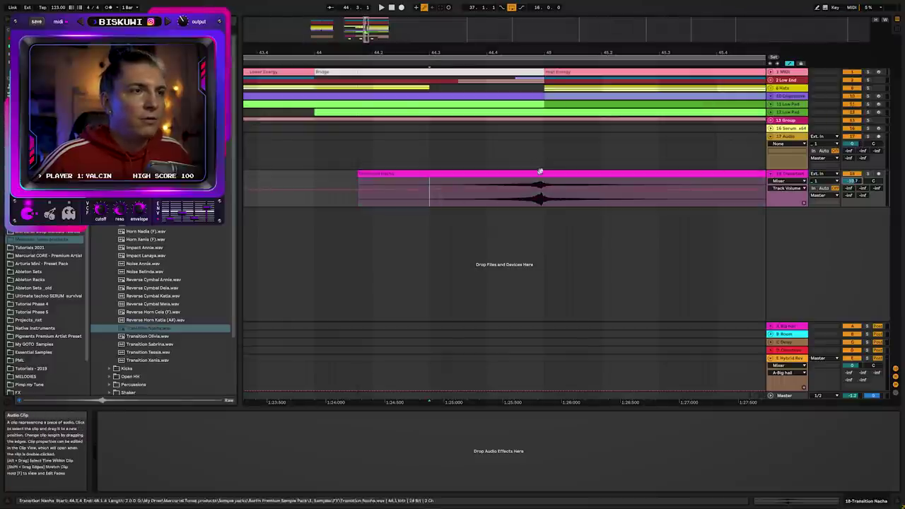
{"action": "left_click_drag", "start_coordinate": [542, 48], "coordinate": [542, 78]}
{"action": "left_click_drag", "start_coordinate": [549, 174], "coordinate": [555, 179]}
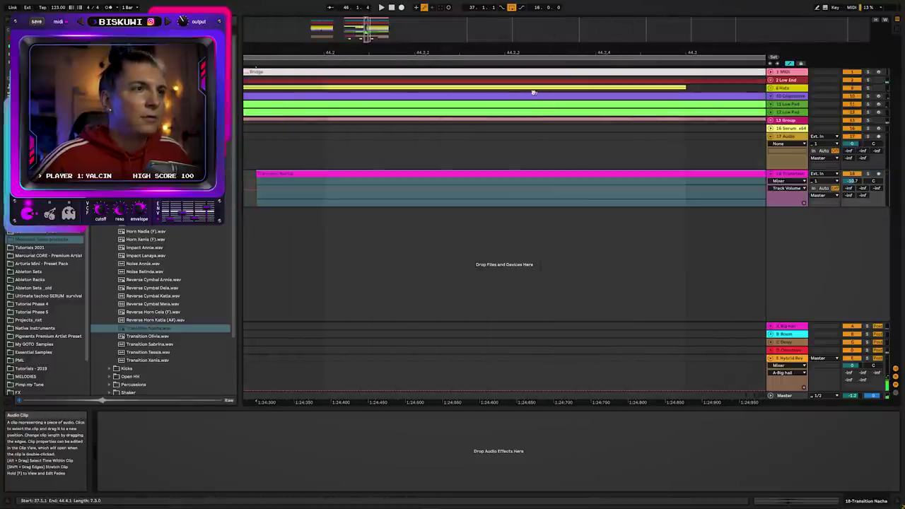
{"action": "key", "text": "space"}
{"action": "left_click_drag", "start_coordinate": [562, 58], "coordinate": [555, 22]}
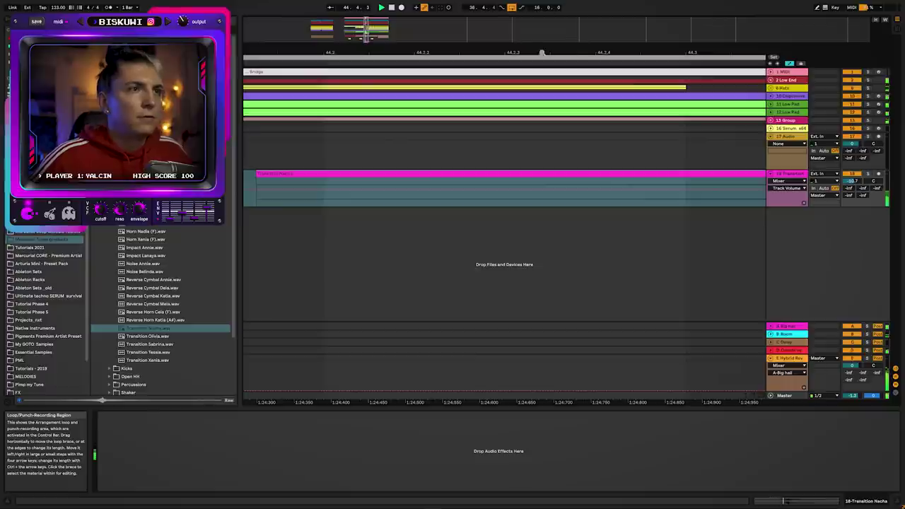
{"action": "left_click_drag", "start_coordinate": [542, 52], "coordinate": [460, 24]}
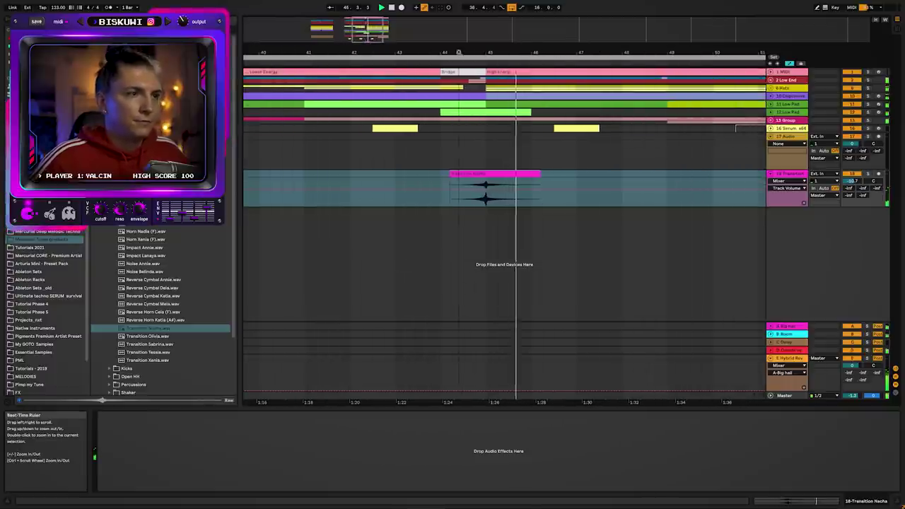
{"action": "left_click", "coordinate": [441, 182]}
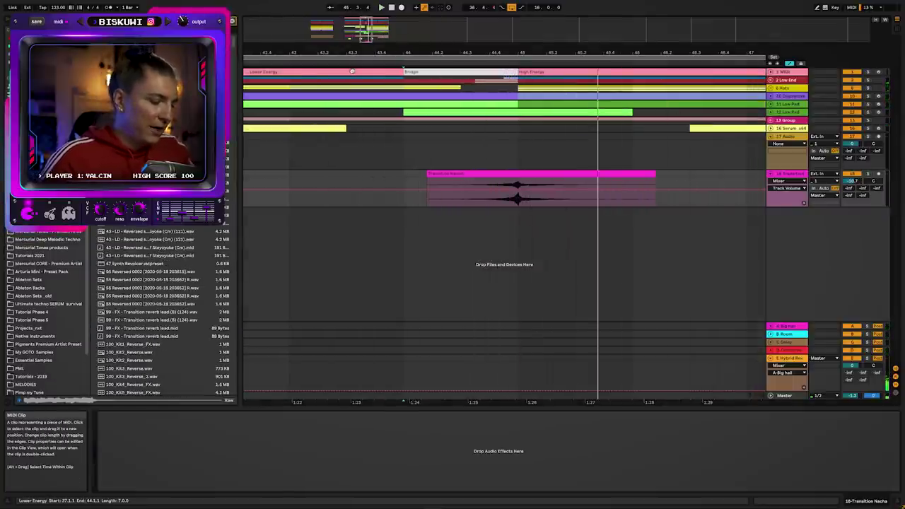
- Raise the transition effect track's C-Delay send to about -9.7 dB, check it in playback and fold the track
{"action": "left_click", "coordinate": [785, 343]}
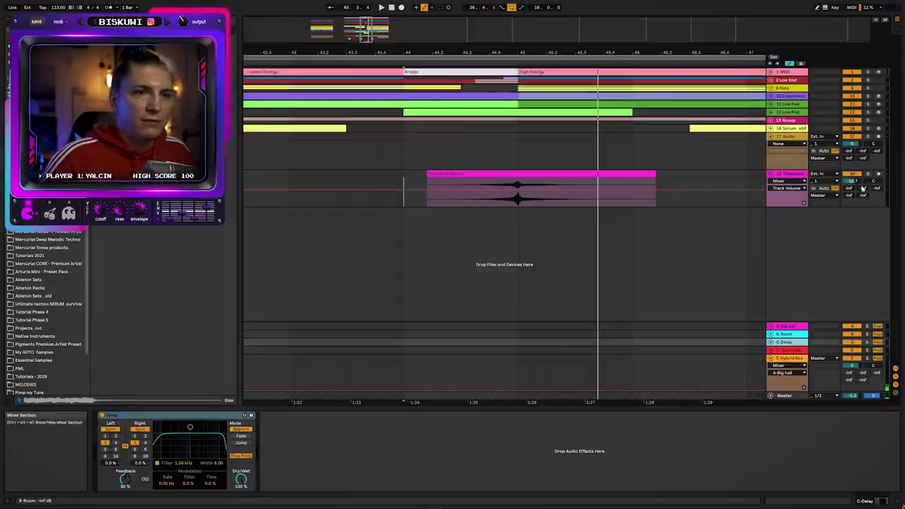
{"action": "key", "text": "space"}
{"action": "mouse_move", "coordinate": [877, 188]}
{"action": "left_mouse_down"}
{"action": "mouse_move", "coordinate": [877, 164]}
{"action": "mouse_move", "coordinate": [877, 181]}
{"action": "left_mouse_up"}
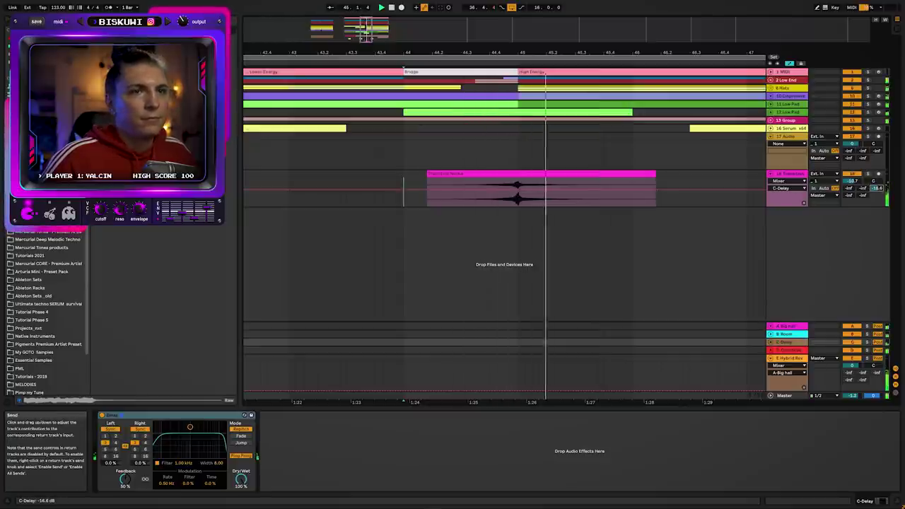
{"action": "key", "text": "space"}
{"action": "key", "text": "space"}
{"action": "left_click_drag", "start_coordinate": [528, 53], "coordinate": [528, 20]}
{"action": "key", "text": "space"}
{"action": "left_click", "coordinate": [771, 174], "text": "alt"}
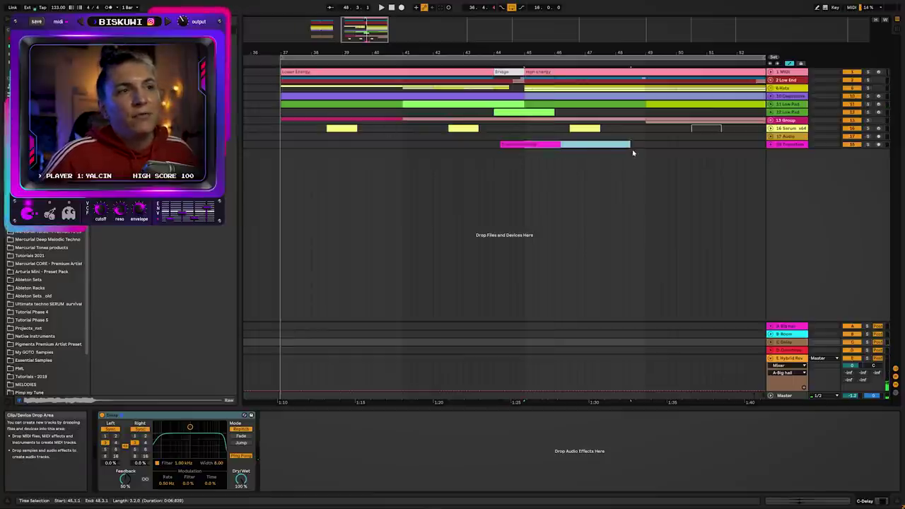
- Place Horn Nadia (F).wav at bar 45 on a new audio track and lower its volume to about -4.2 dB
{"action": "left_click", "coordinate": [803, 145]}
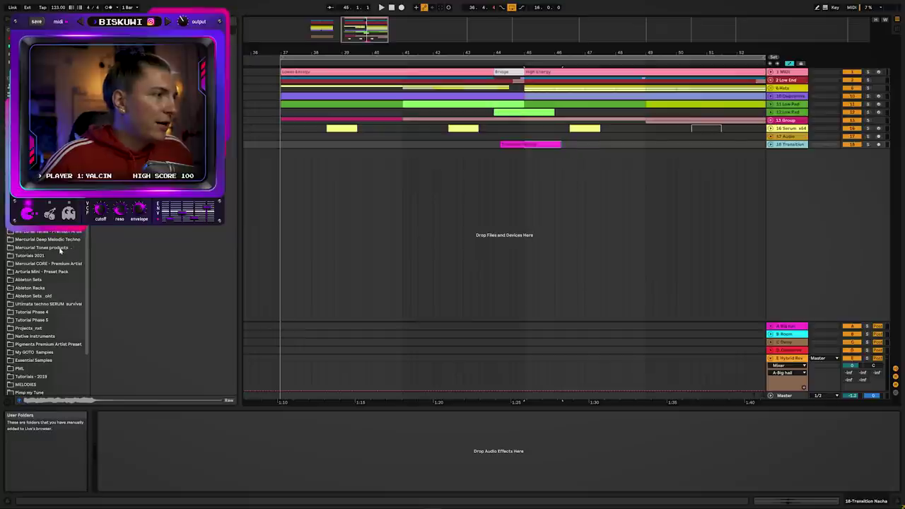
{"action": "left_click", "coordinate": [60, 249]}
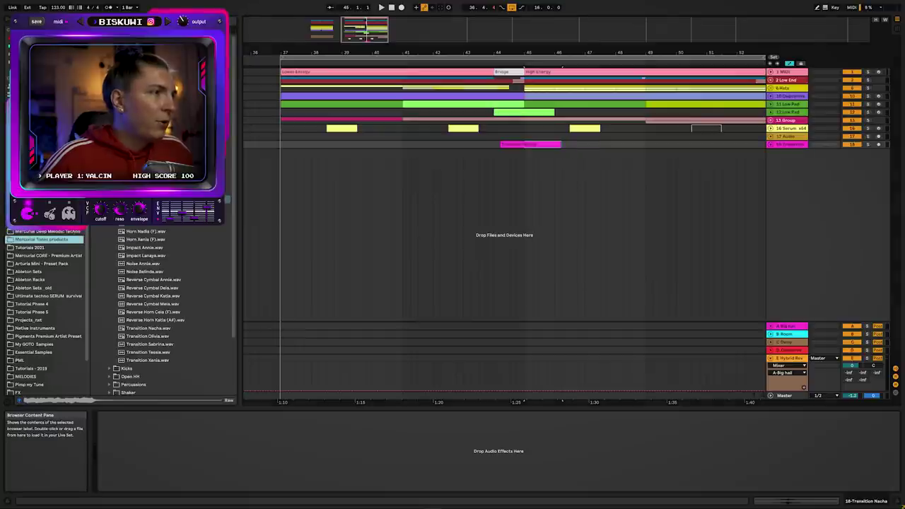
{"action": "left_click", "coordinate": [149, 233]}
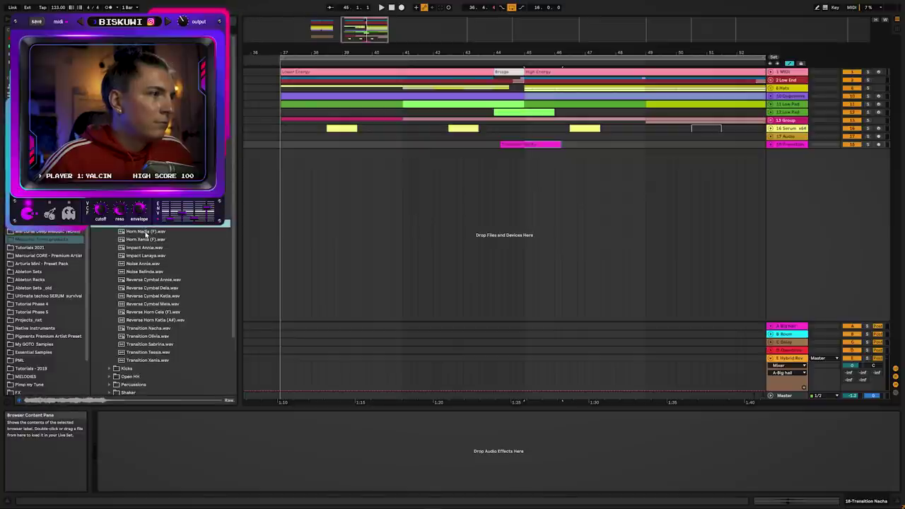
{"action": "left_click_drag", "start_coordinate": [527, 145], "coordinate": [525, 167]}
{"action": "left_click", "coordinate": [484, 164]}
{"action": "key", "text": "space"}
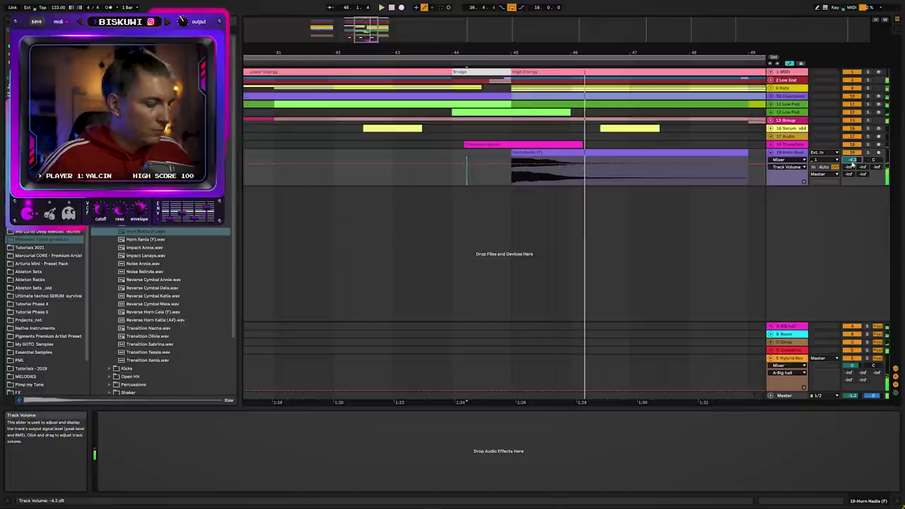
- Add an EQ Eight to the horn track and make band 1 a low cut at about 194 Hz
{"action": "type", "text": "eq"}
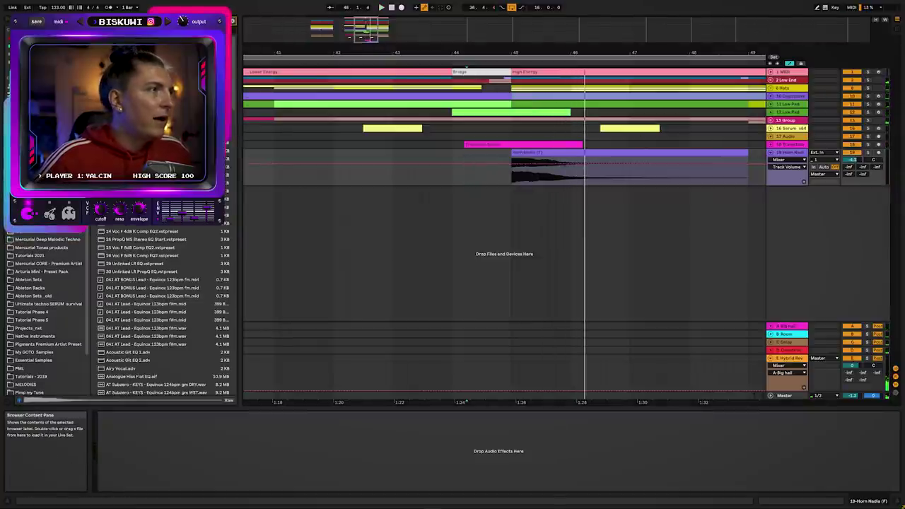
{"action": "left_click_drag", "start_coordinate": [285, 484], "coordinate": [285, 484]}
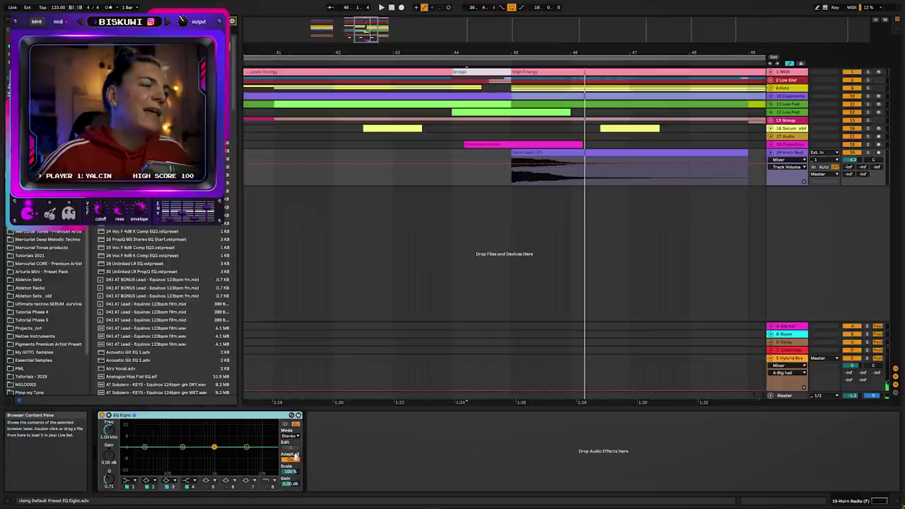
{"action": "left_click", "coordinate": [131, 482]}
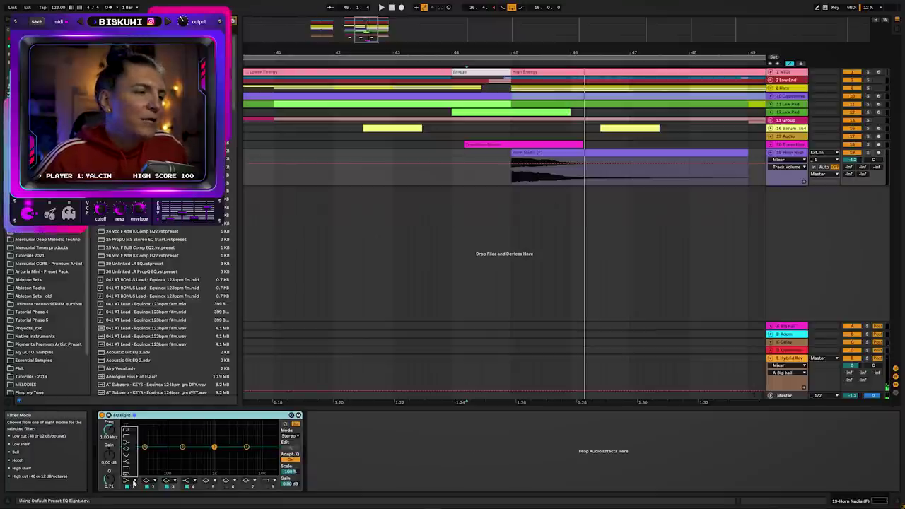
{"action": "left_click", "coordinate": [128, 437]}
{"action": "left_click_drag", "start_coordinate": [152, 458], "coordinate": [182, 447]}
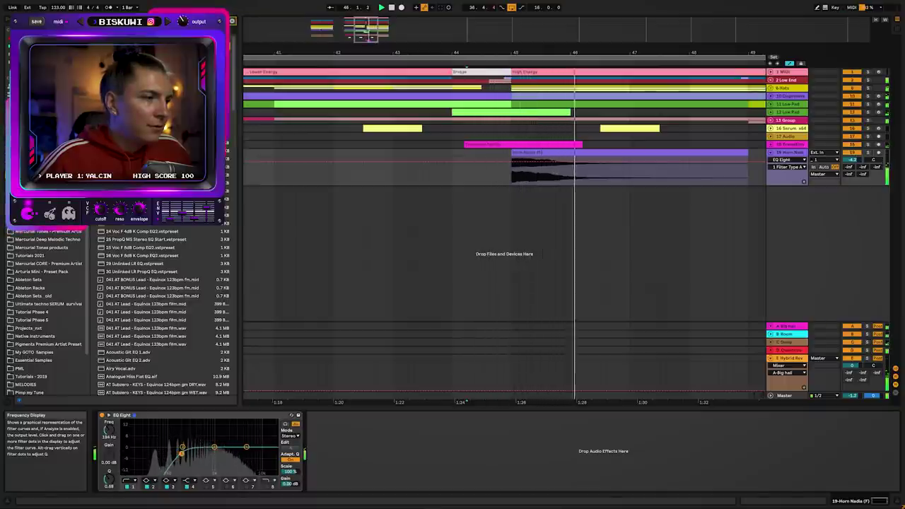
- Add a Compressor sidechained to 3 Kick on the horn track with an inf:1 ratio, and lower its threshold
{"action": "key", "text": "ctrl+f"}
{"action": "type", "text": "comp"}
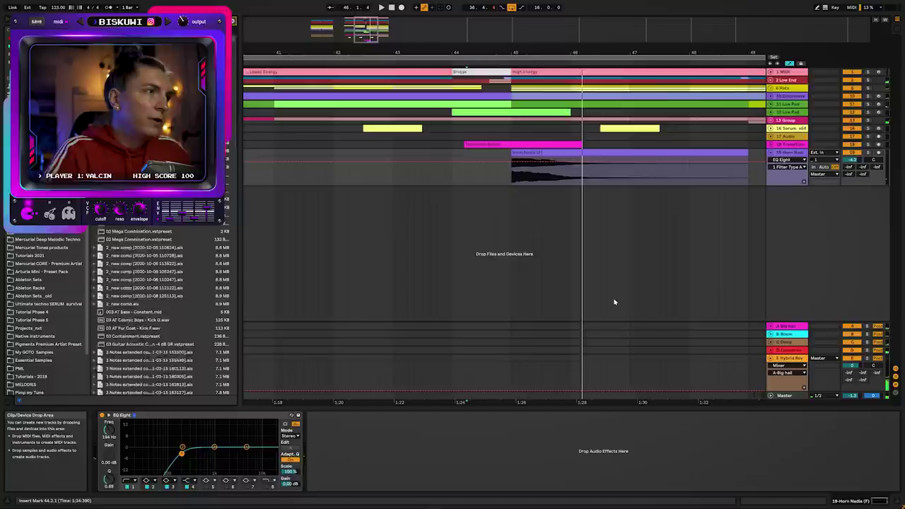
{"action": "left_click_drag", "start_coordinate": [367, 459], "coordinate": [371, 443]}
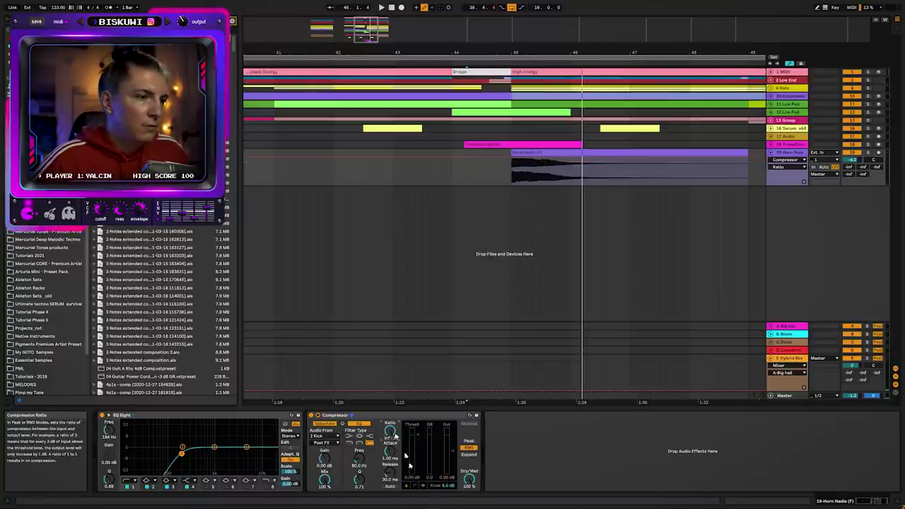
{"action": "key", "text": "space"}
{"action": "left_click_drag", "start_coordinate": [418, 435], "coordinate": [418, 450]}
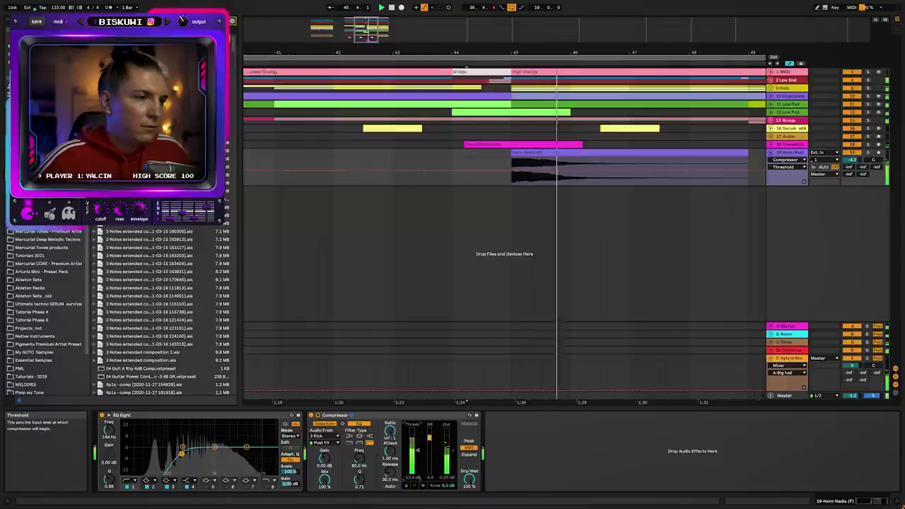
{"action": "left_click_drag", "start_coordinate": [571, 49], "coordinate": [571, 20]}
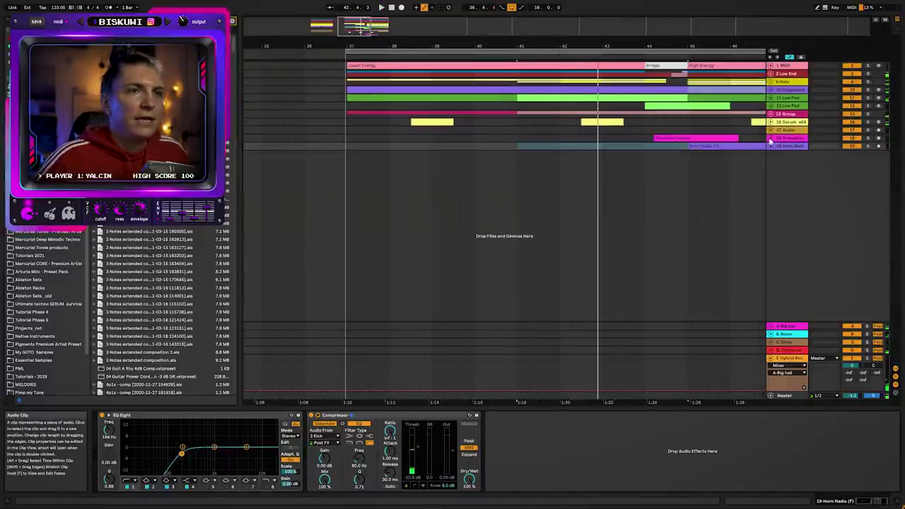
- Copy the Transition Nacha clip so its peak falls at bar 41, and play through it
{"action": "left_click", "coordinate": [770, 140]}
{"action": "left_click_drag", "start_coordinate": [699, 150], "coordinate": [529, 142]}
{"action": "left_click", "coordinate": [486, 161]}
{"action": "key", "text": "space"}
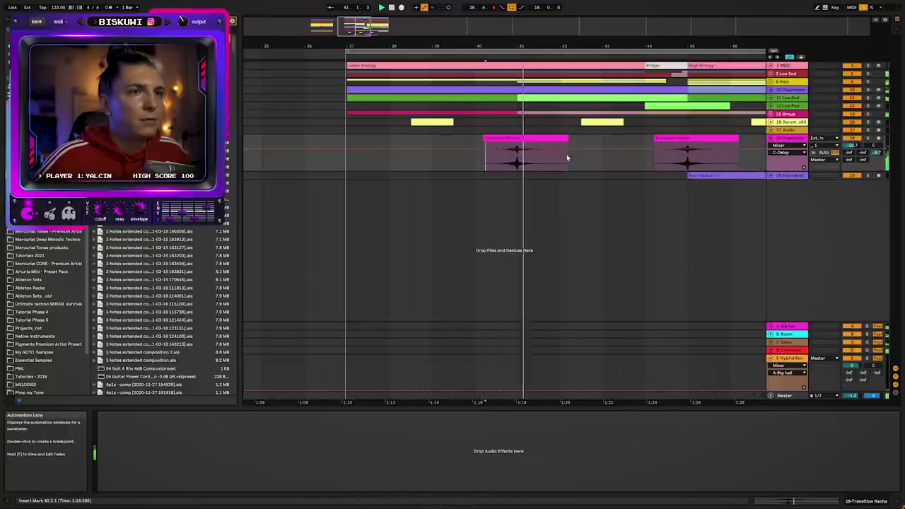
{"action": "left_click_drag", "start_coordinate": [534, 49], "coordinate": [508, 19]}
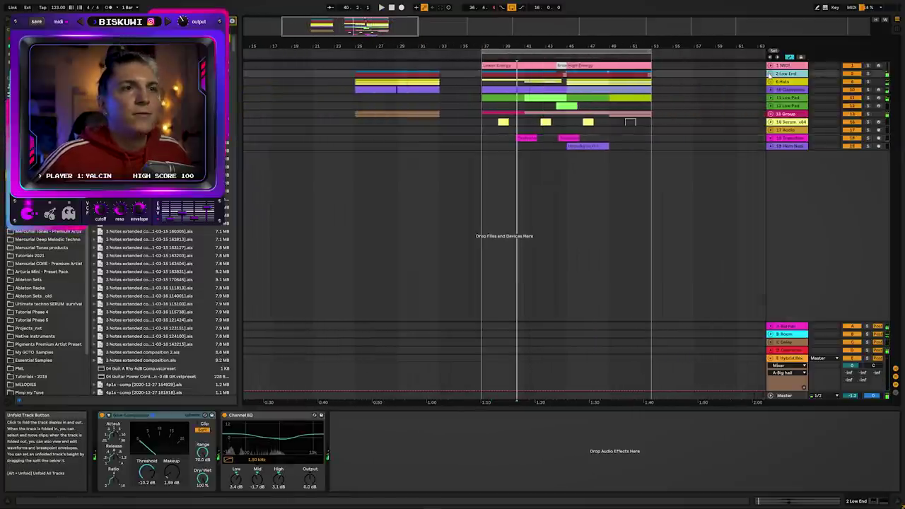
- Unfold the Low End group, solo the 4 Bass track and play it to hear the bass part
{"action": "left_click", "coordinate": [771, 74]}
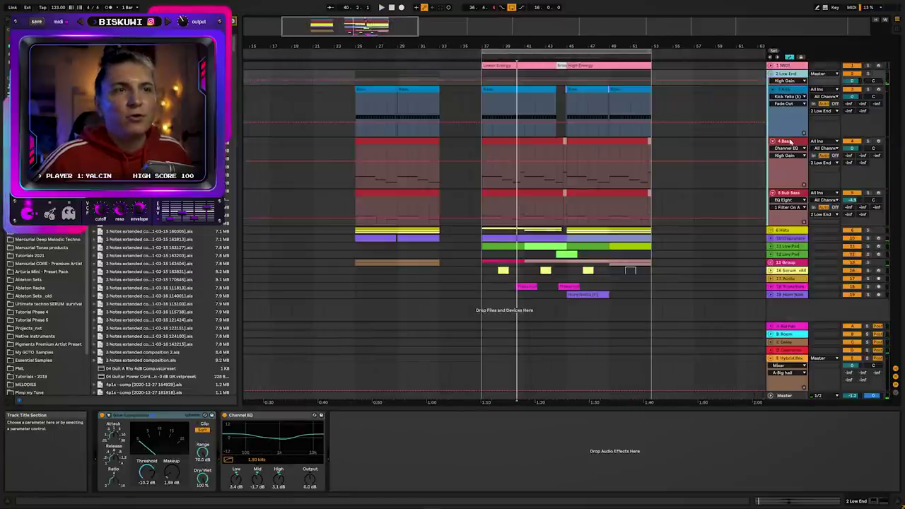
{"action": "left_click", "coordinate": [791, 142]}
{"action": "left_click", "coordinate": [786, 193]}
{"action": "left_click", "coordinate": [867, 141]}
{"action": "key", "text": "space"}
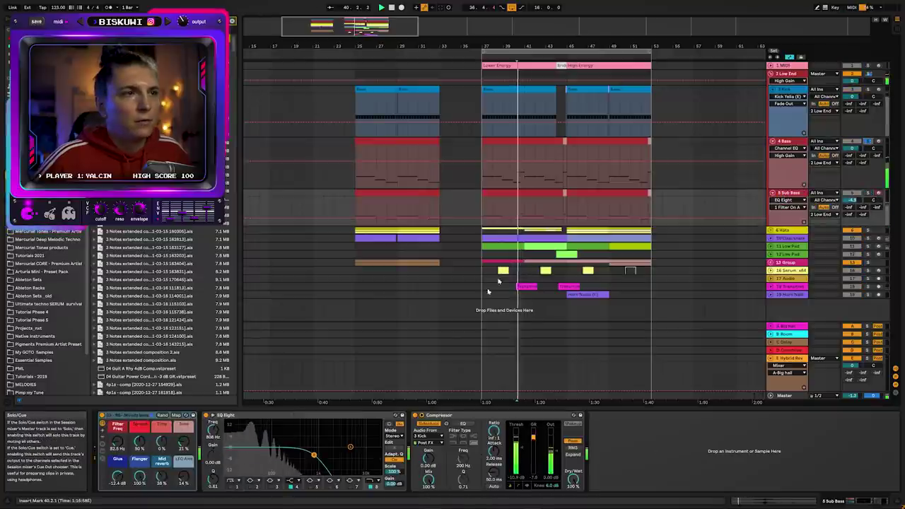
{"action": "left_click", "coordinate": [784, 142]}
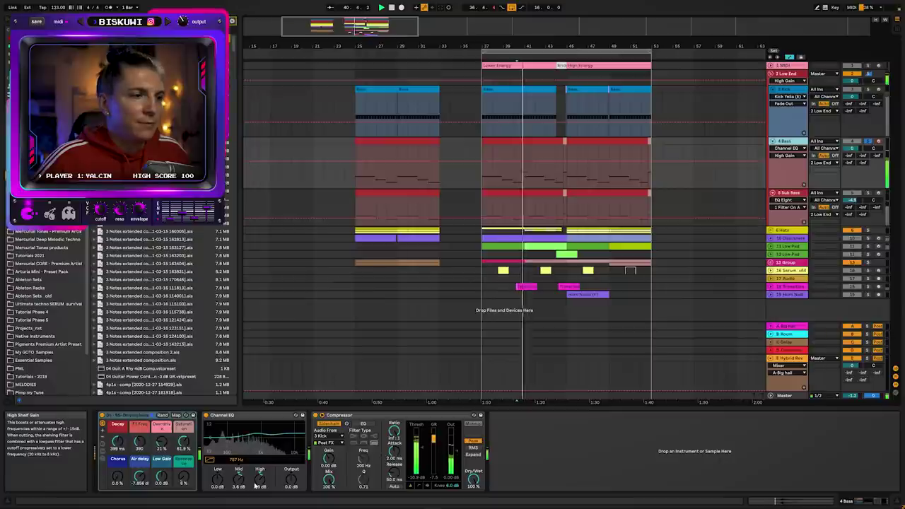
{"action": "key", "text": "space"}
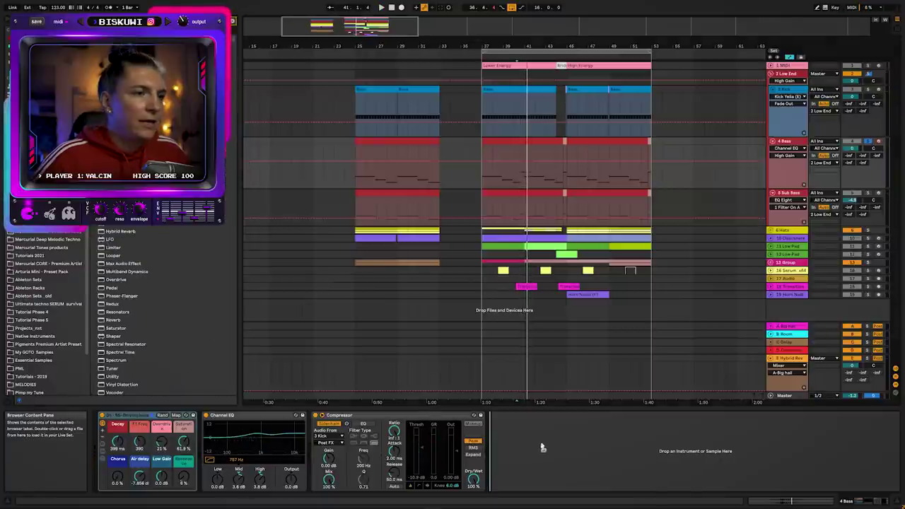
- Add an Auto Filter before the Compressor on the bass track, use the SMP circuit and sweep the cutoff to about 2.43 kHz during playback
{"action": "left_click_drag", "start_coordinate": [542, 448], "coordinate": [347, 448]}
{"action": "key", "text": "space"}
{"action": "left_click", "coordinate": [393, 471]}
{"action": "left_click", "coordinate": [393, 495]}
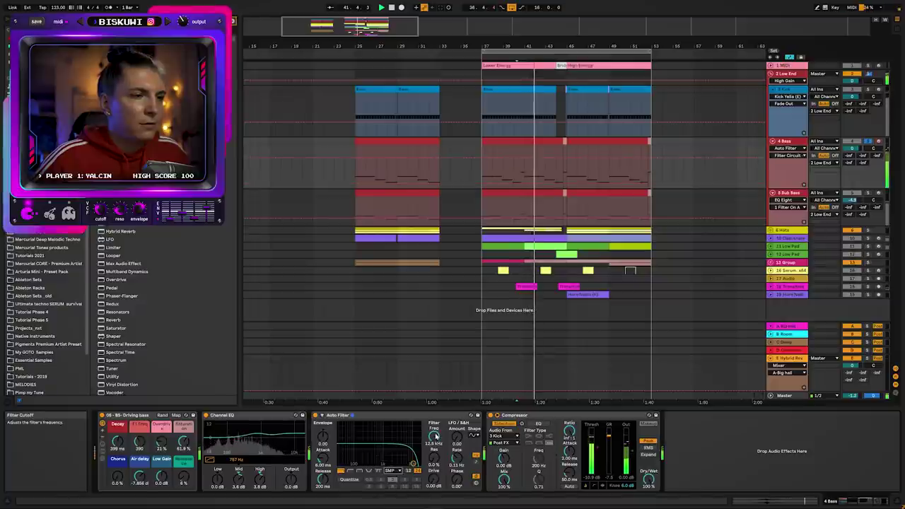
{"action": "left_click_drag", "start_coordinate": [434, 437], "coordinate": [435, 470]}
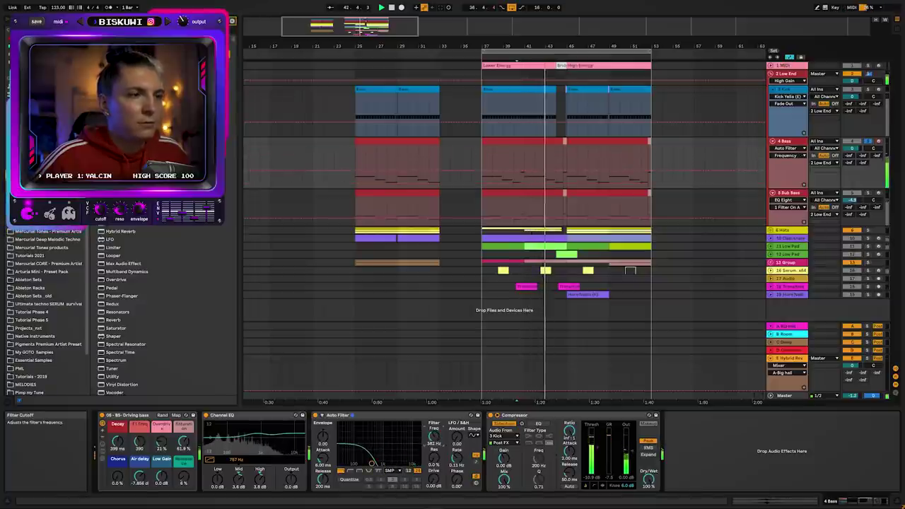
{"action": "left_click_drag", "start_coordinate": [435, 437], "coordinate": [434, 413]}
{"action": "key", "text": "space"}
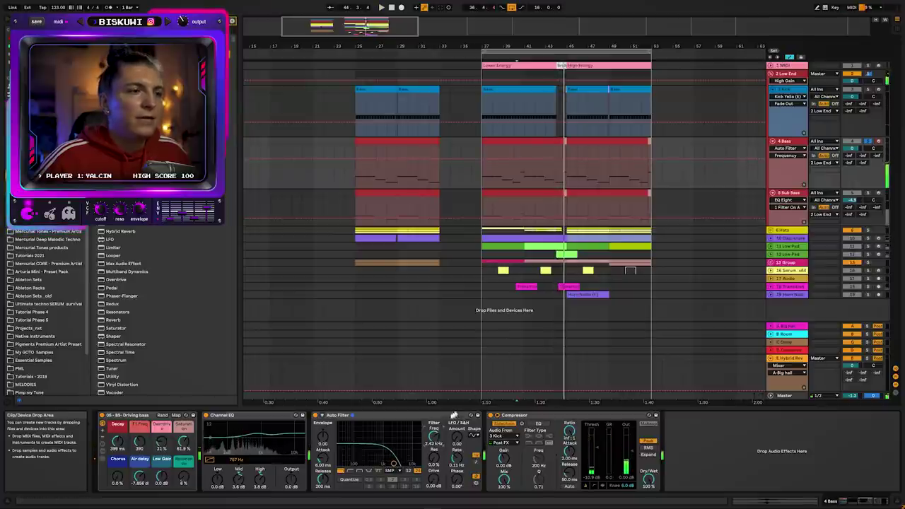
- Automate the bass filter frequency to rise from bar 41 to 45, drop, and rise again towards bar 49; play it unsoloed from bar 37
{"action": "left_click_drag", "start_coordinate": [564, 161], "coordinate": [563, 152]}
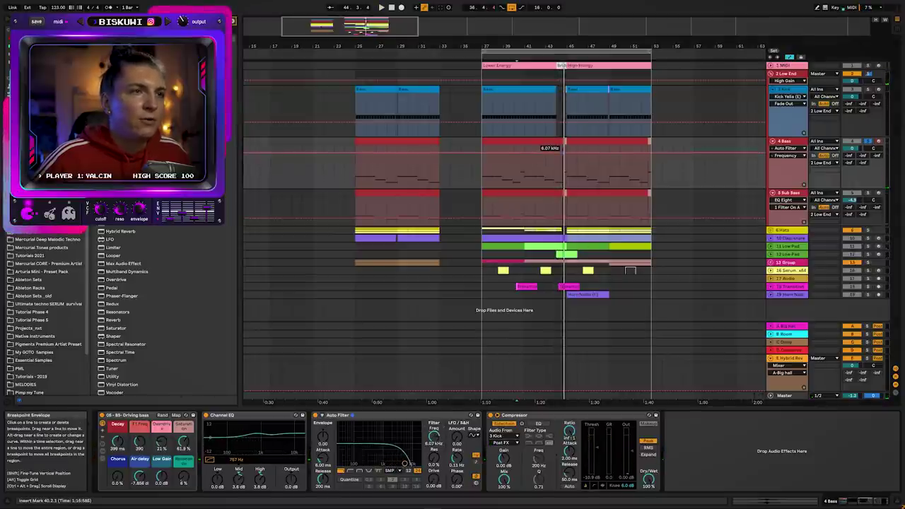
{"action": "left_click_drag", "start_coordinate": [483, 152], "coordinate": [483, 176]}
{"action": "key", "text": "space"}
{"action": "left_click", "coordinate": [482, 166]}
{"action": "key", "text": "space"}
{"action": "key", "text": "space"}
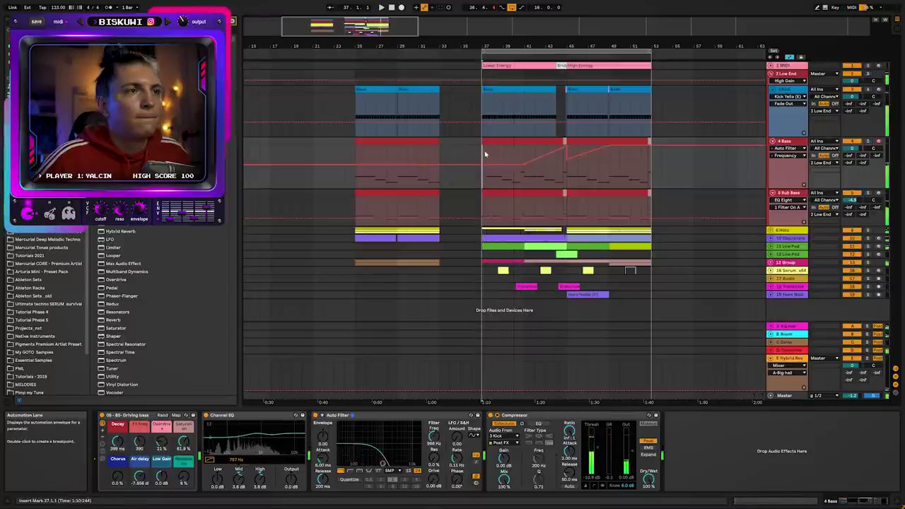
{"action": "key", "text": "space"}
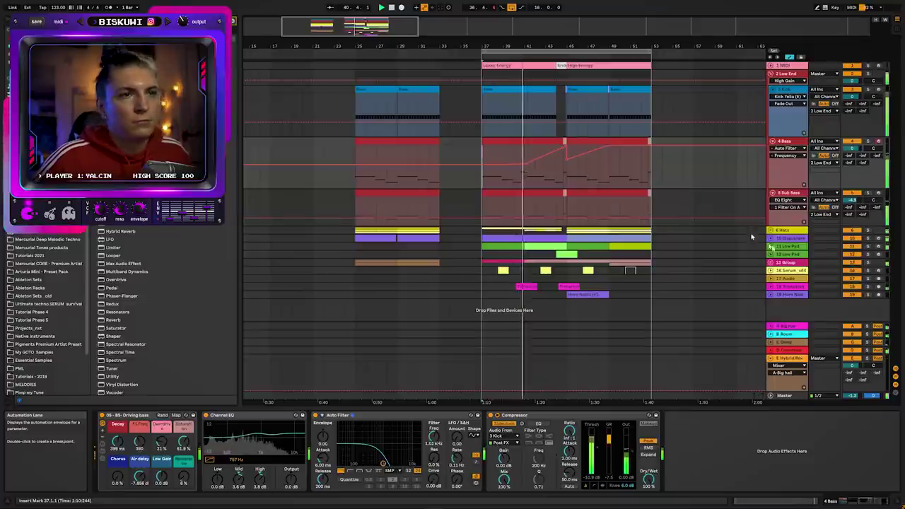
- Unfold the 11 Low Pad track to check its Hybrid Reverb send automation, and fold all tracks again
{"action": "left_click", "coordinate": [781, 246]}
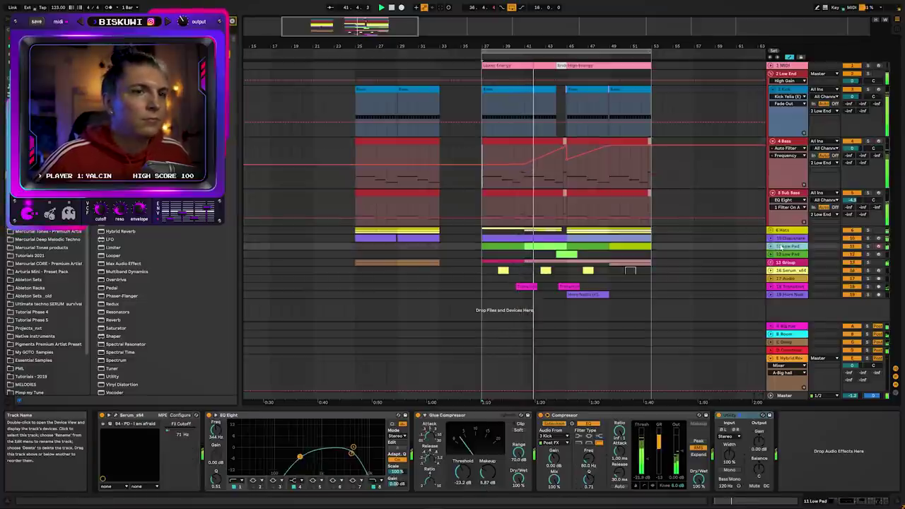
{"action": "left_click", "coordinate": [771, 247]}
{"action": "scroll", "coordinate": [771, 247], "scroll_direction": "down", "scroll_amount": 2}
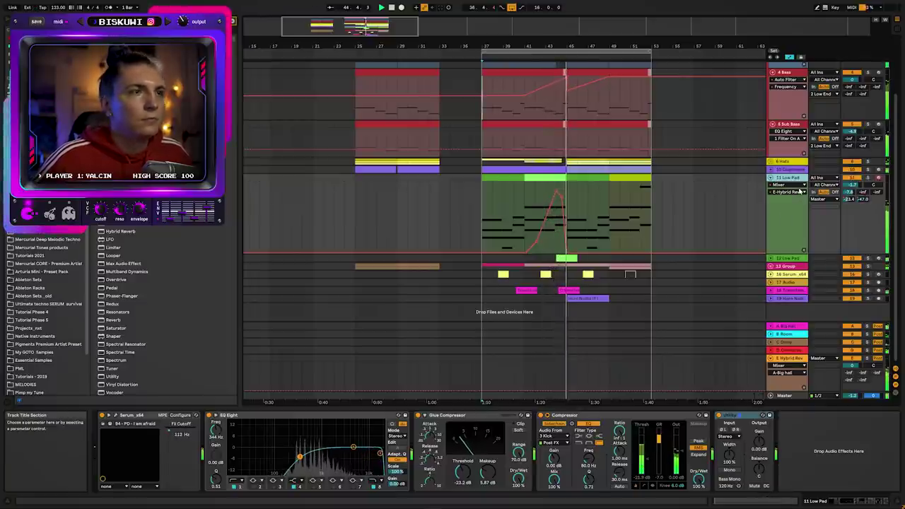
{"action": "left_click", "coordinate": [771, 177], "text": "alt"}
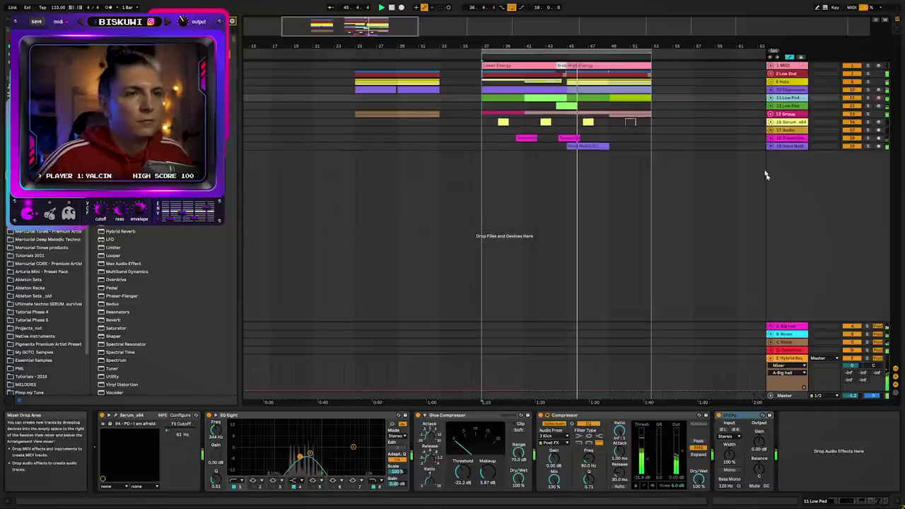
- Play through the original 16-bar loop starting at bar 17 as the before version
{"action": "scroll", "coordinate": [546, 96], "scroll_direction": "down", "scroll_amount": 2}
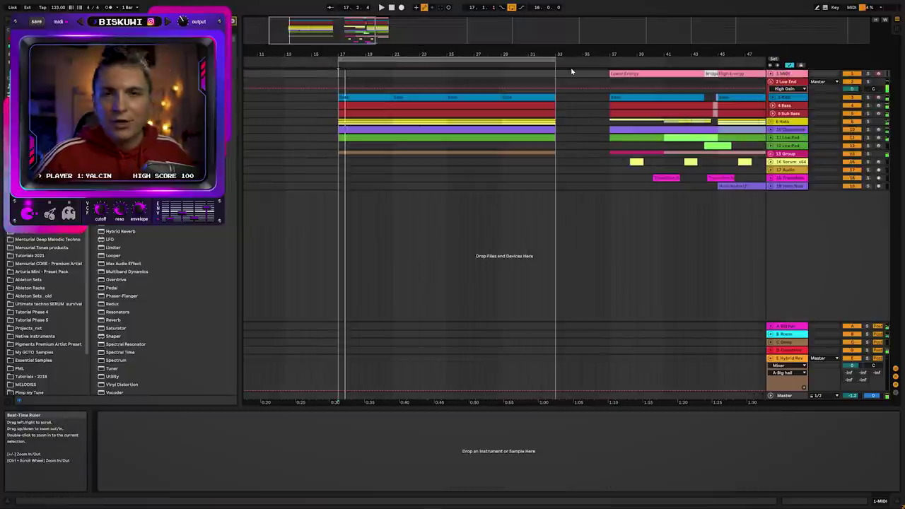
{"action": "key", "text": "space"}
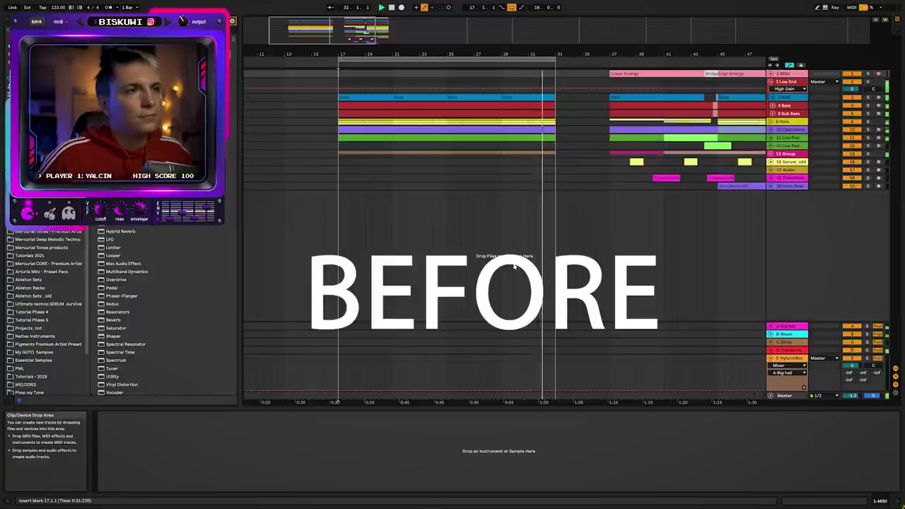
{"action": "left_click_drag", "start_coordinate": [648, 54], "coordinate": [539, 35]}
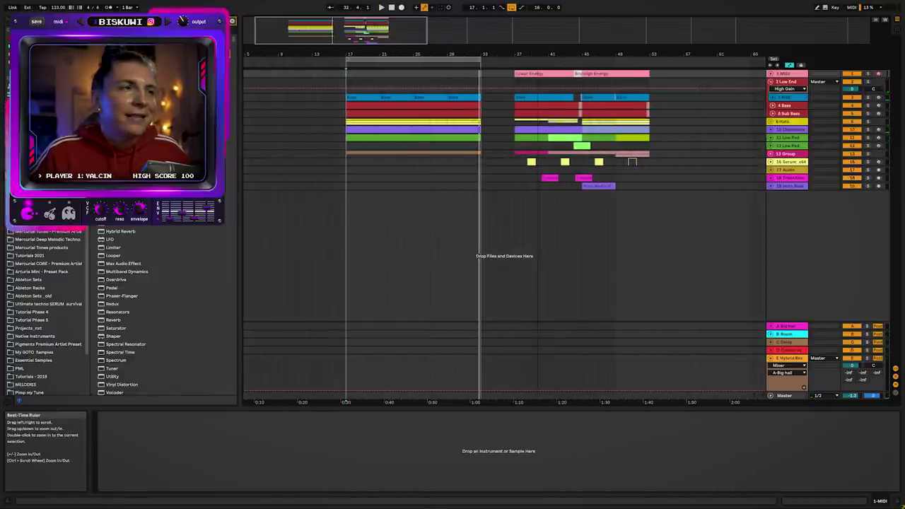
- Move the 16-bar loop region from the original loop to the arranged version starting at bar 37
{"action": "left_click", "coordinate": [529, 131]}
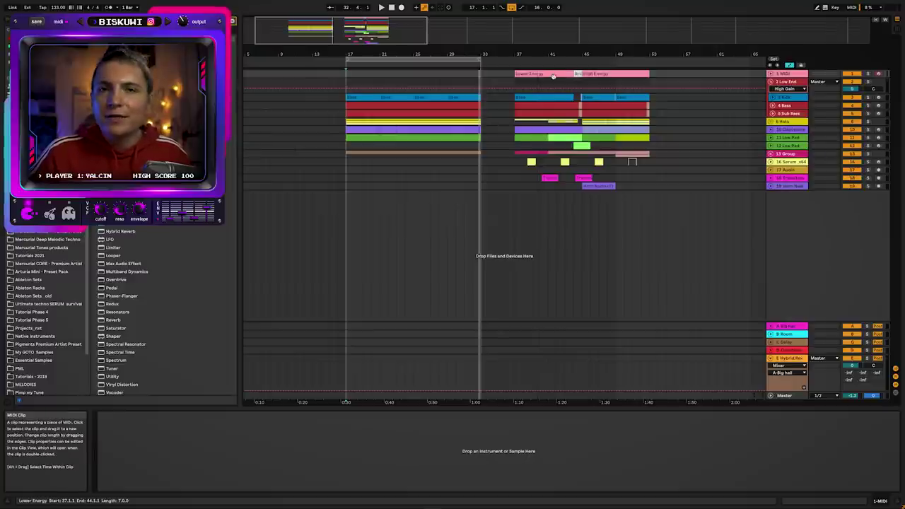
{"action": "left_click", "coordinate": [596, 115]}
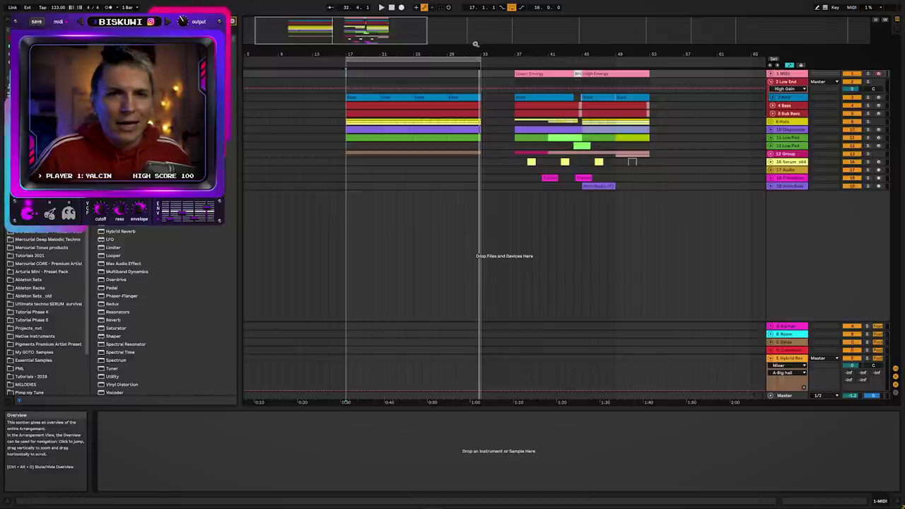
{"action": "left_click", "coordinate": [420, 59]}
{"action": "left_click_drag", "start_coordinate": [431, 58], "coordinate": [599, 58]}
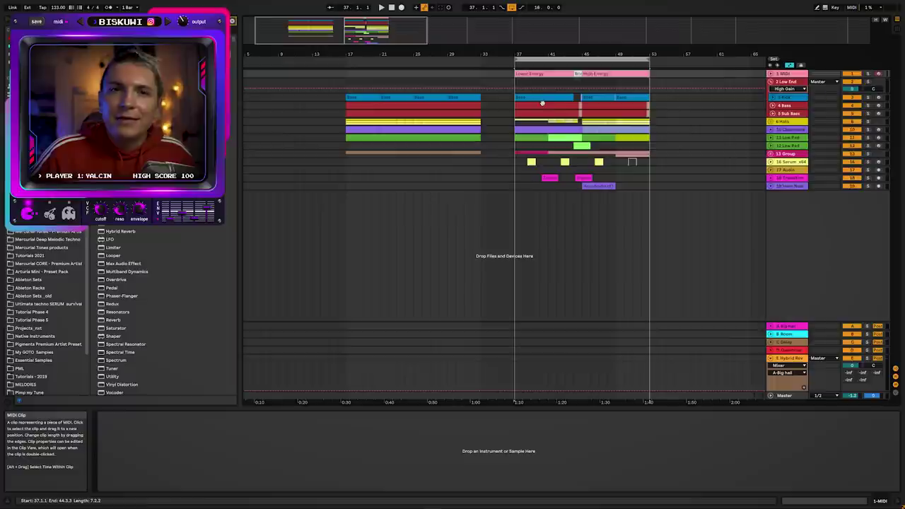
- Play the arranged version from bar 37 and extend the loop region past the end of its clips
{"action": "left_click", "coordinate": [519, 147]}
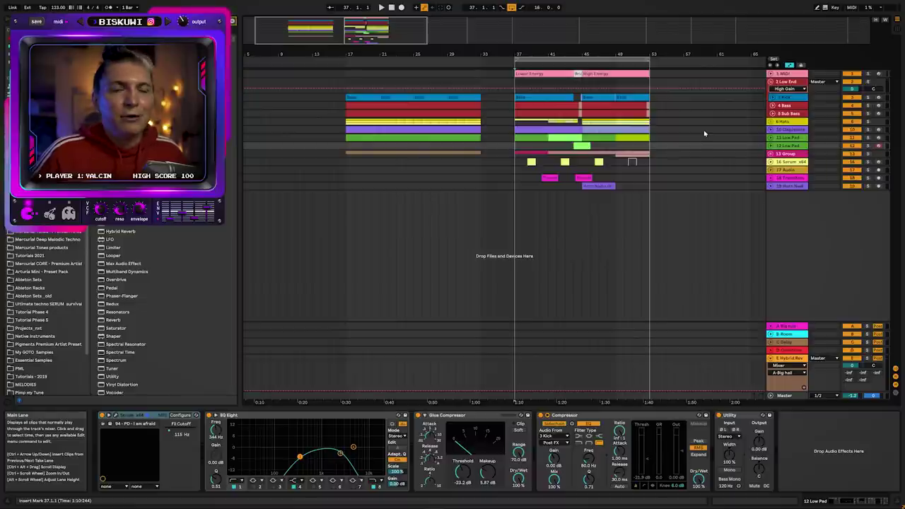
{"action": "key", "text": "space"}
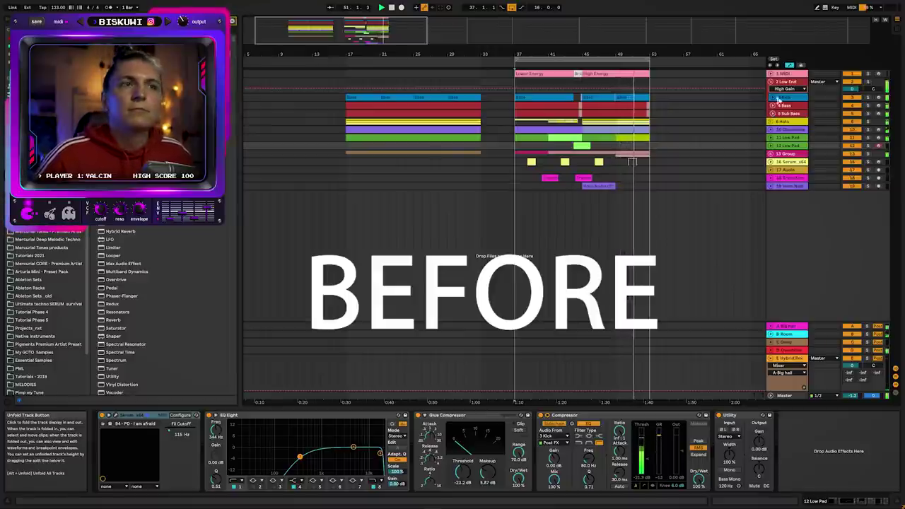
{"action": "left_click", "coordinate": [677, 65]}
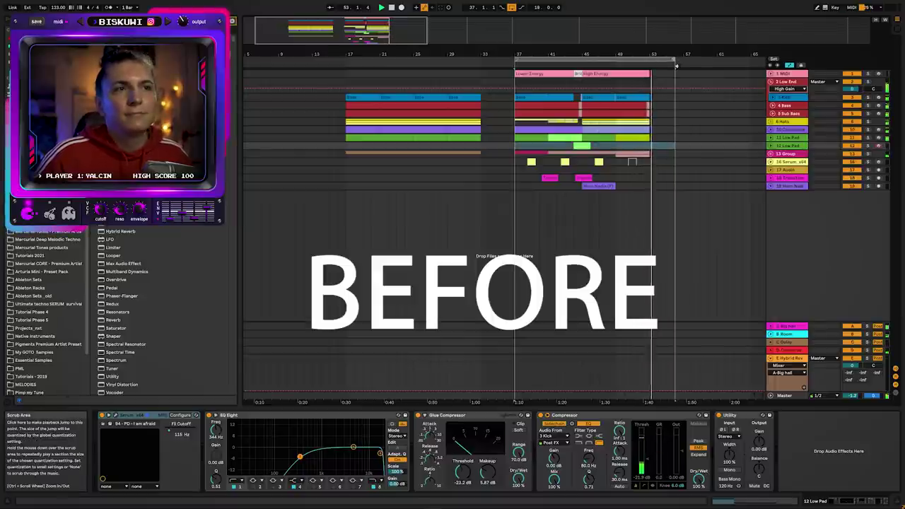